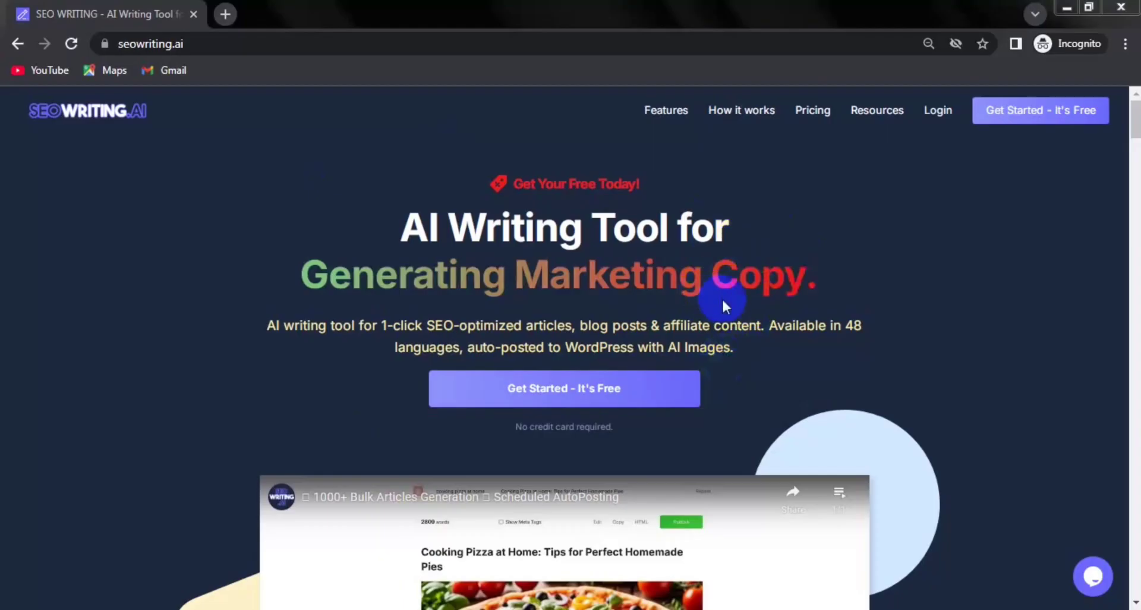
Step: Get started on the SEO writing site, open the 1-Click Blog Post tool, and set the article language to Arabic
click(1020, 114)
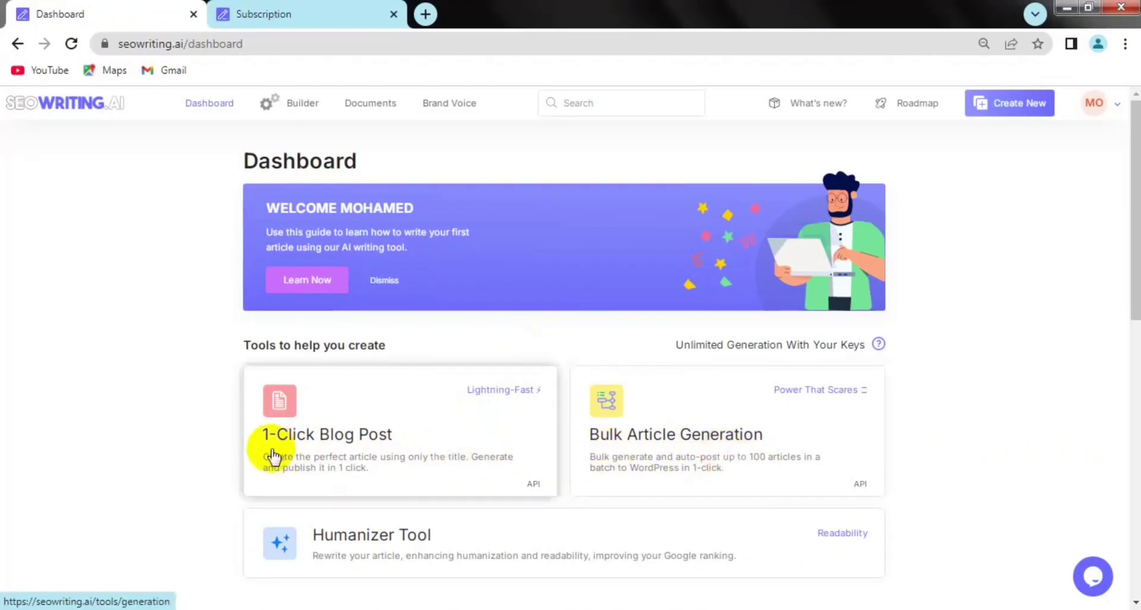
click(354, 438)
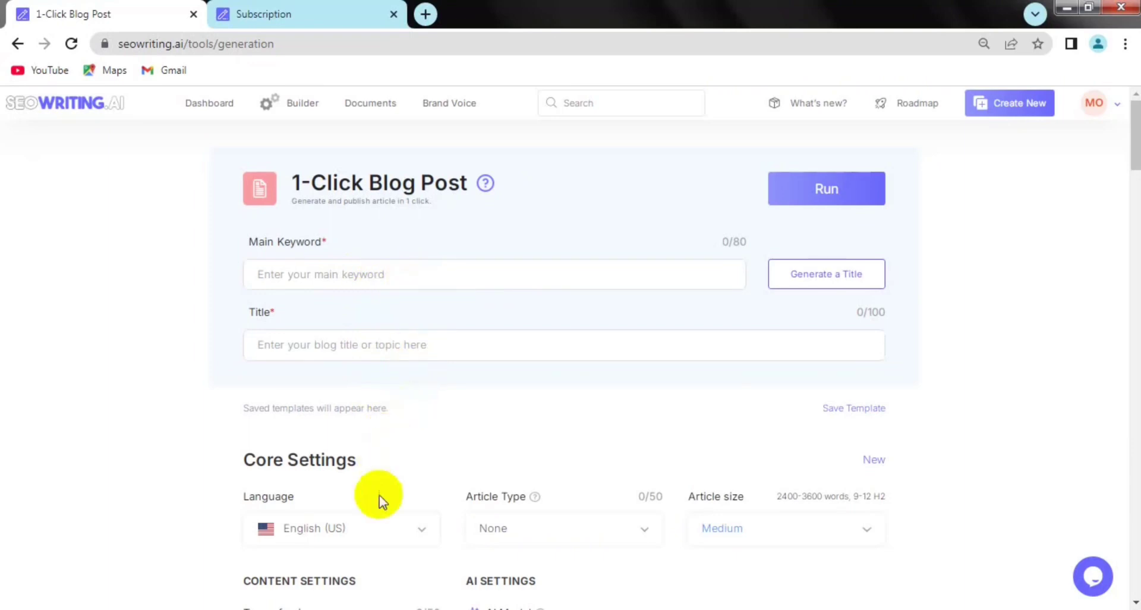
click(337, 535)
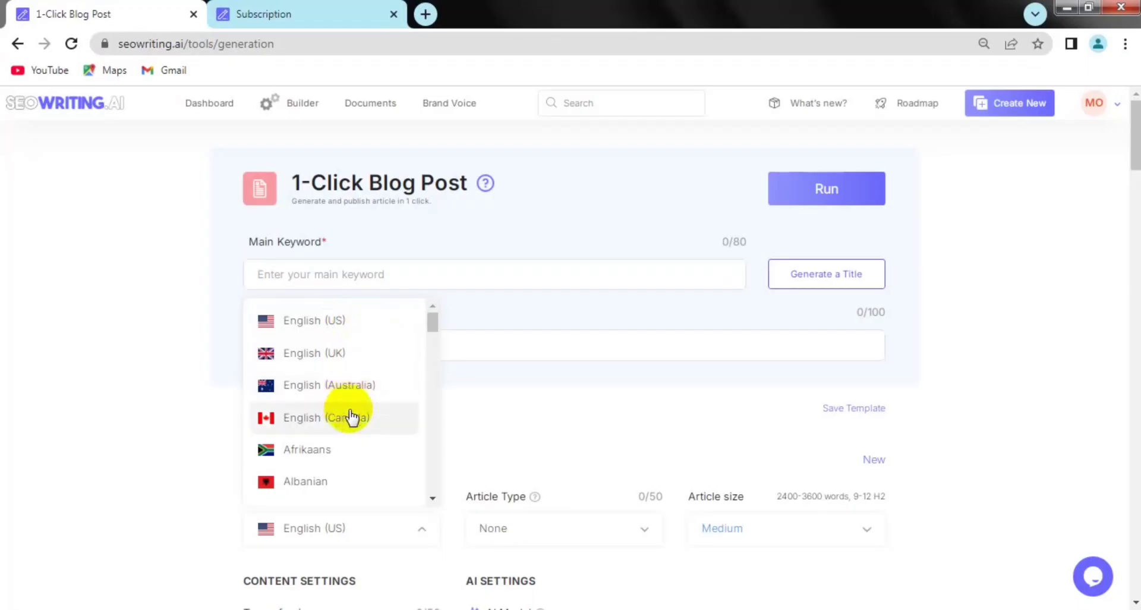
scroll(353, 410, down, 2)
click(294, 441)
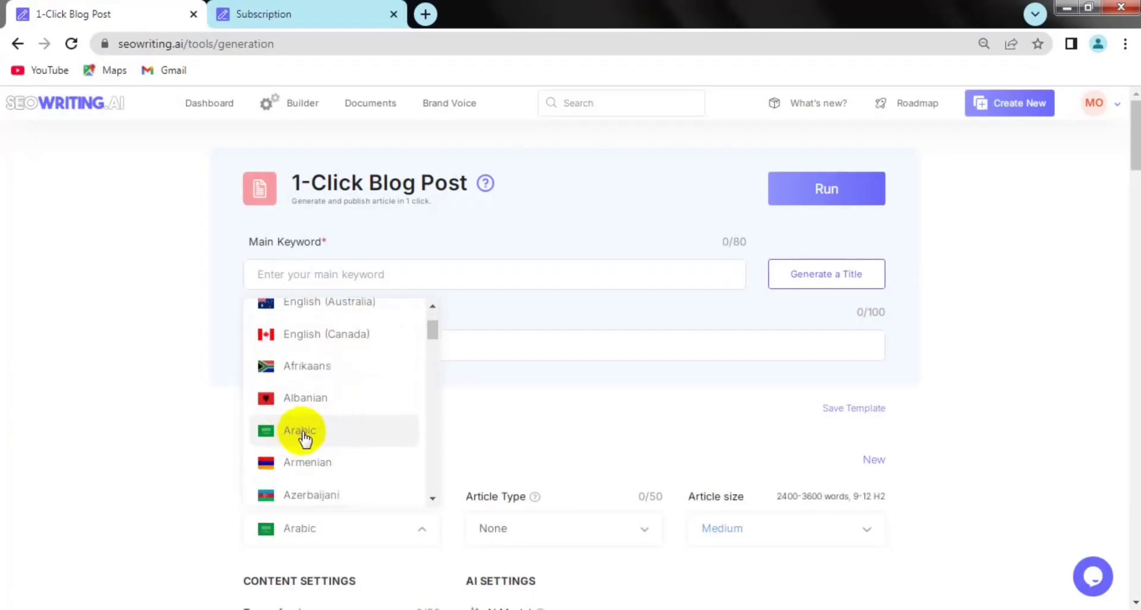
Step: Enter "افضل طرق التسويق الالكتروني" as the main keyword and generate a title from it, regenerating once for an alternative
click(444, 274)
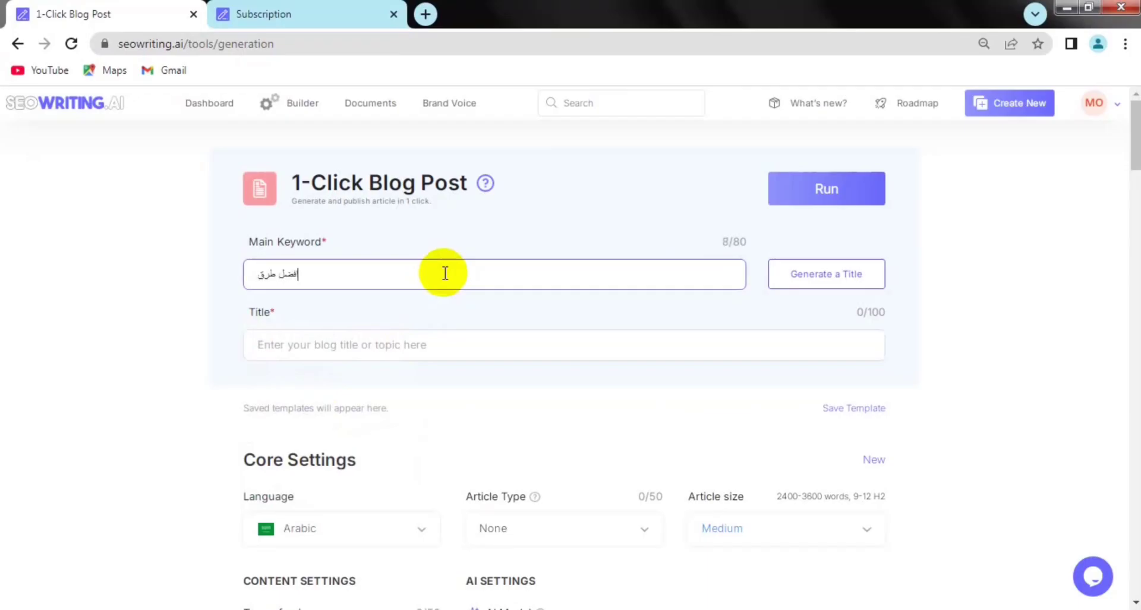
text(أفضل طرق التسويق الالكتروني)
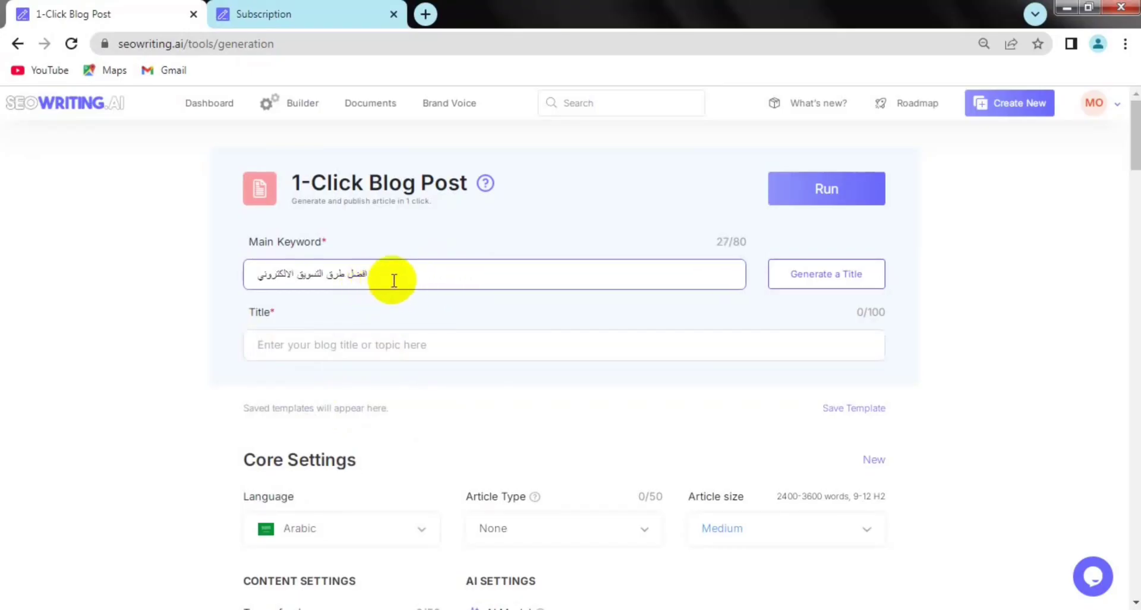
click(817, 279)
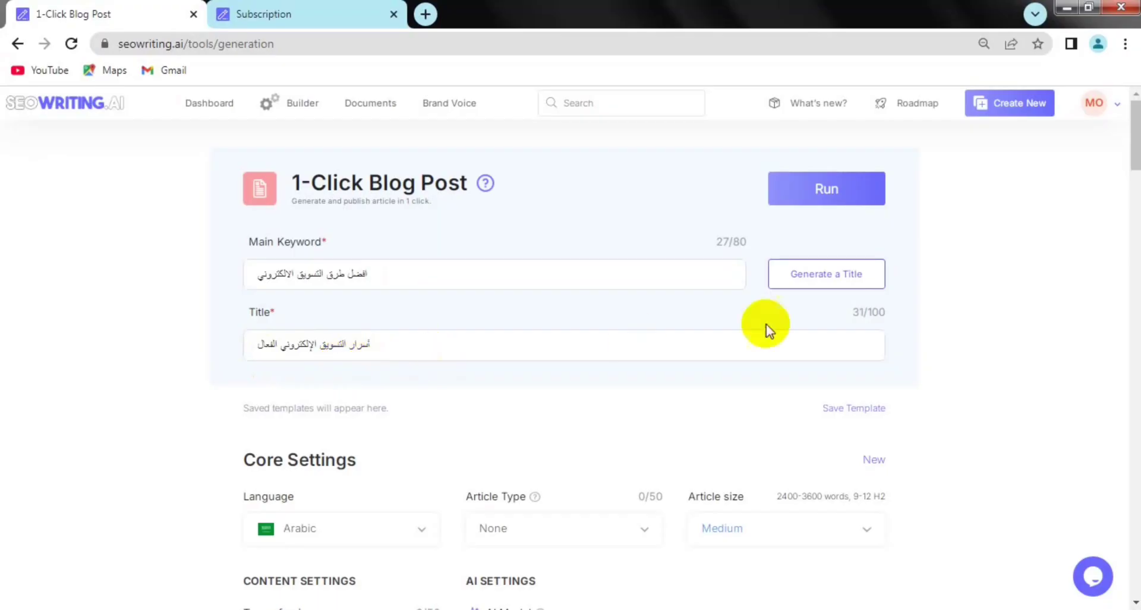
click(821, 278)
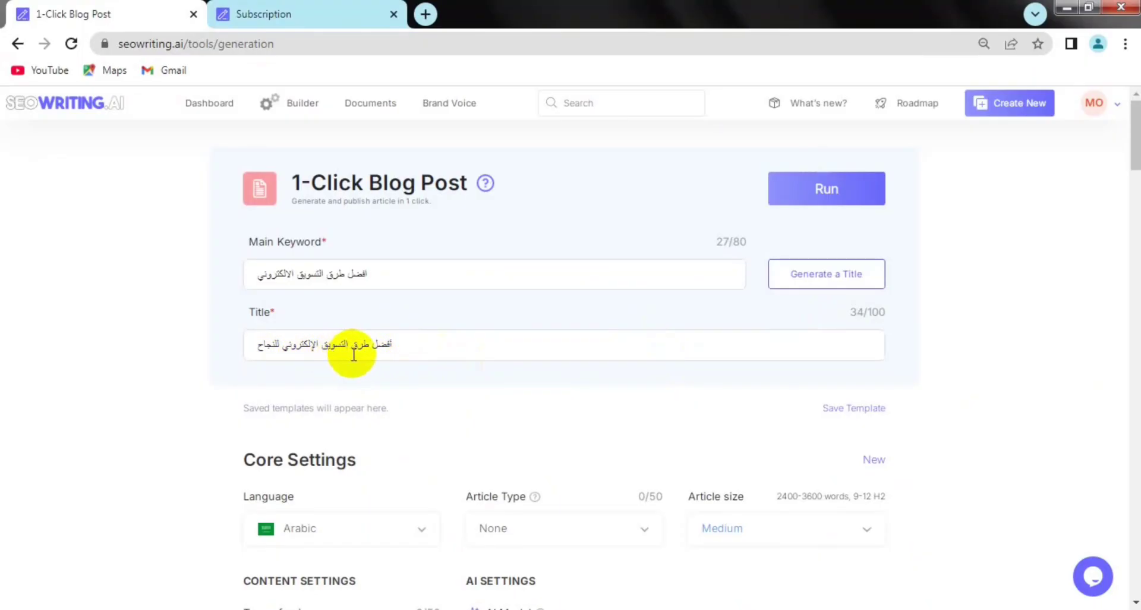
Step: Set the article type to How-to guide in the core settings
scroll(354, 347, down, 4)
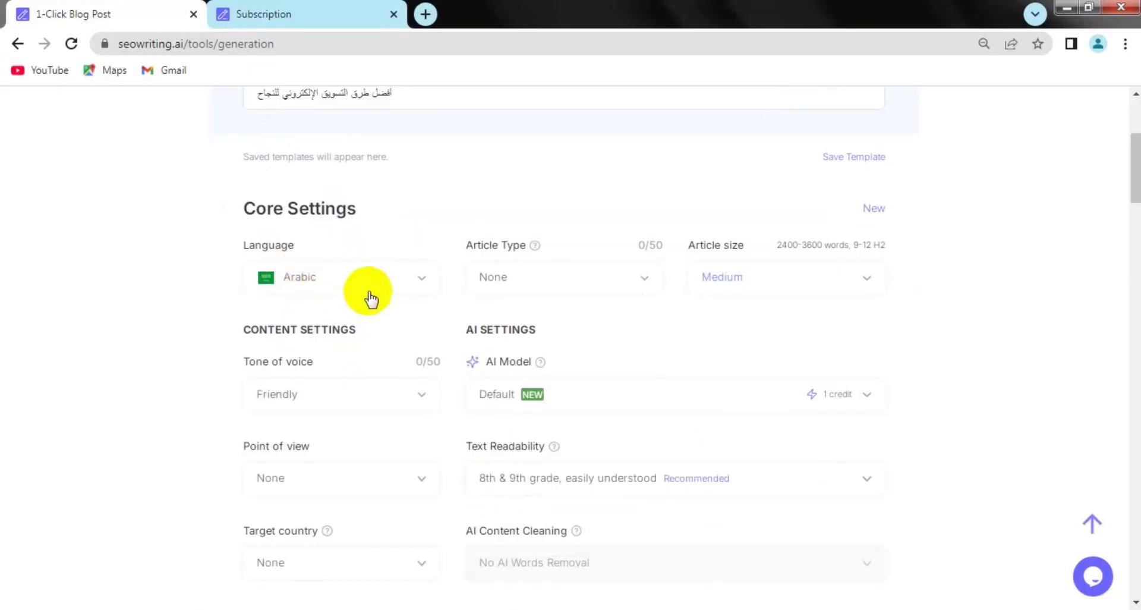
click(523, 277)
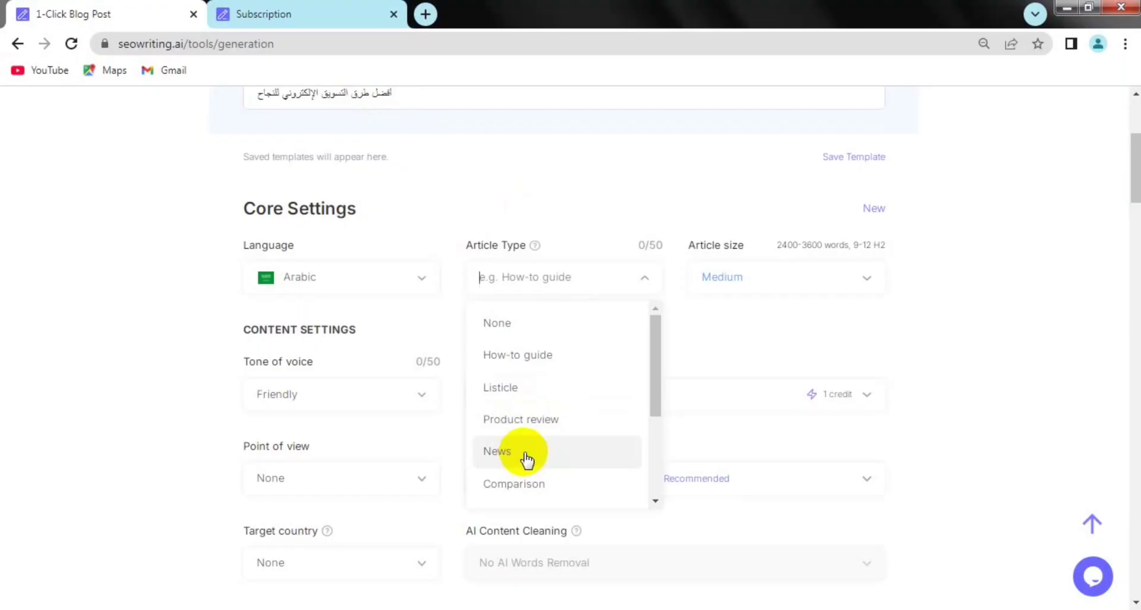
scroll(553, 427, down, 3)
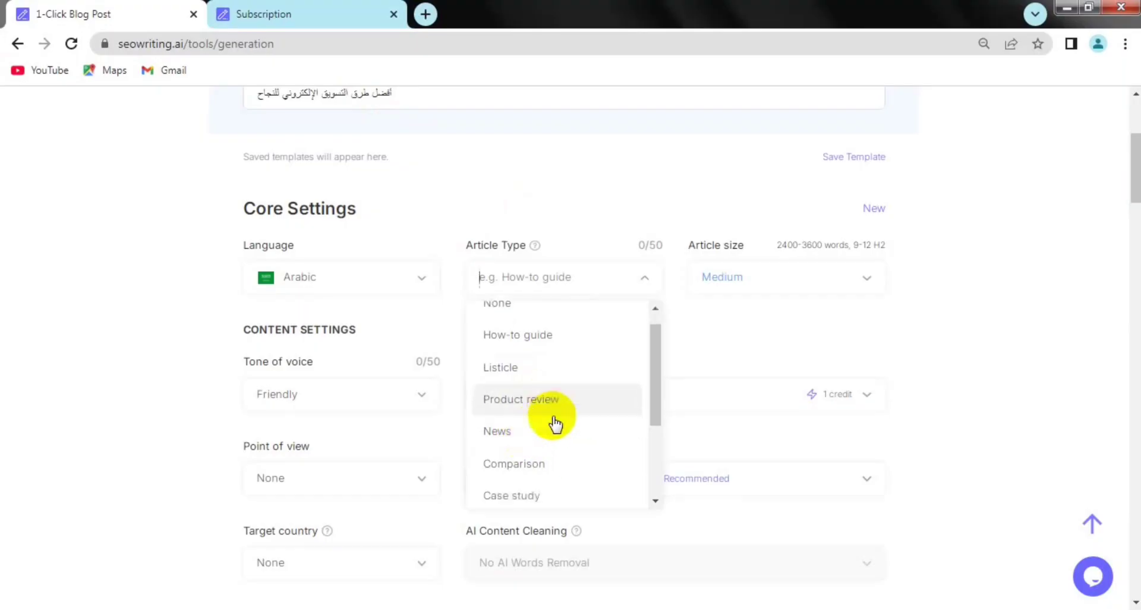
scroll(553, 424, up, 3)
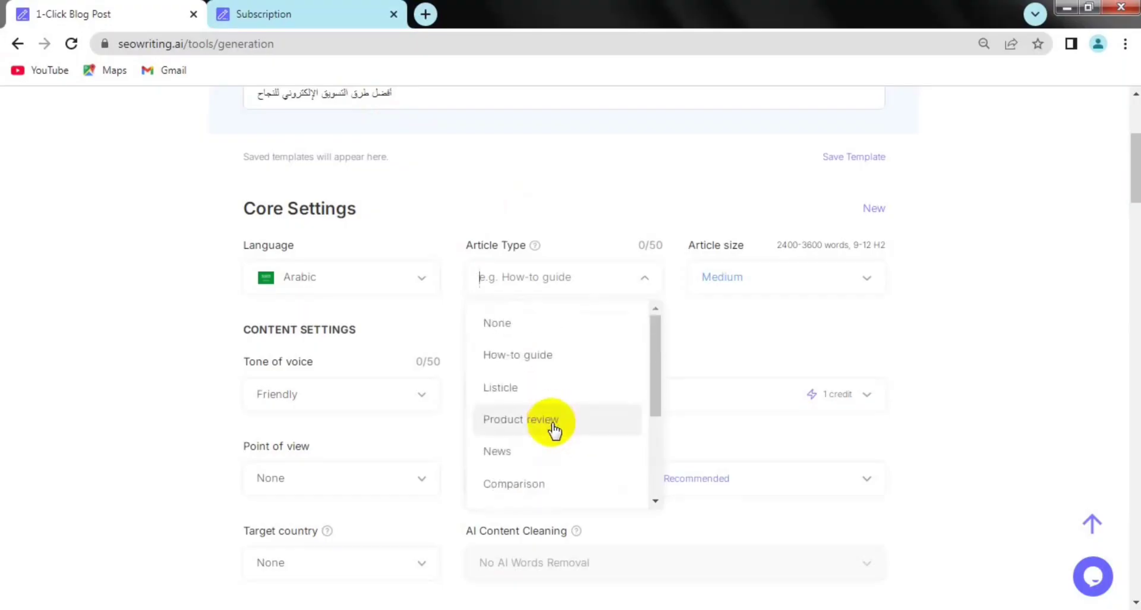
click(532, 357)
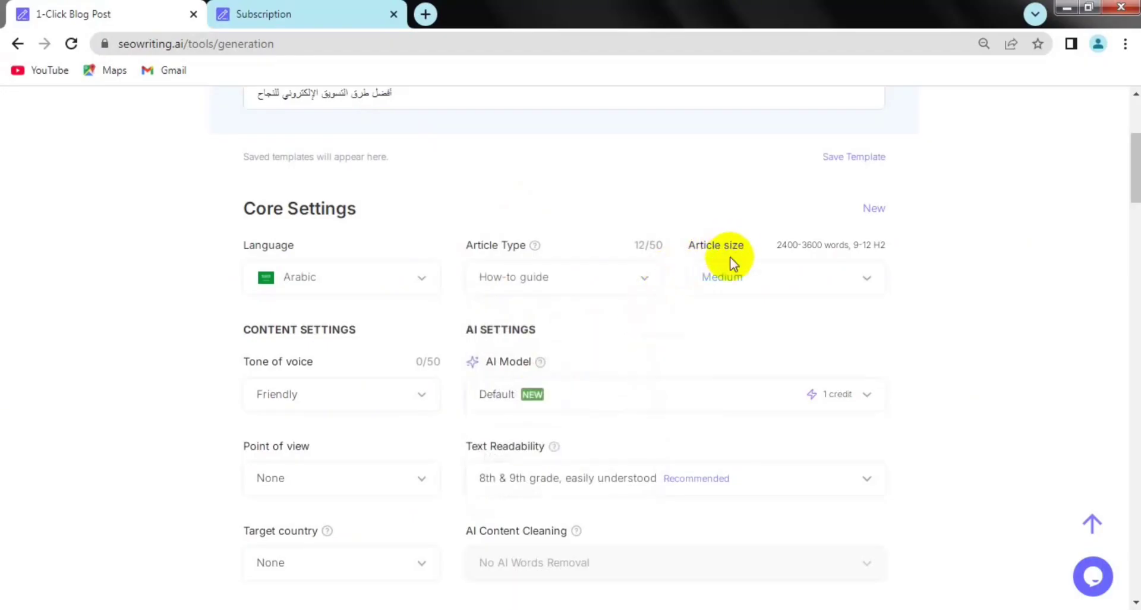
Step: Compare the word ranges of the X-Small, Small, Medium and Large article sizes, finishing with Medium selected
click(746, 287)
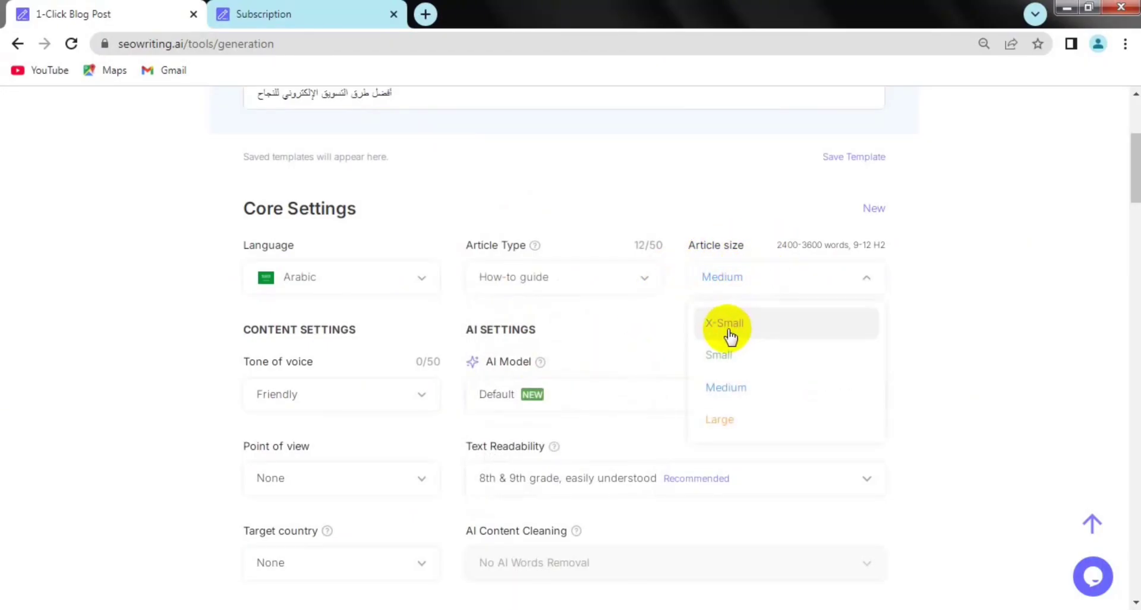
click(739, 326)
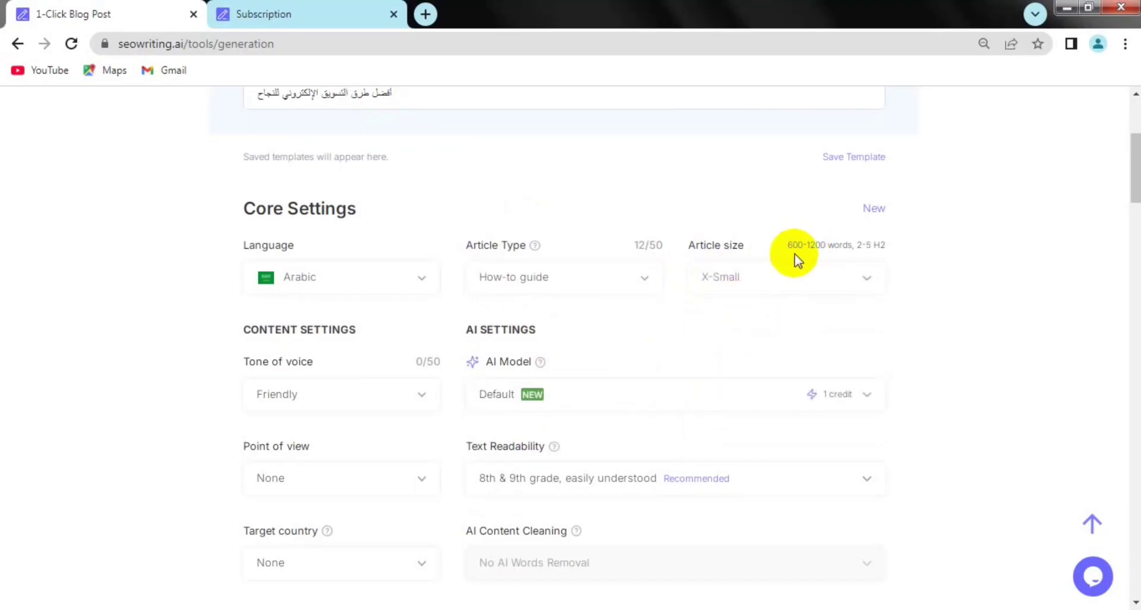
click(772, 281)
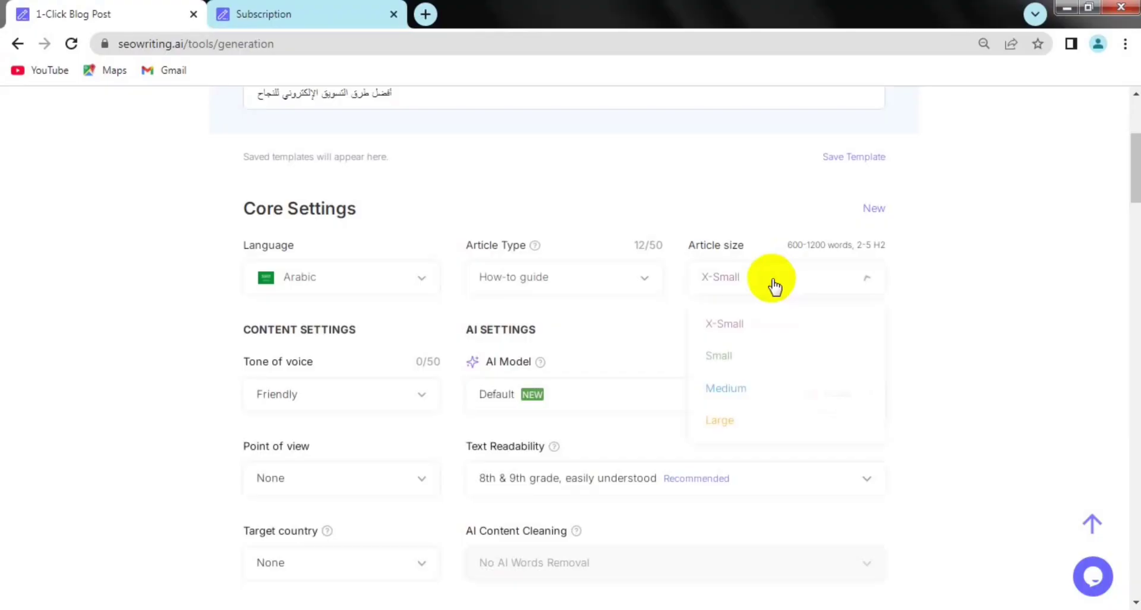
click(745, 368)
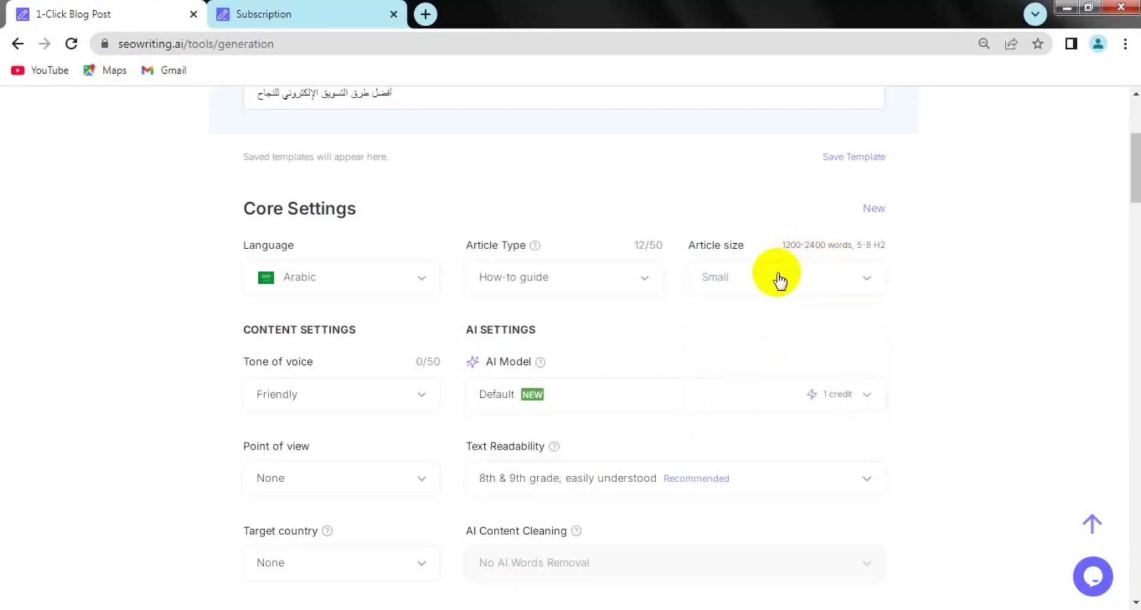
click(777, 276)
click(742, 396)
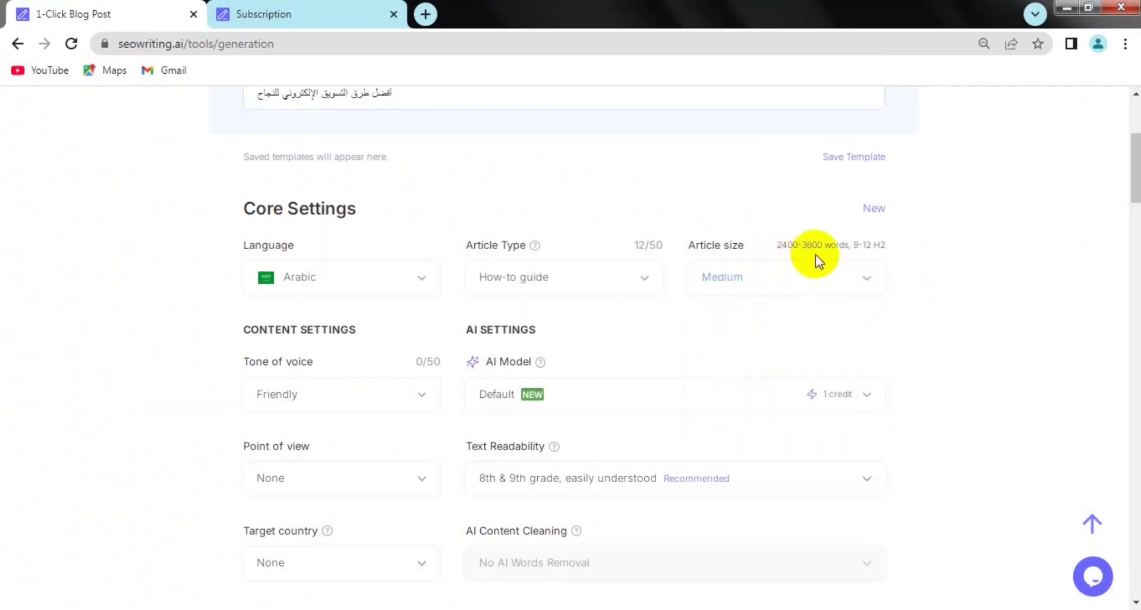
click(786, 280)
click(772, 420)
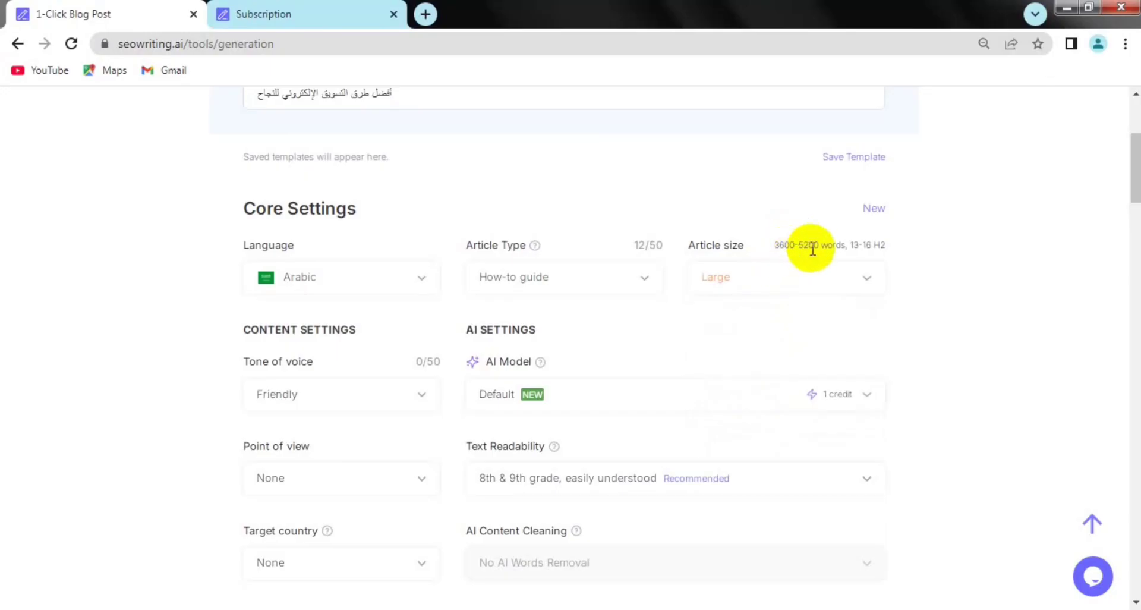
click(784, 288)
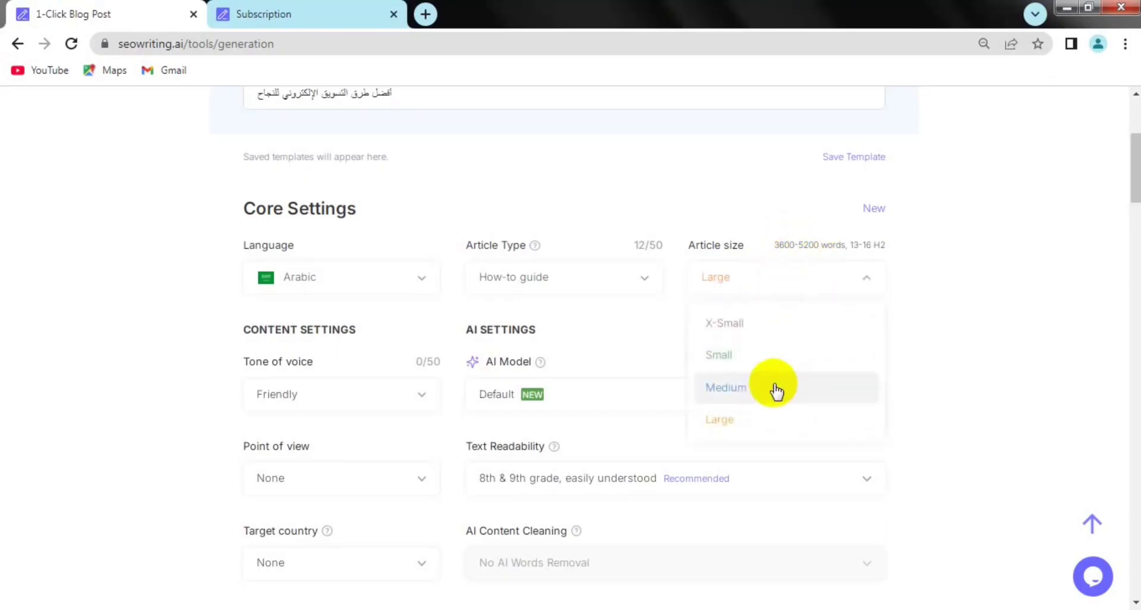
click(765, 396)
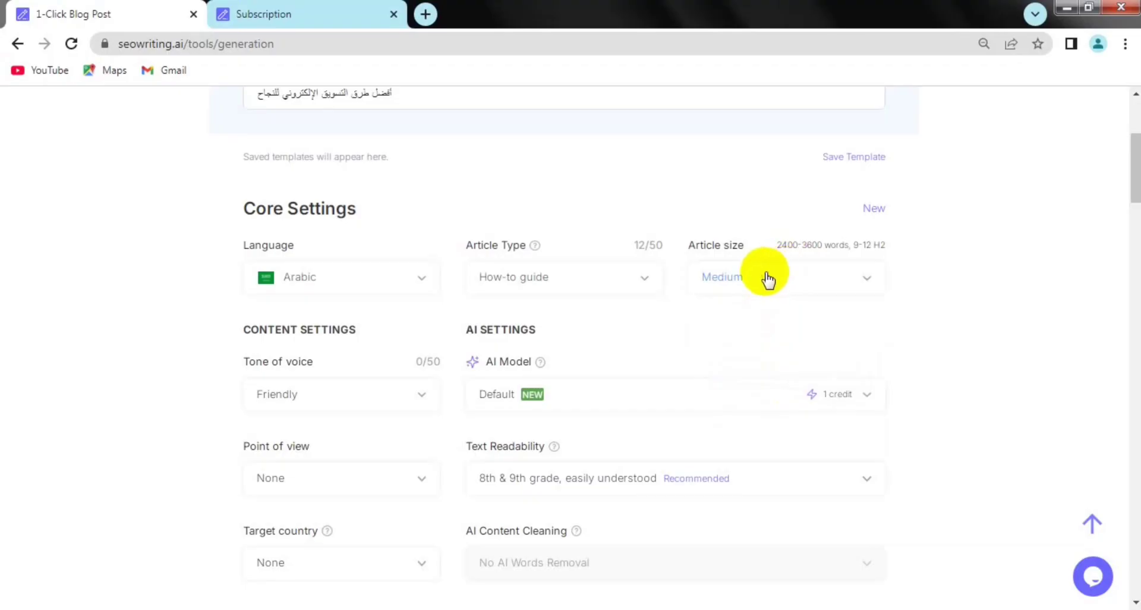
Step: Set the tone of voice to Informational in the content settings
scroll(752, 297, down, 1)
scroll(752, 297, down, 3)
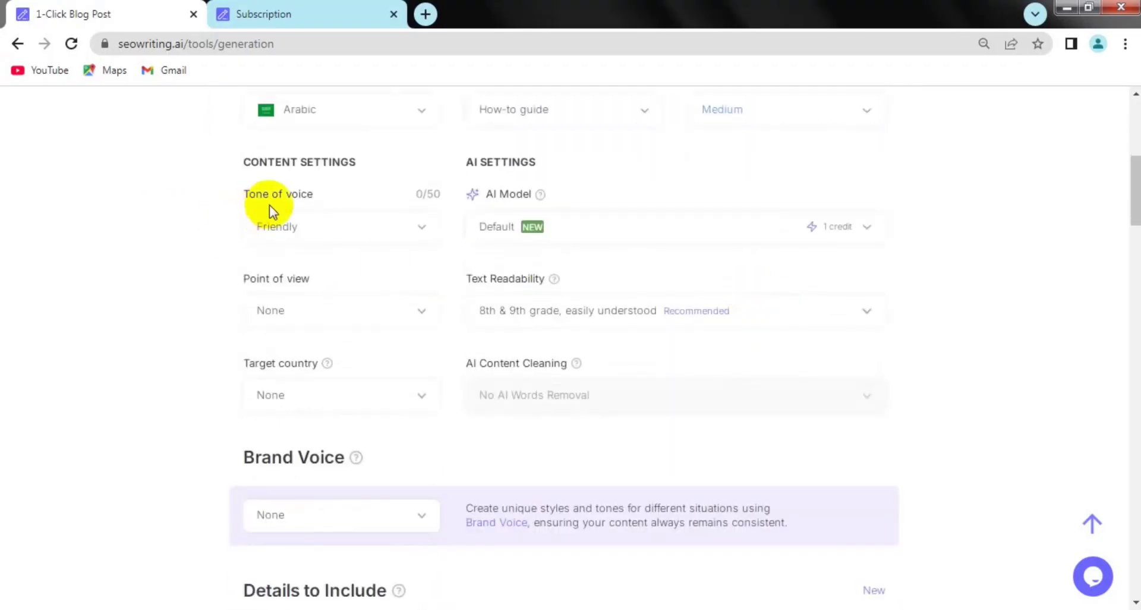
click(295, 228)
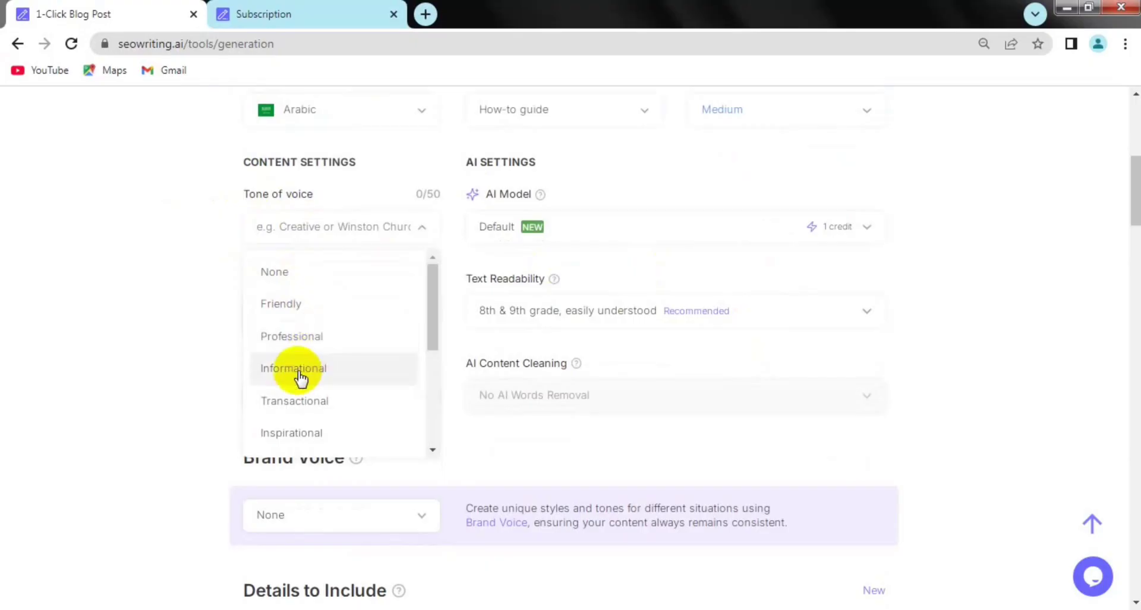
scroll(306, 377, down, 5)
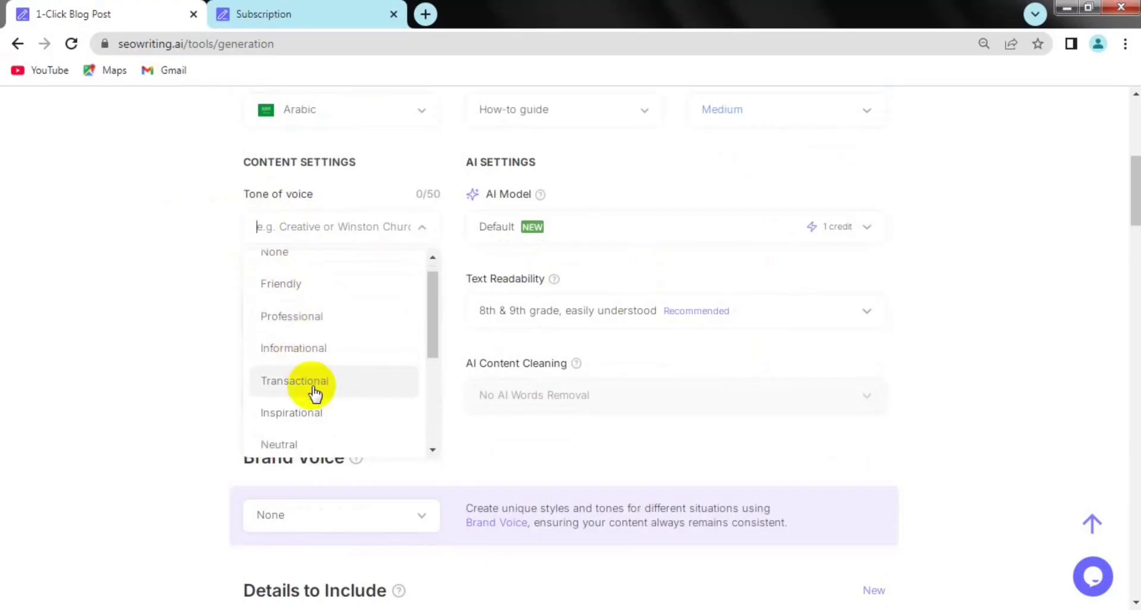
scroll(321, 382, up, 5)
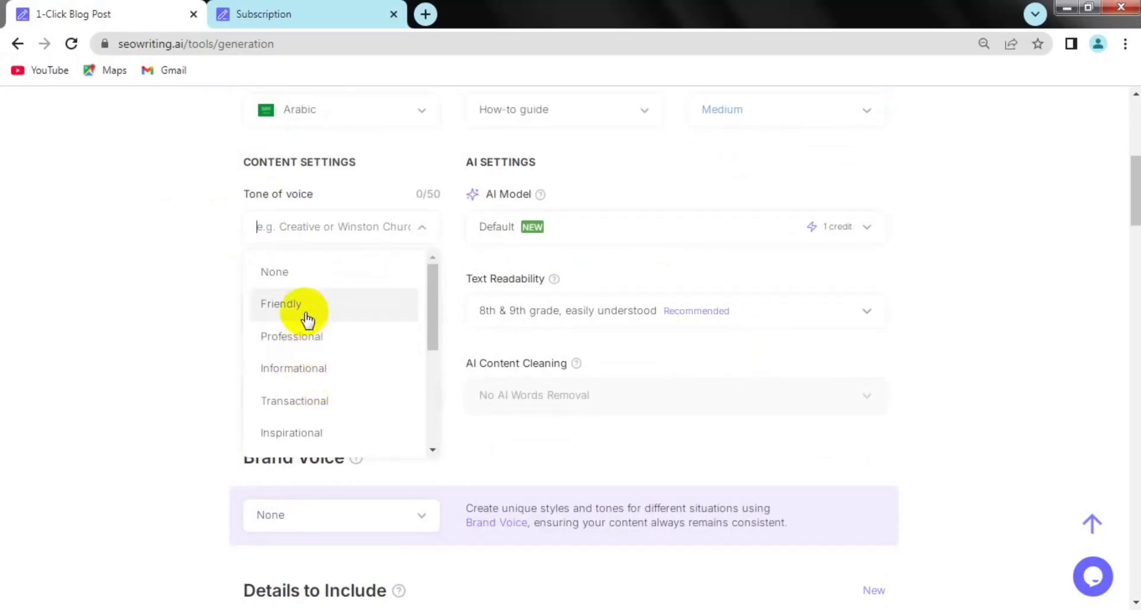
click(307, 374)
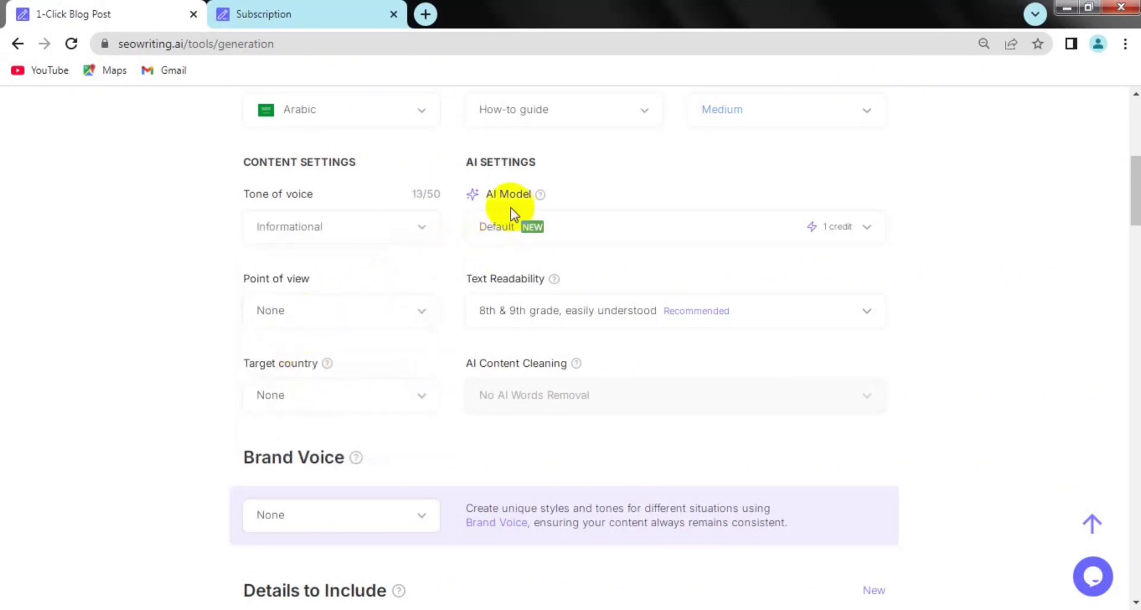
Step: Look through the available AI models and choose GPT-4o Mini & GPT-4o for the article
click(584, 229)
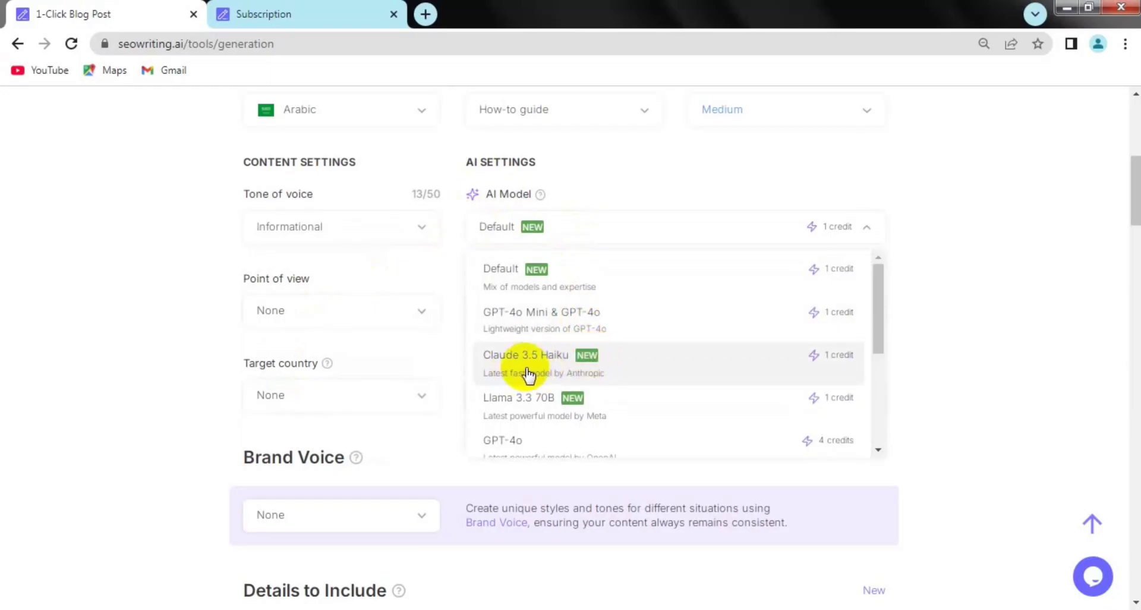
scroll(553, 371, down, 1)
scroll(553, 371, down, 3)
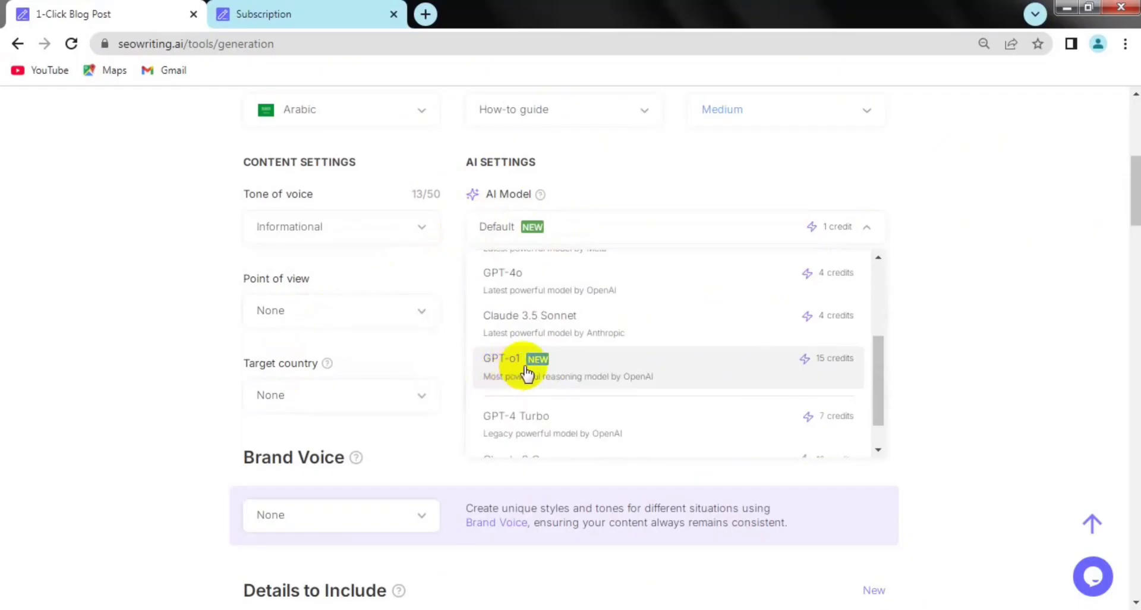
scroll(555, 359, up, 3)
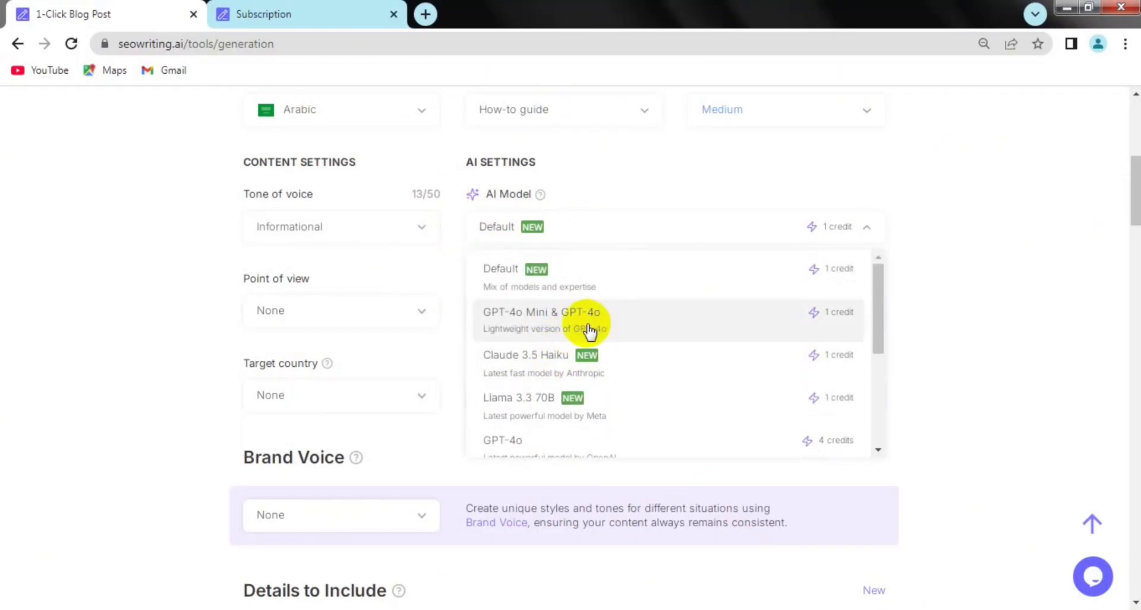
click(601, 320)
Step: Set the article's point of view to Second person (you, your, yours)
scroll(579, 300, down, 1)
scroll(576, 297, down, 1)
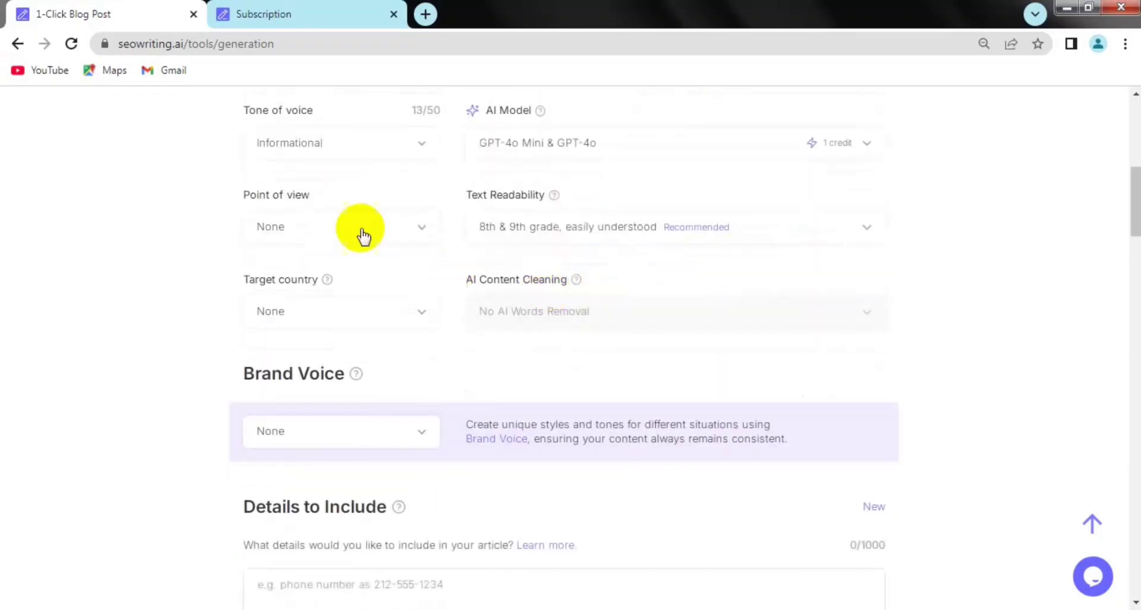
click(318, 229)
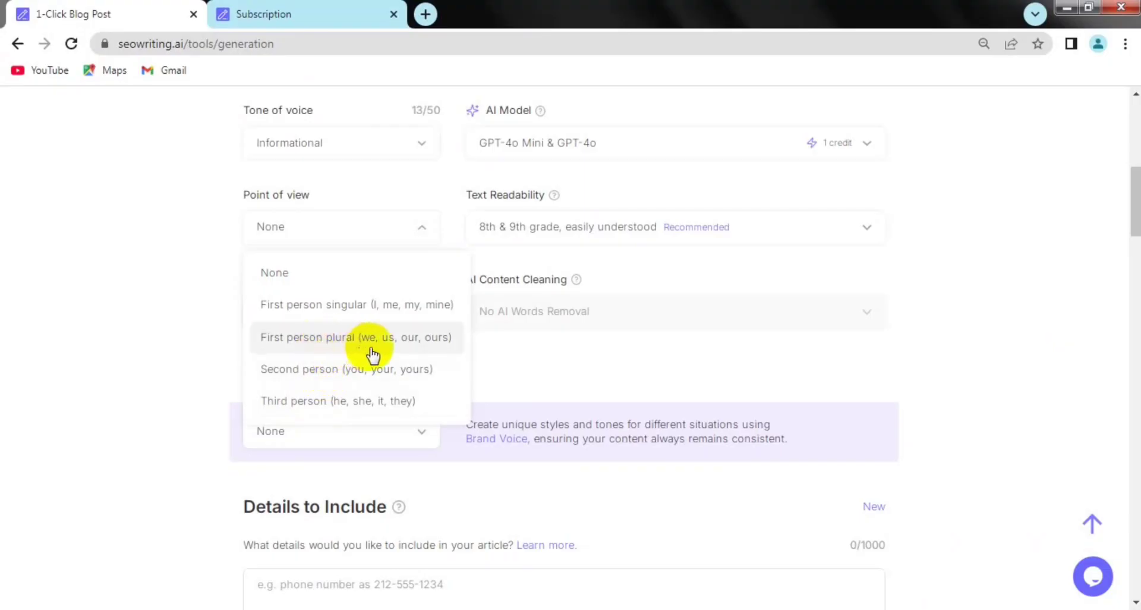
click(340, 374)
Step: Review the text readability levels and select the recommended 8th & 9th grade, easily understood option
click(568, 241)
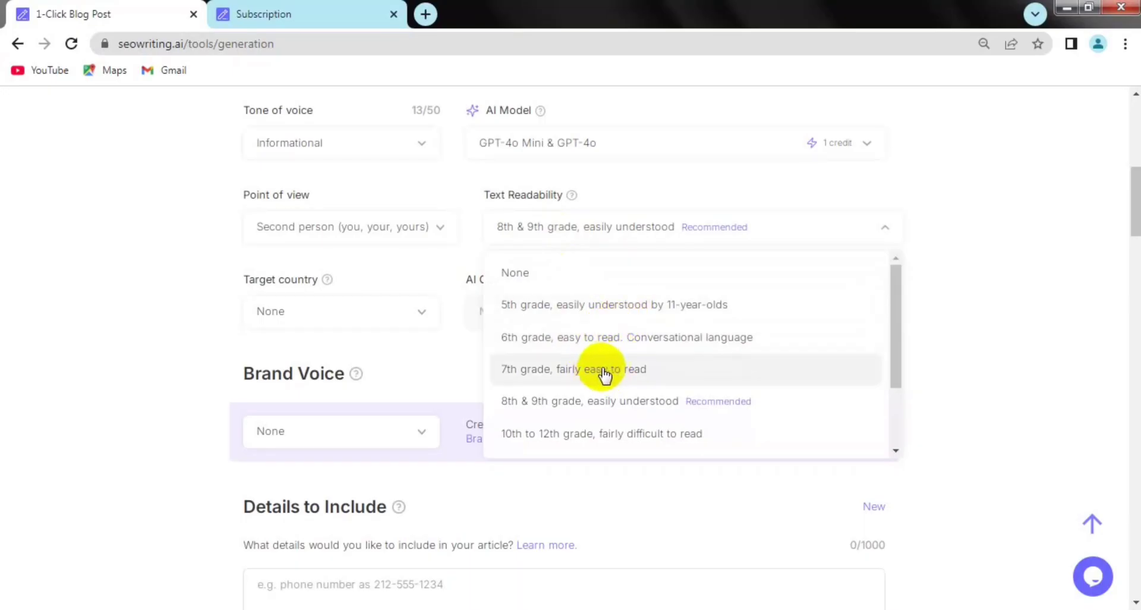
scroll(642, 371, down, 2)
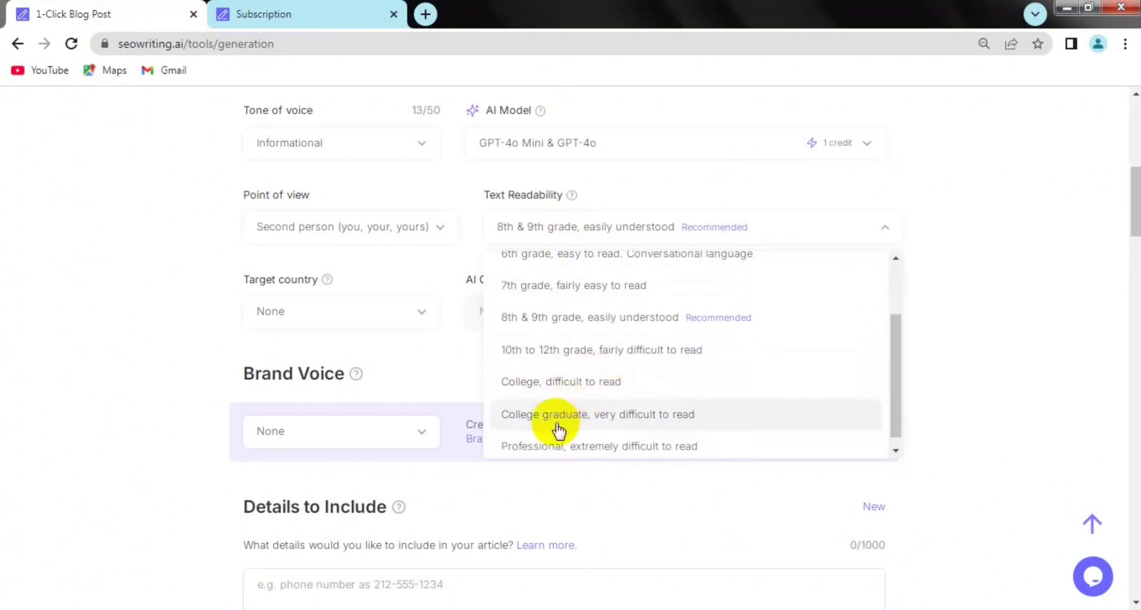
scroll(594, 377, up, 2)
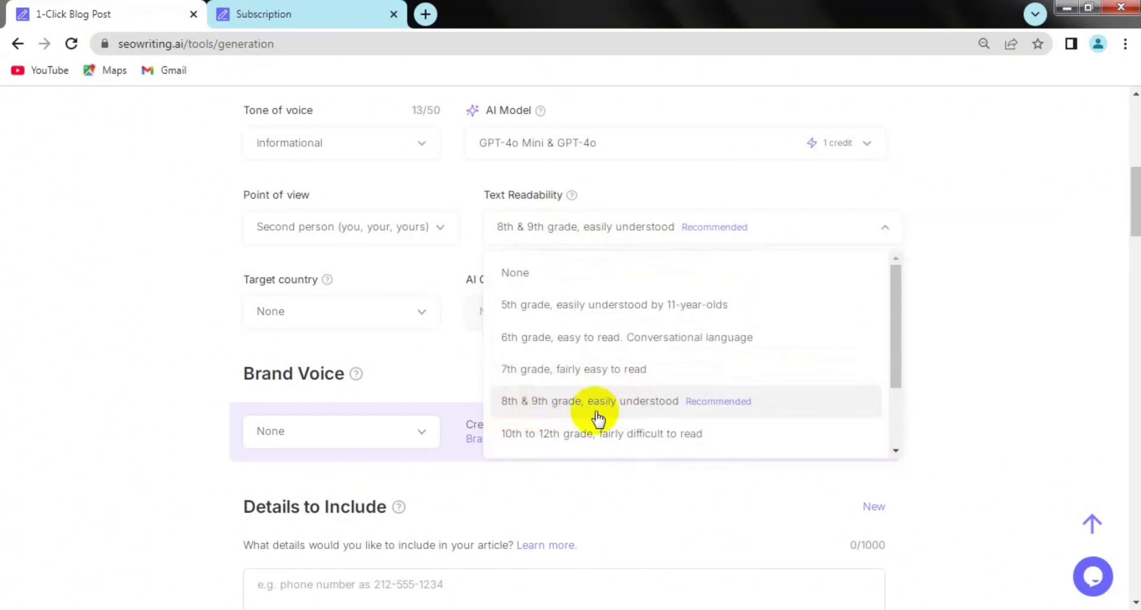
click(698, 411)
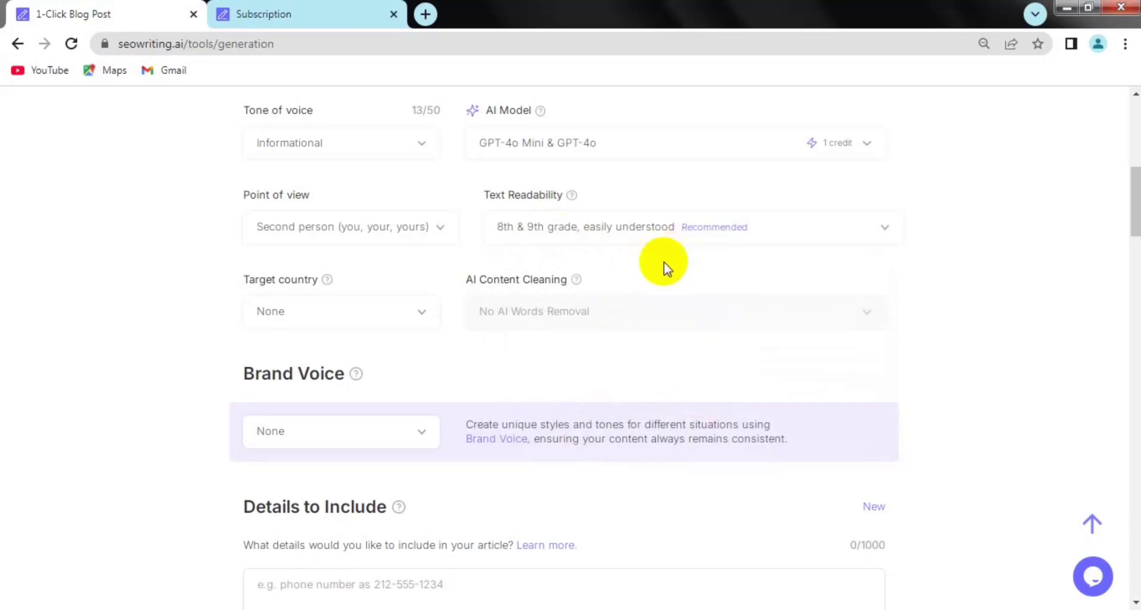
Step: Look through the target country list and select None as the article's target country
scroll(631, 287, down, 2)
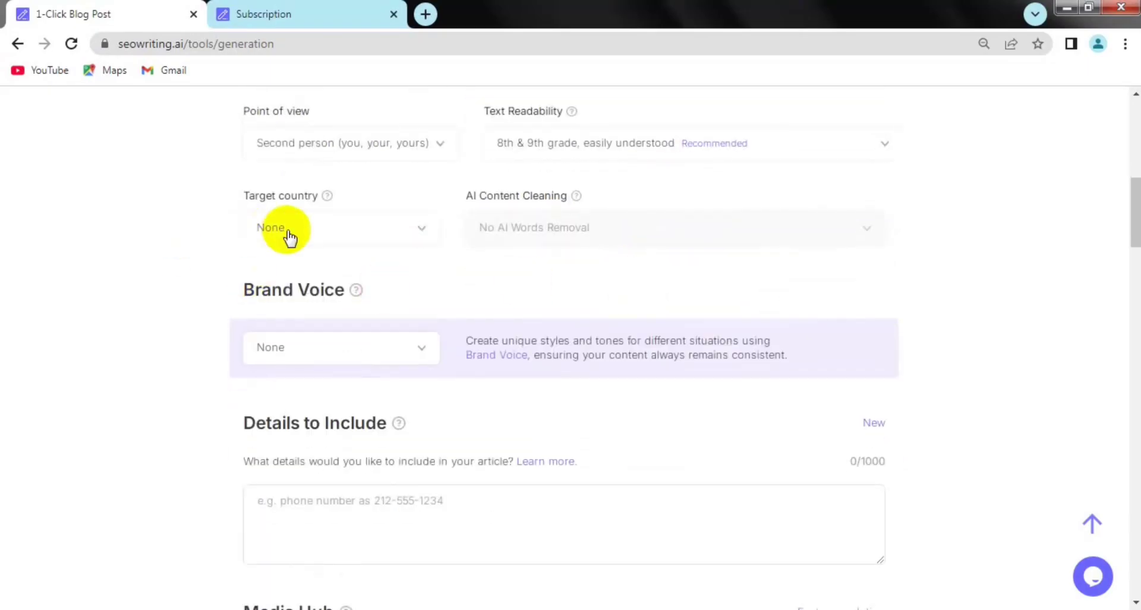
click(340, 229)
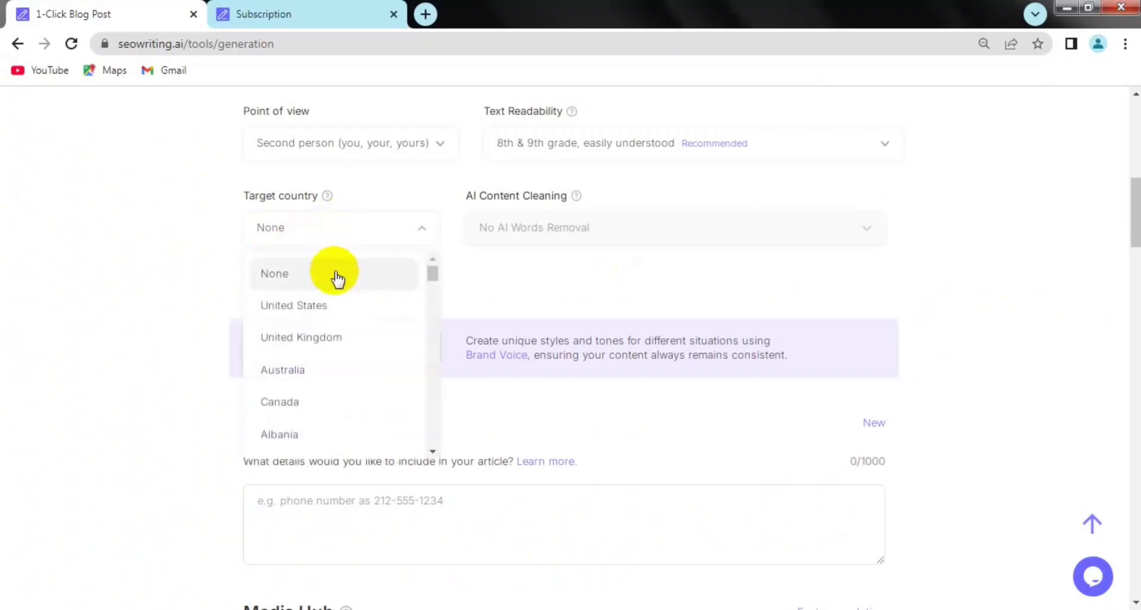
scroll(357, 361, down, 1)
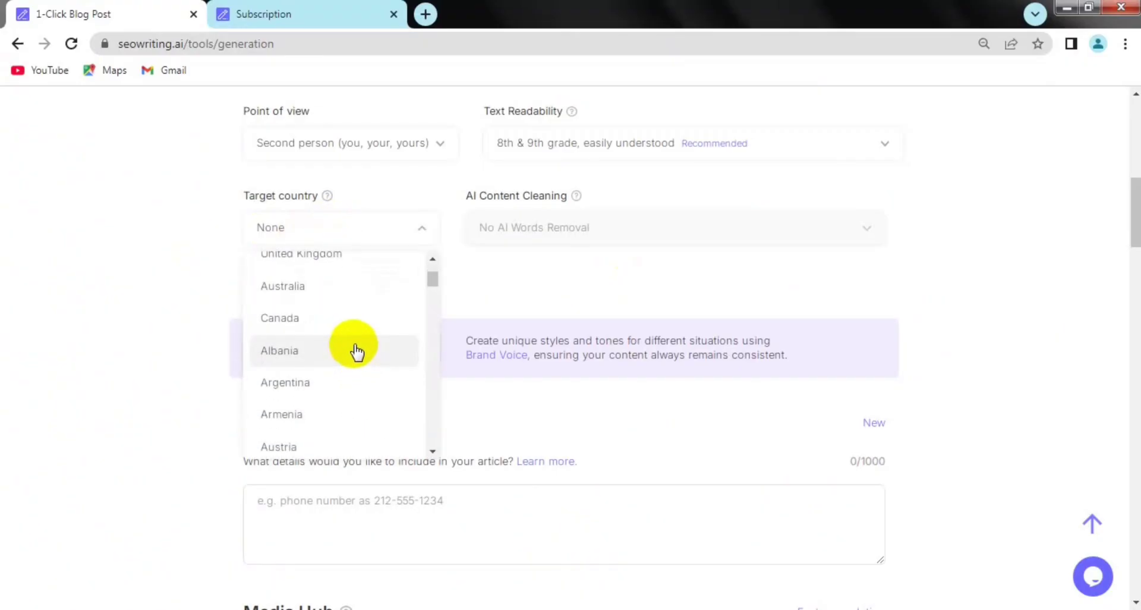
scroll(356, 355, up, 4)
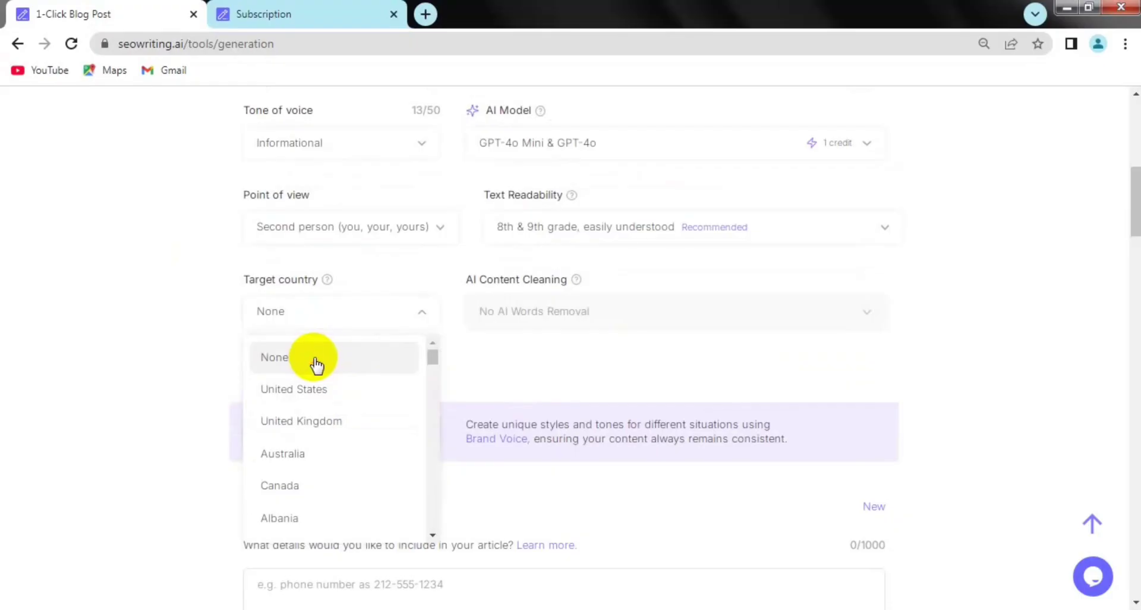
click(316, 365)
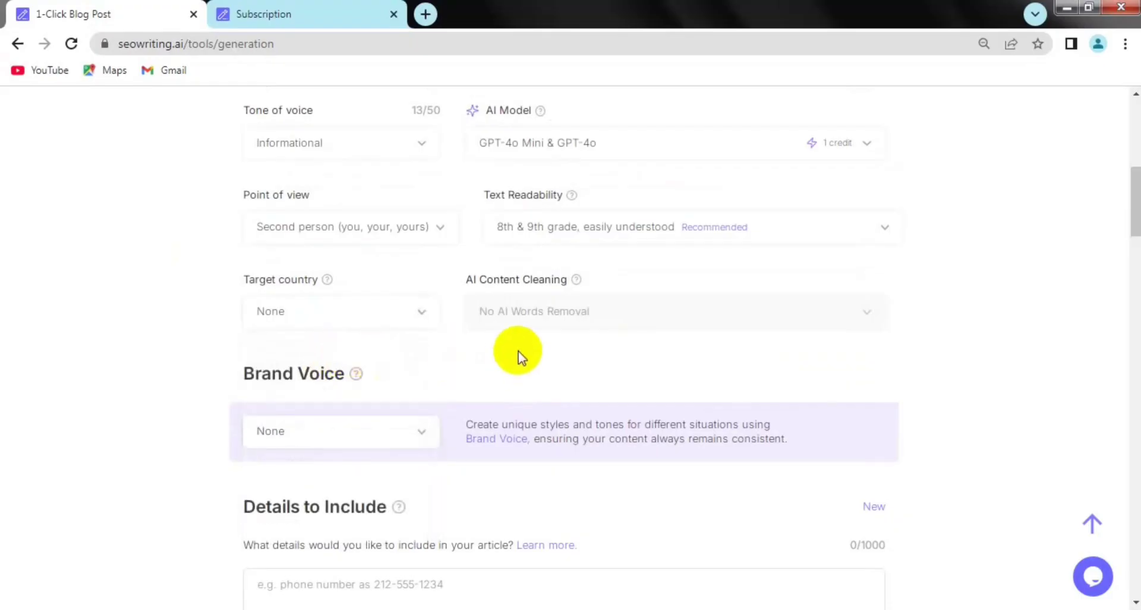
Step: Review the Brand Voice choices and the empty Details to Include field
scroll(521, 354, down, 1)
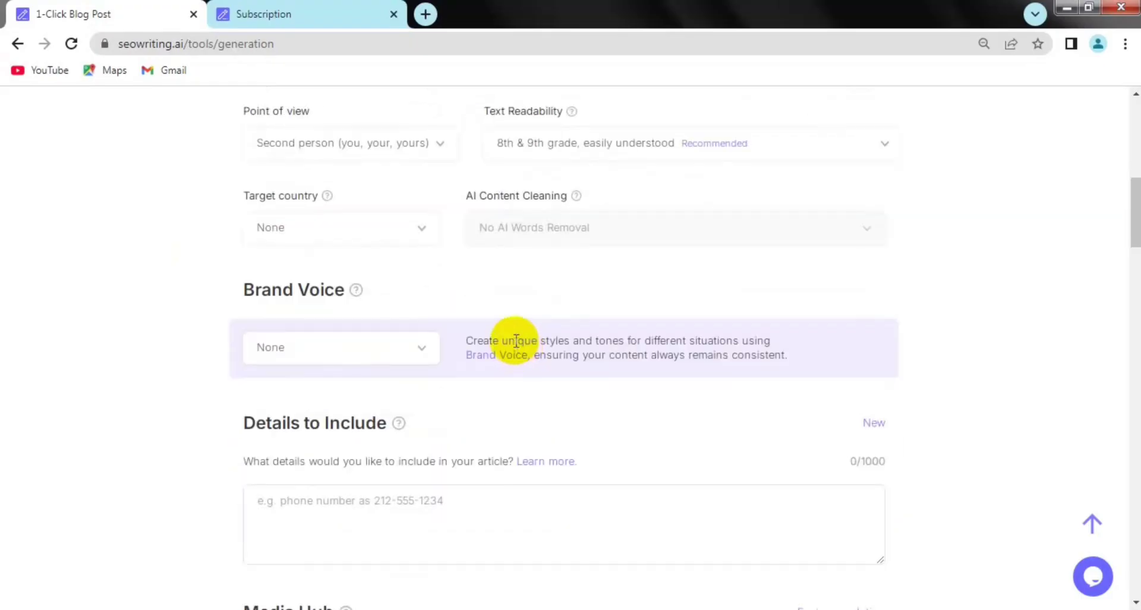
scroll(466, 260, down, 1)
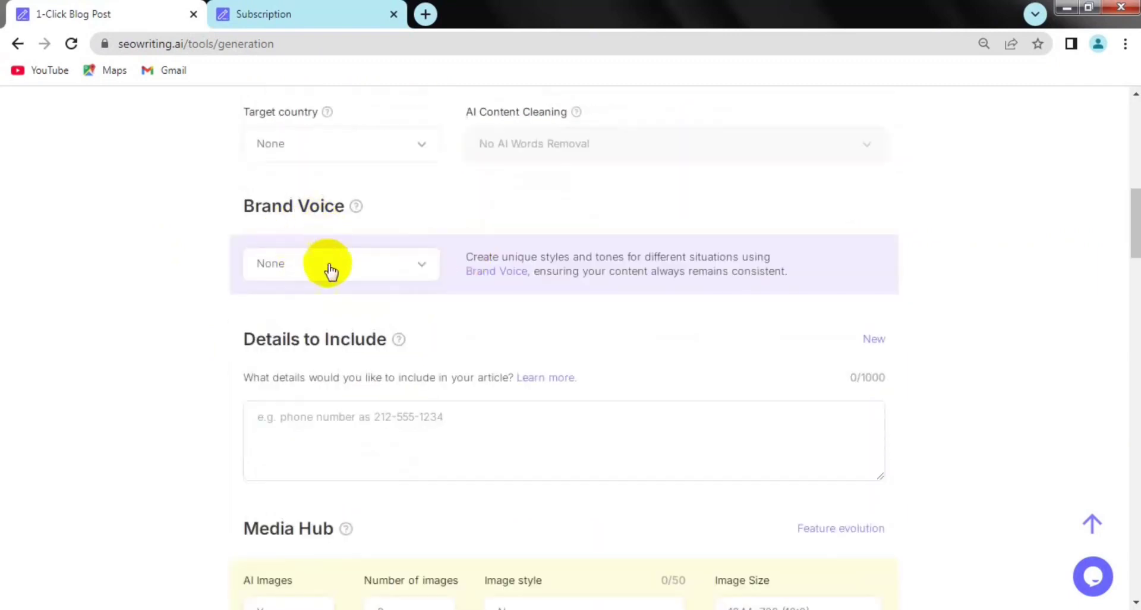
click(353, 269)
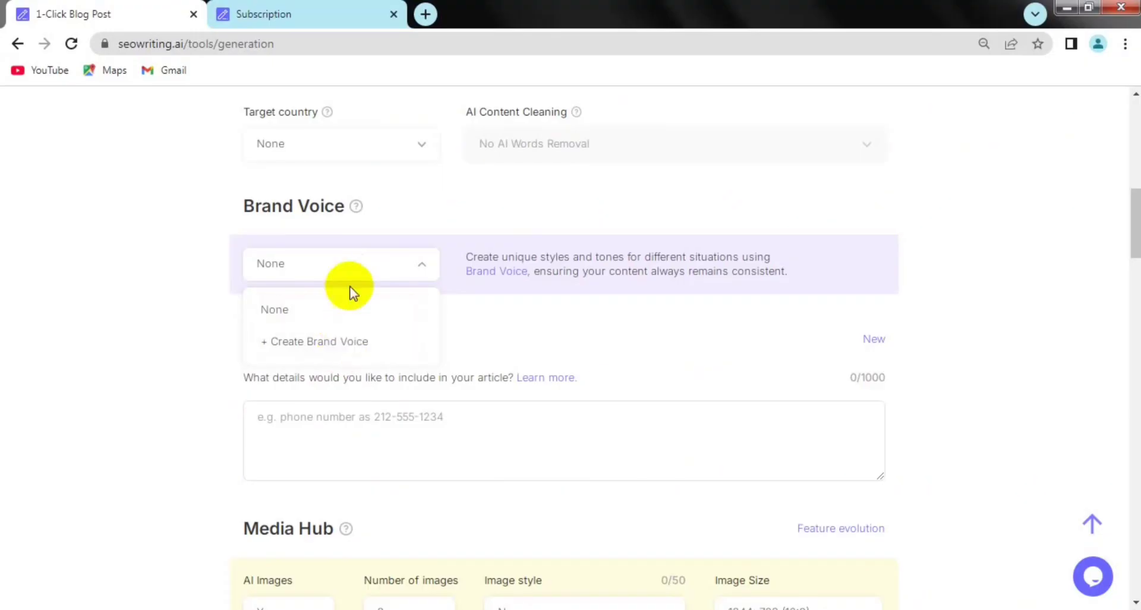
click(370, 275)
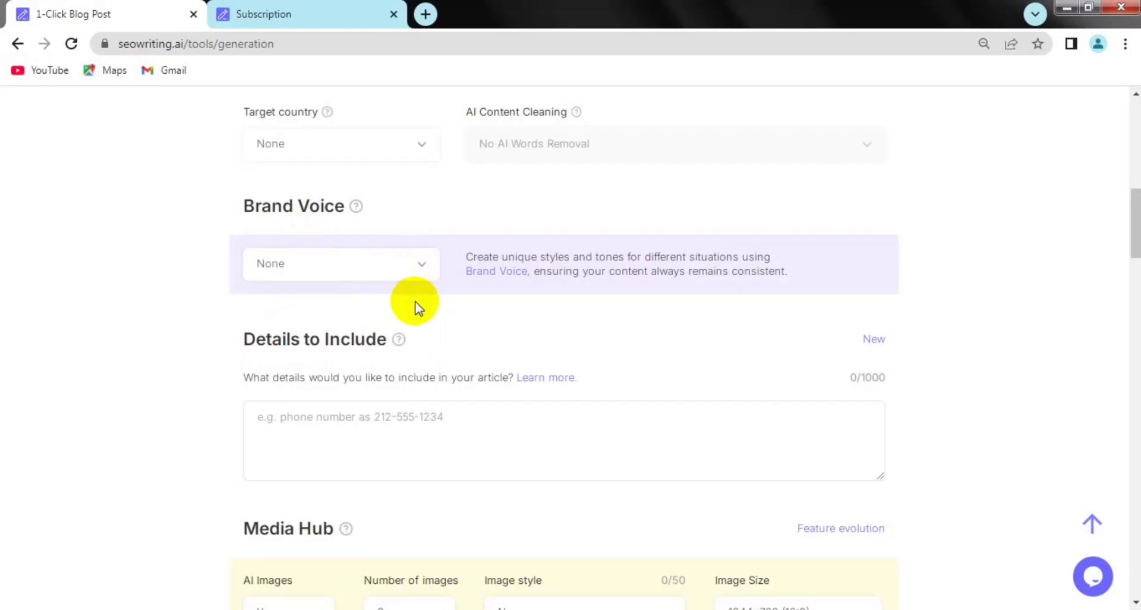
scroll(414, 303, down, 1)
scroll(415, 297, down, 1)
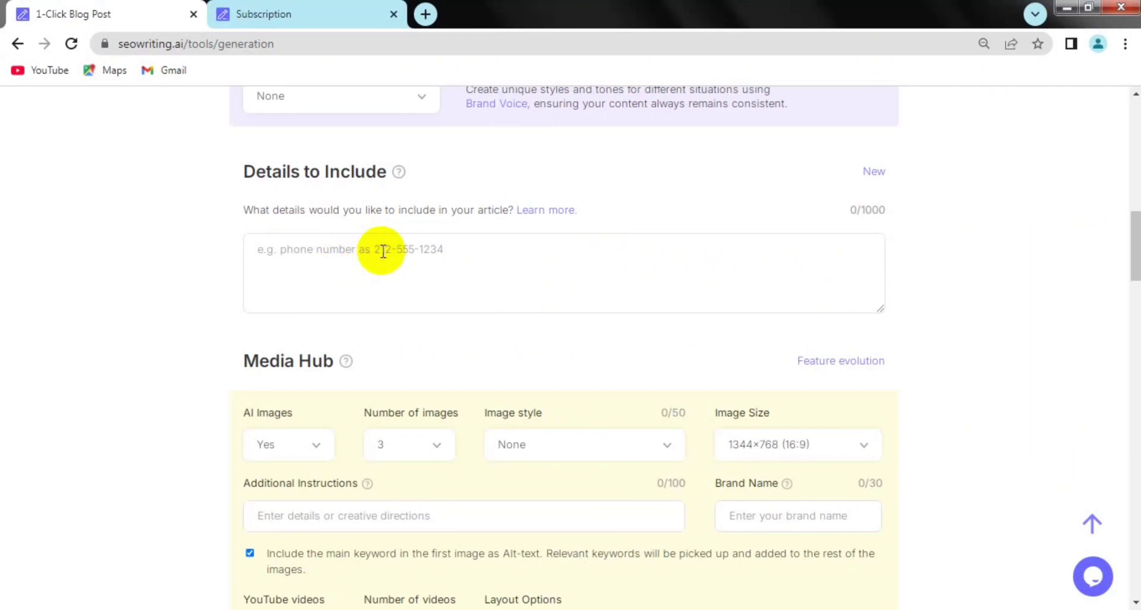
click(382, 254)
Step: Check the AI Images option in the Media Hub and set the number of images to 3
scroll(394, 272, down, 3)
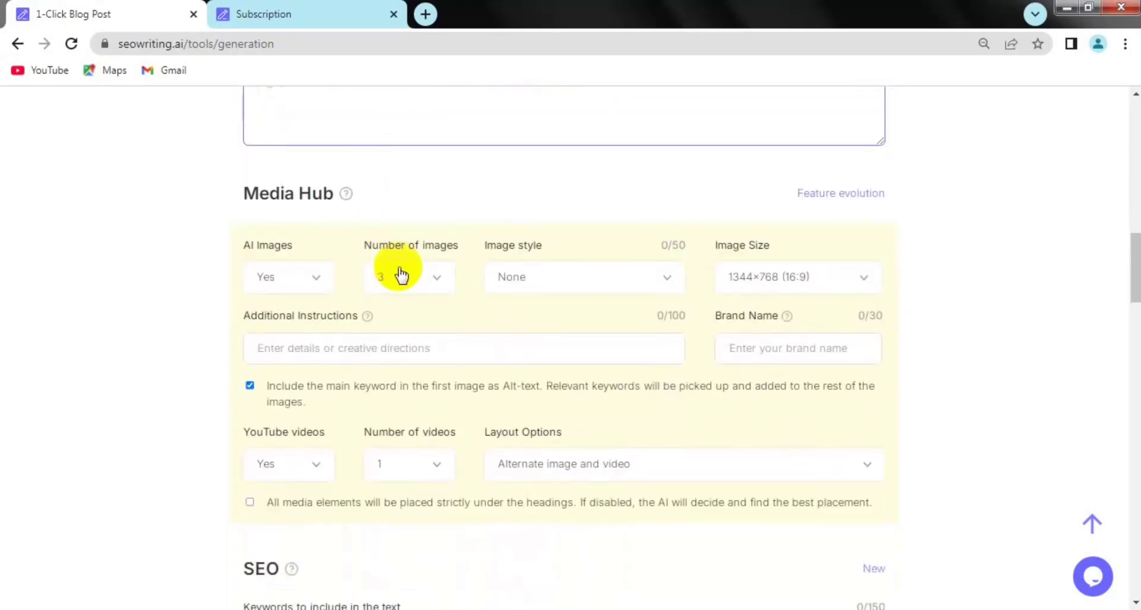
scroll(401, 275, down, 1)
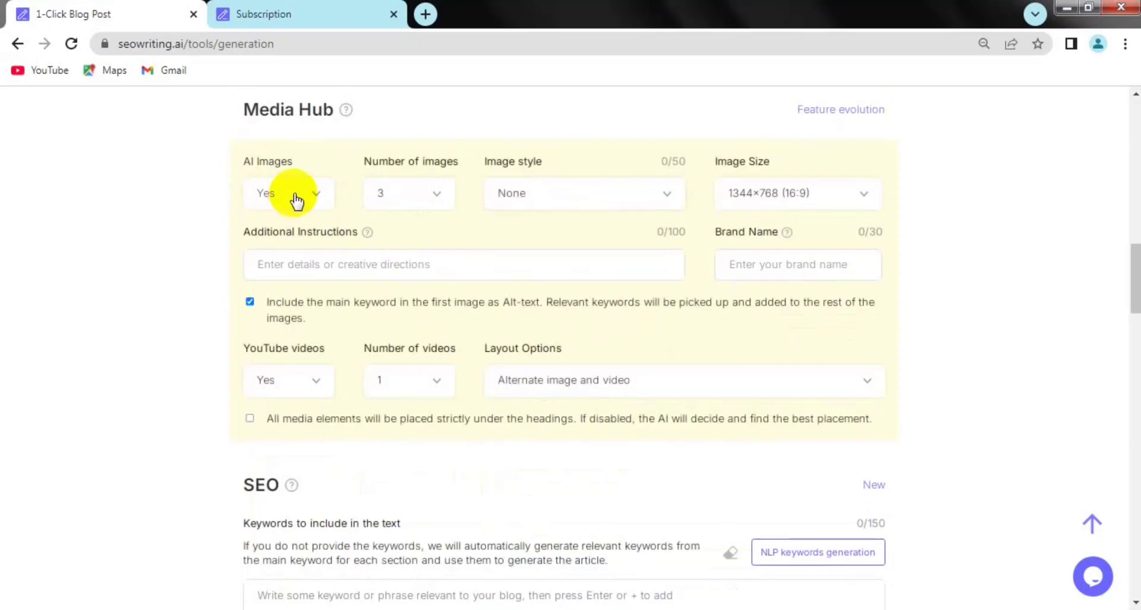
click(296, 201)
click(296, 201)
click(414, 199)
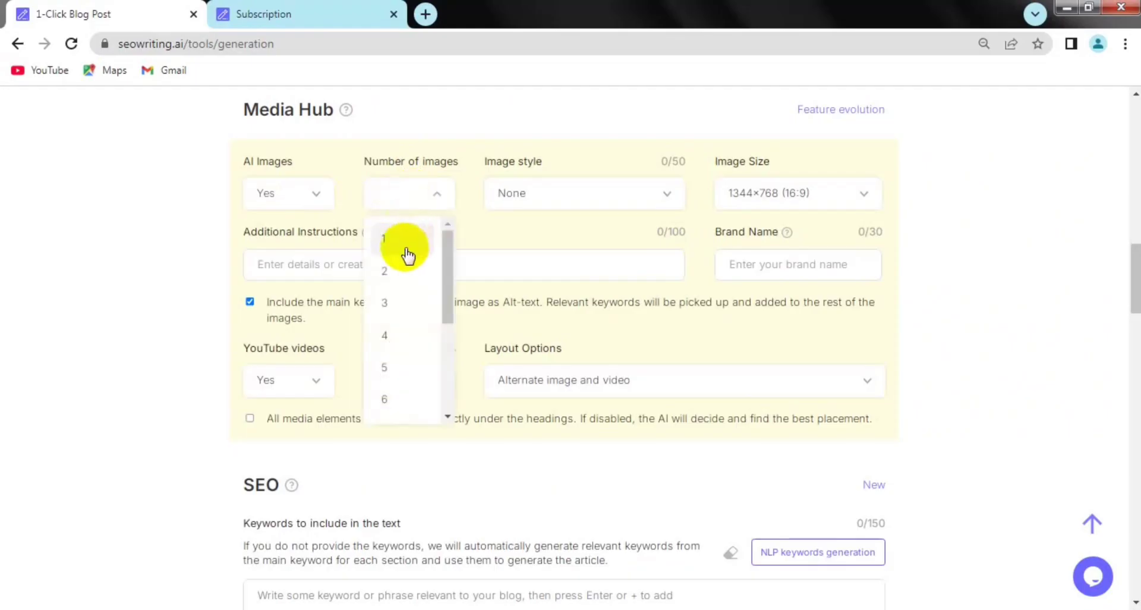
click(400, 303)
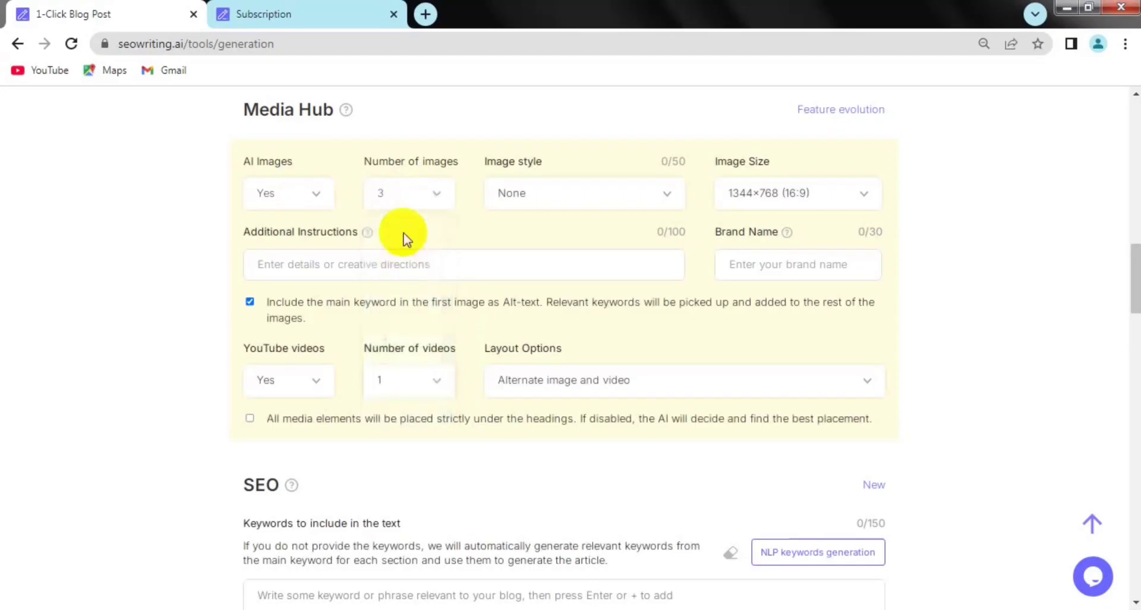
Step: Browse the image styles, choose Photo for the AI images, and check the available image sizes
click(561, 189)
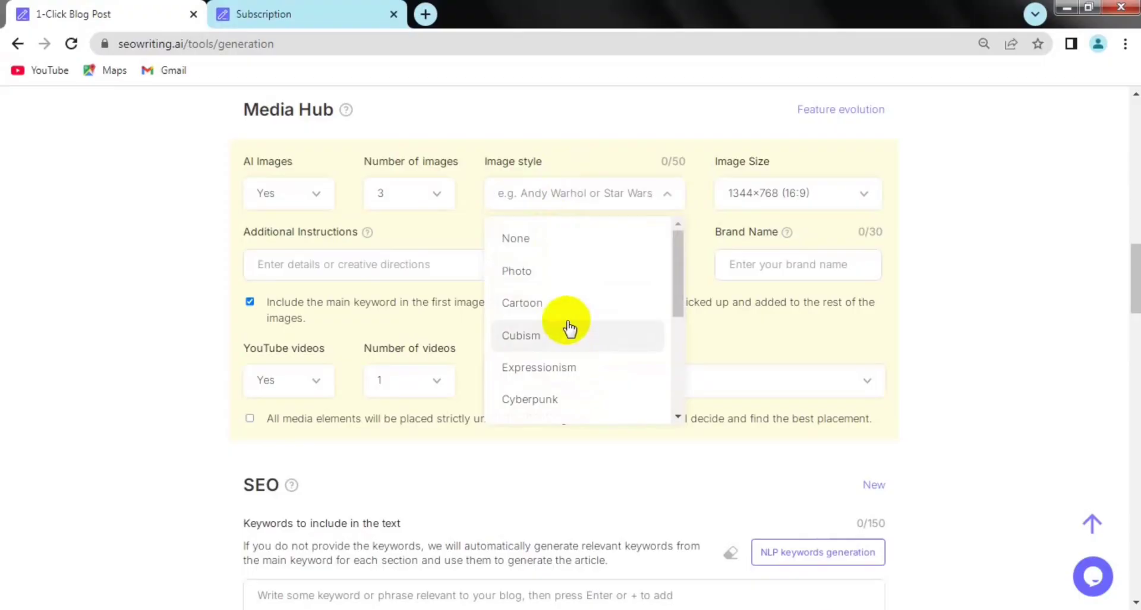
scroll(568, 327, down, 1)
scroll(568, 324, down, 1)
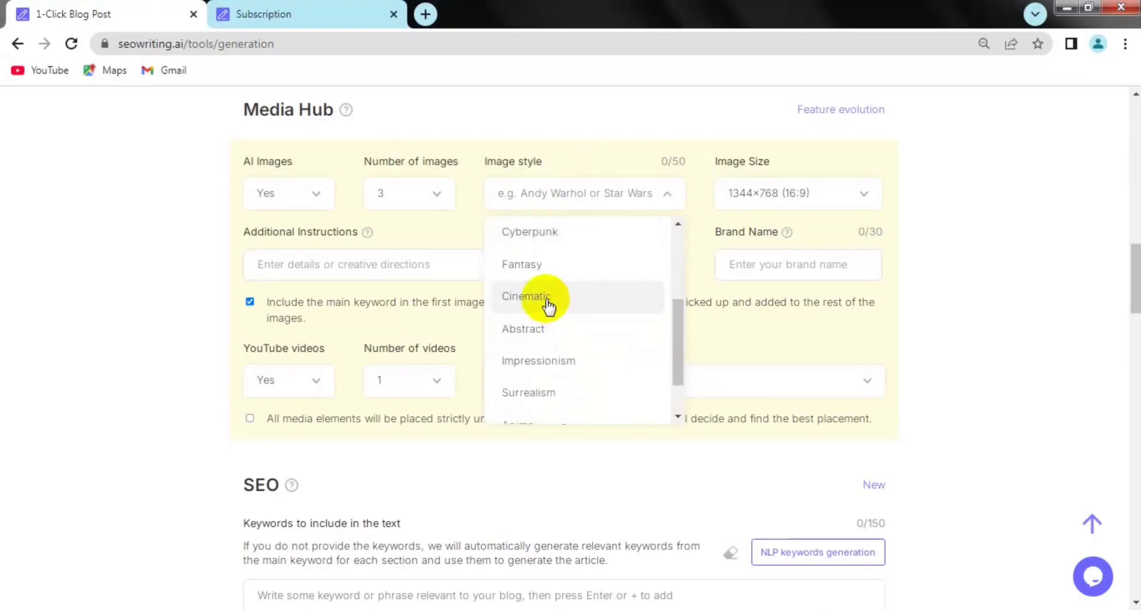
scroll(570, 311, down, 1)
scroll(581, 337, up, 3)
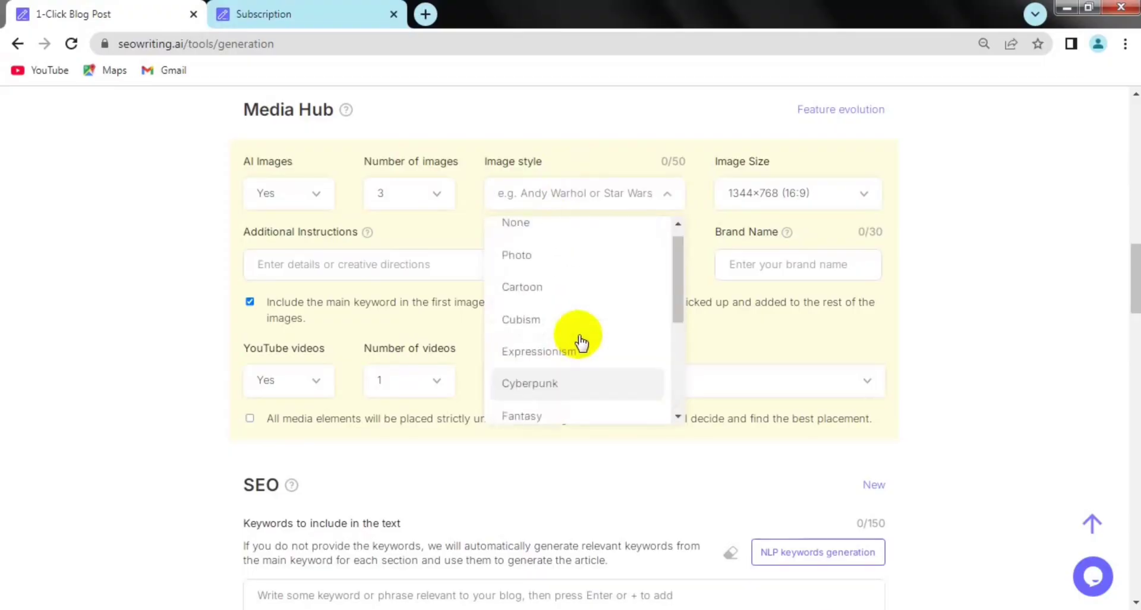
click(538, 276)
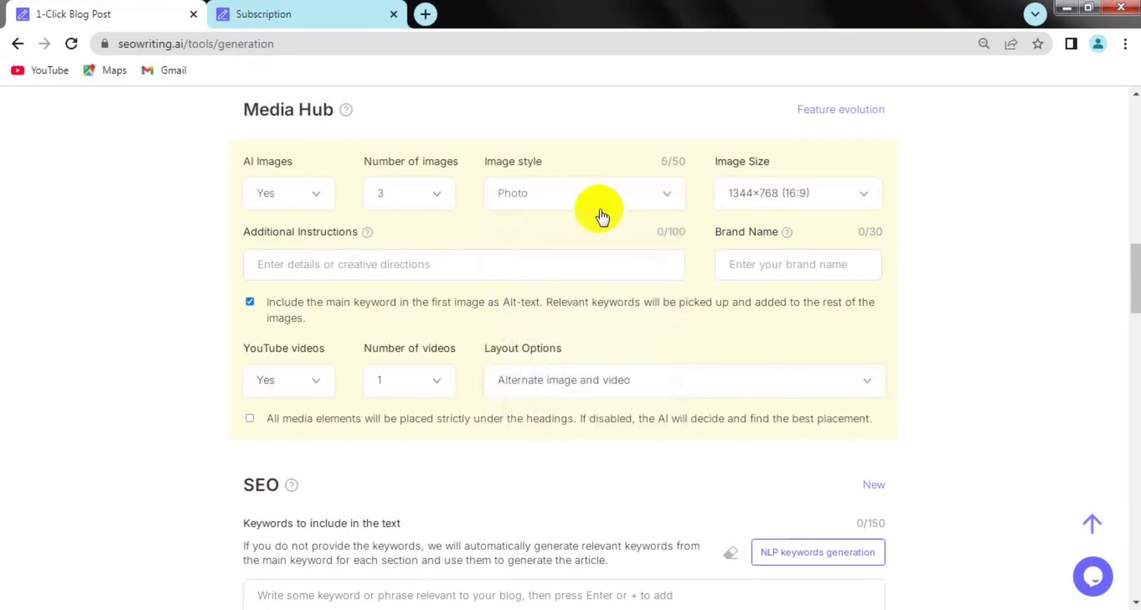
click(799, 207)
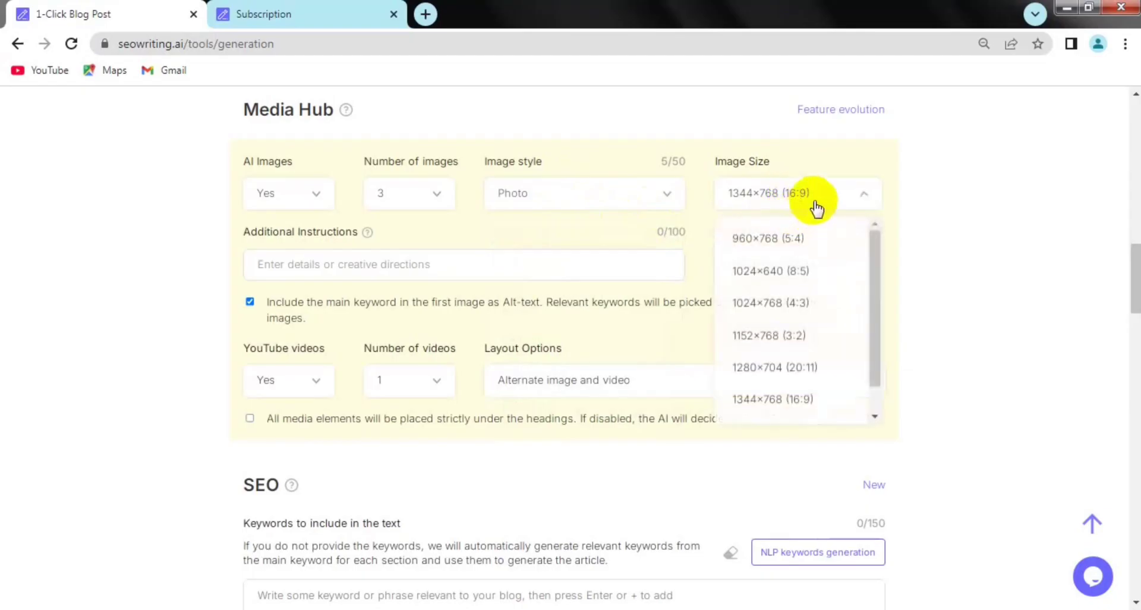
click(815, 207)
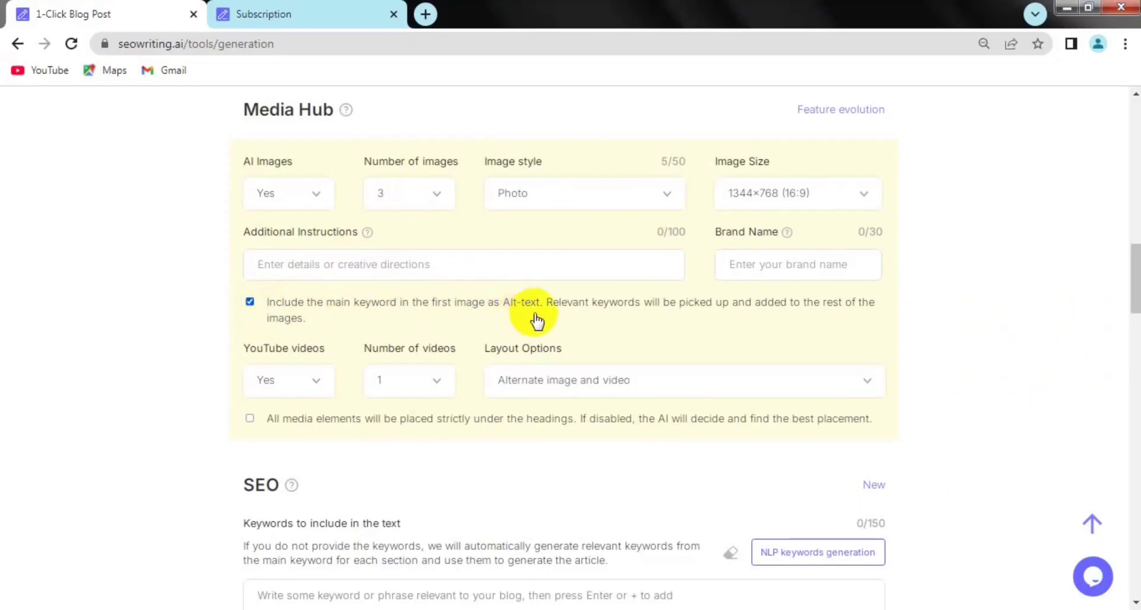
Step: Set the number of YouTube videos to 2 and choose the Alternate image and video layout
scroll(362, 320, down, 1)
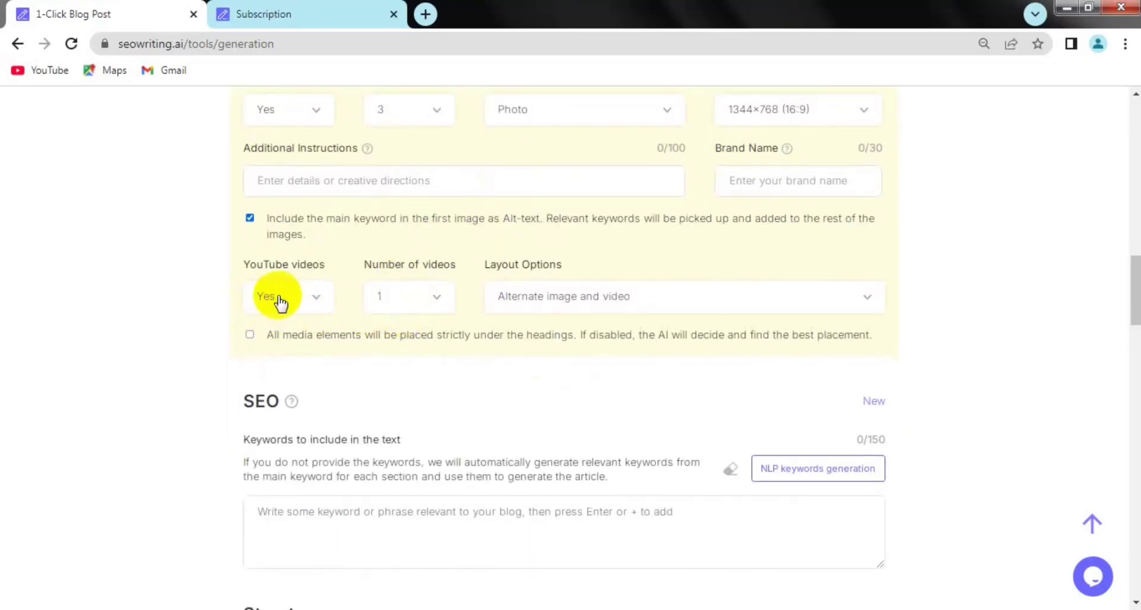
click(411, 297)
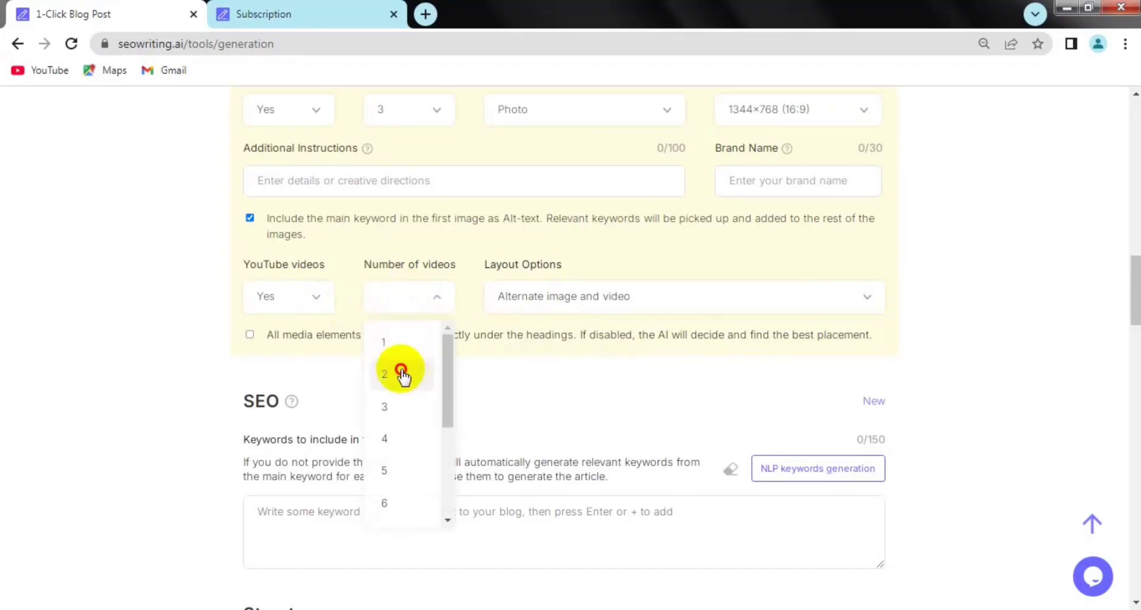
click(406, 371)
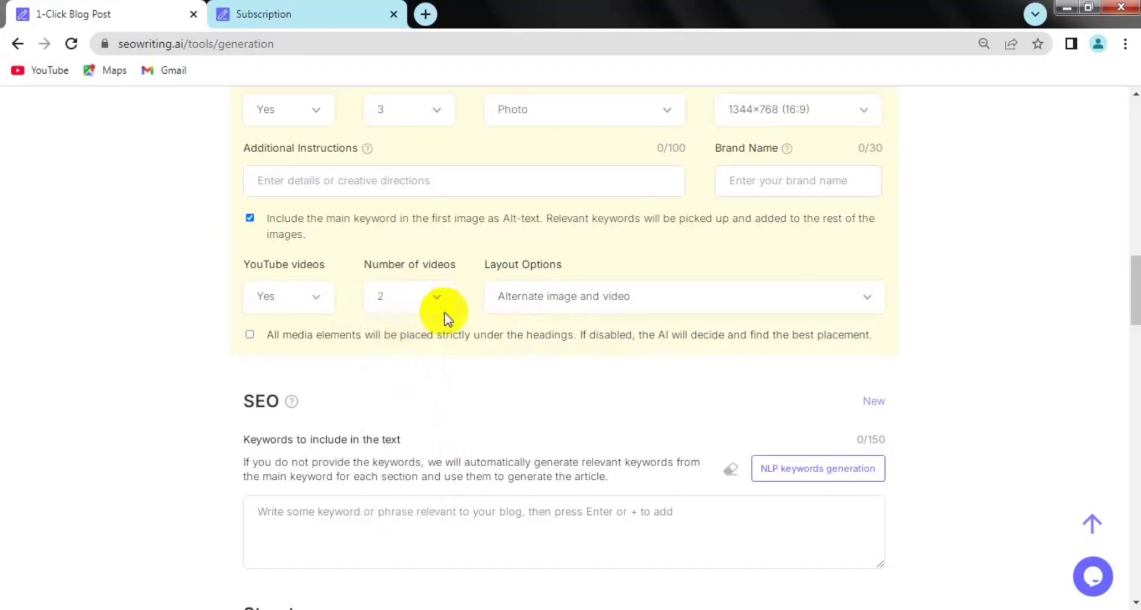
click(599, 301)
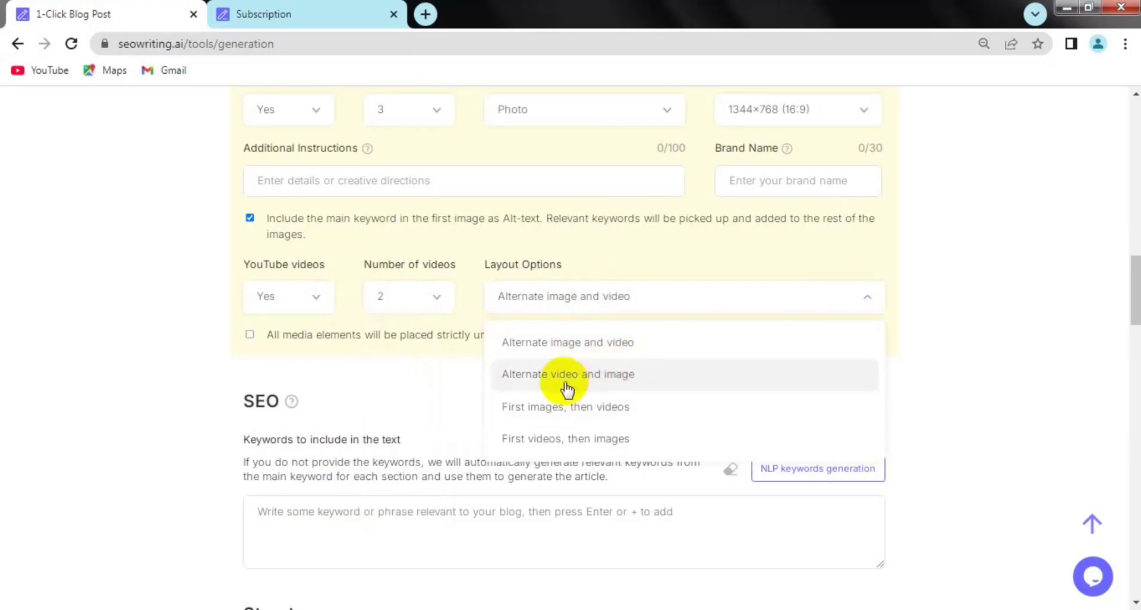
click(575, 349)
Step: Generate two batches of NLP keywords to include in the article's text
scroll(535, 369, down, 3)
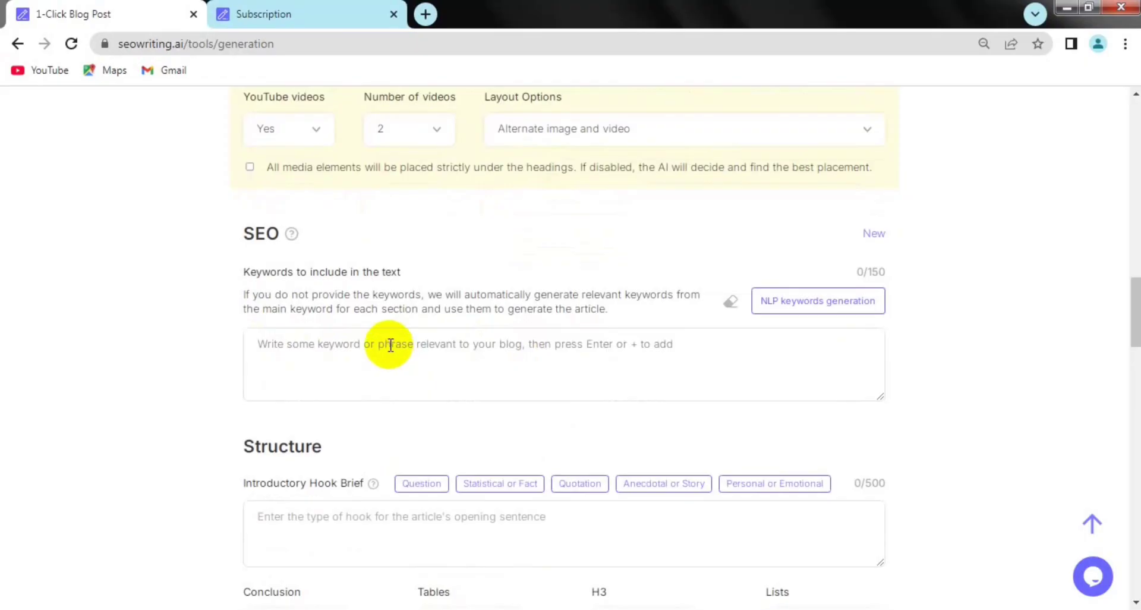
scroll(380, 346, down, 1)
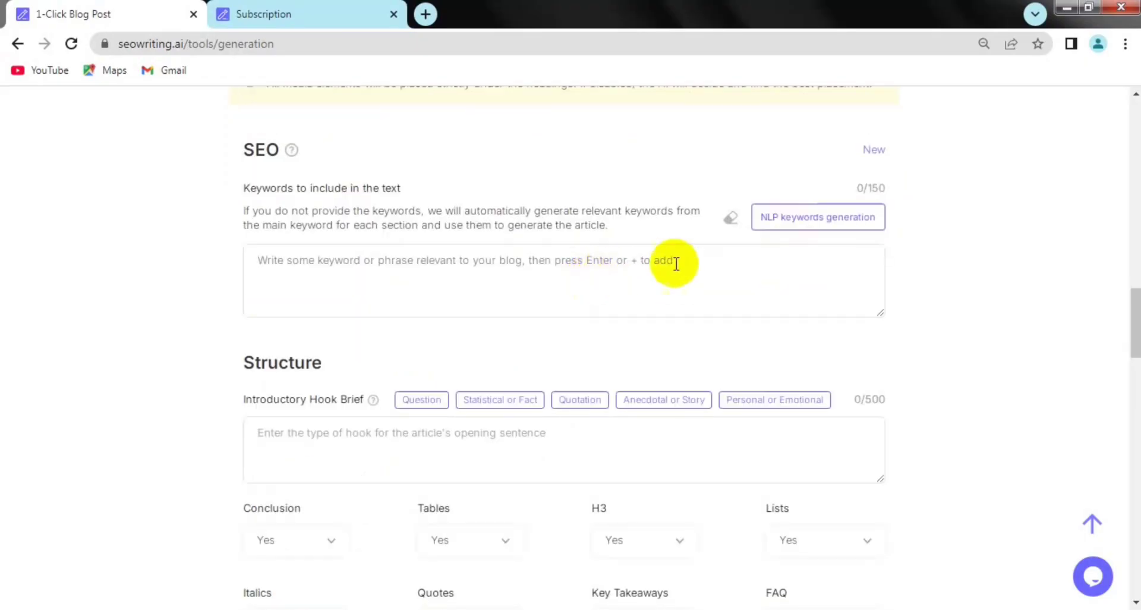
click(822, 222)
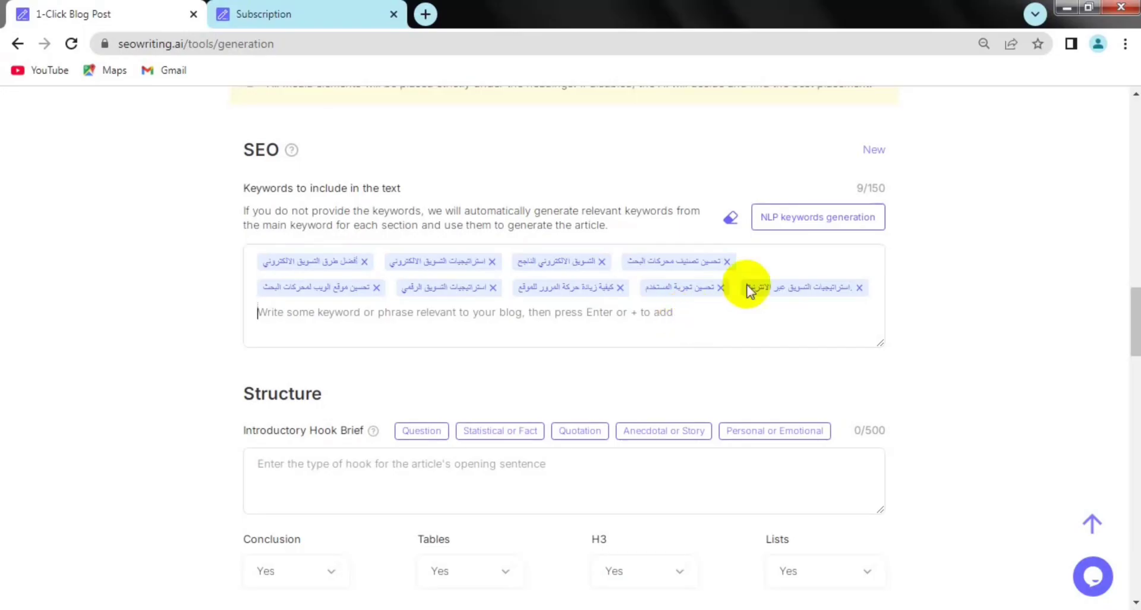
click(811, 219)
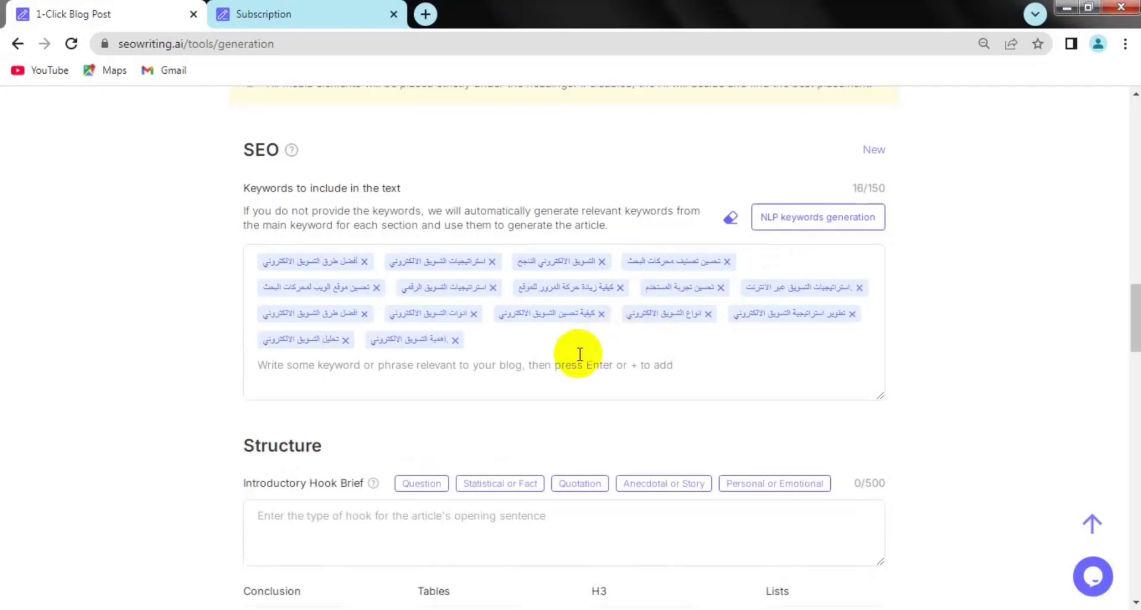
Step: Fill the introductory hook brief in the Structure section with the Question preset
scroll(580, 355, down, 2)
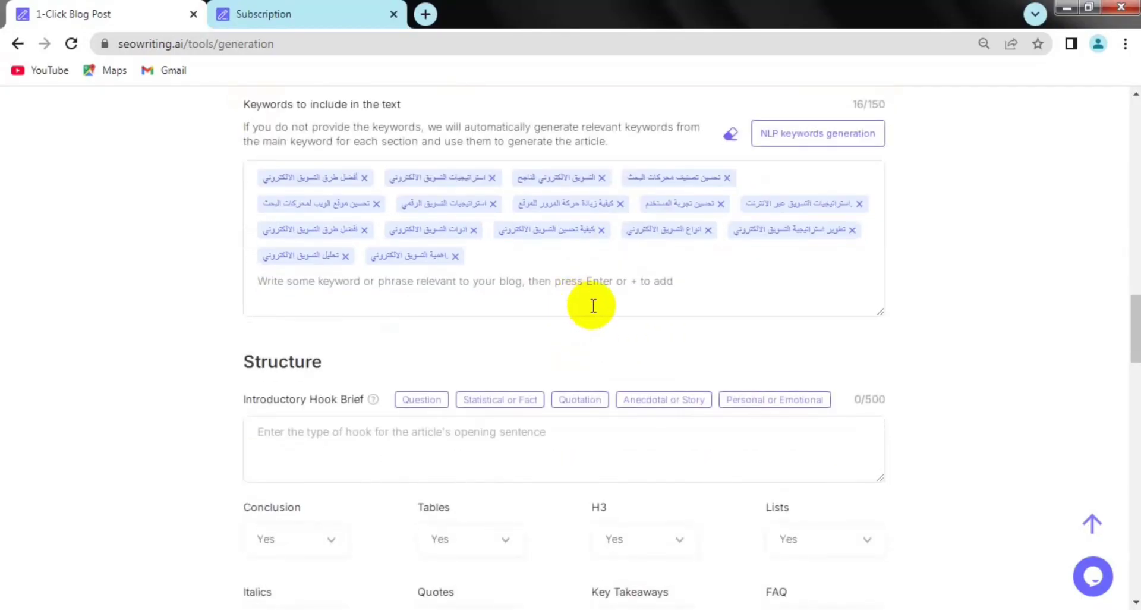
scroll(598, 320, down, 3)
scroll(597, 318, down, 1)
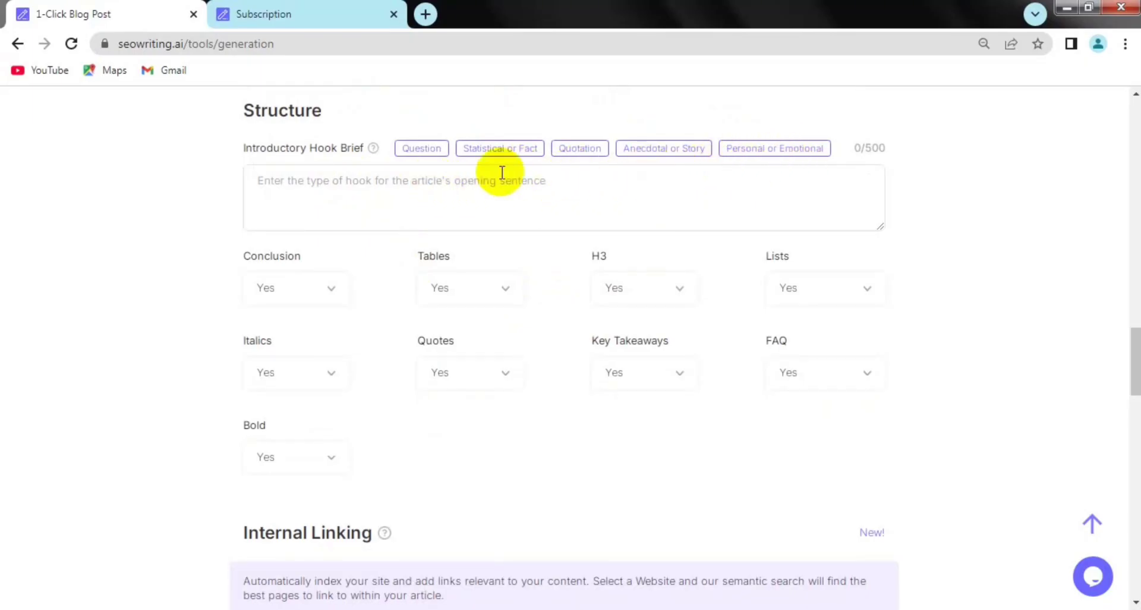
click(414, 148)
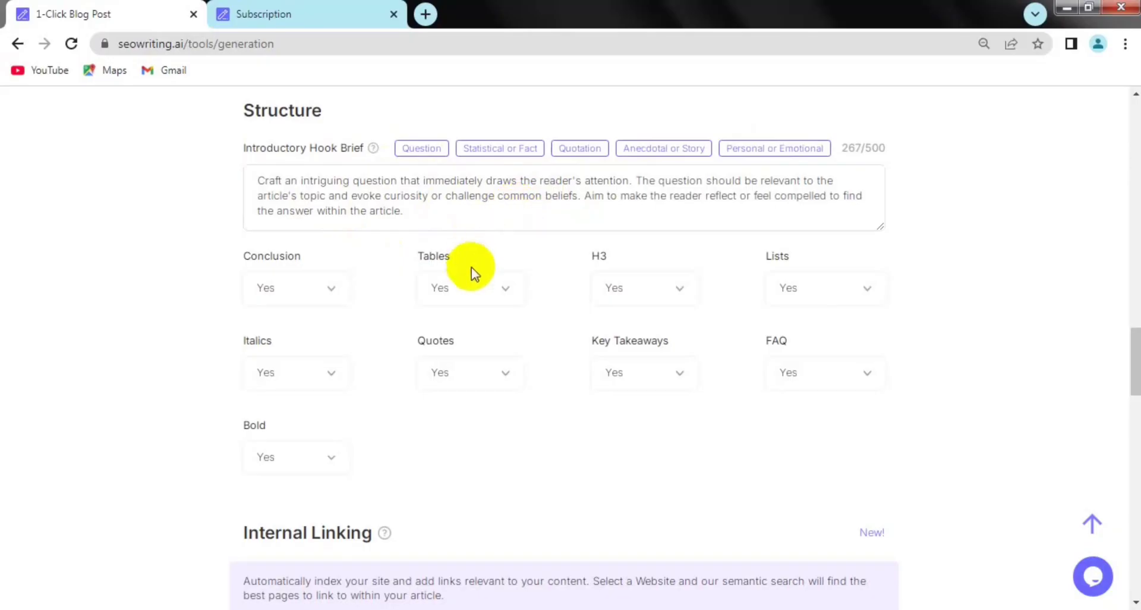
Step: Turn off Italics and the FAQ in the article's Structure settings by setting both to No
scroll(472, 266, down, 1)
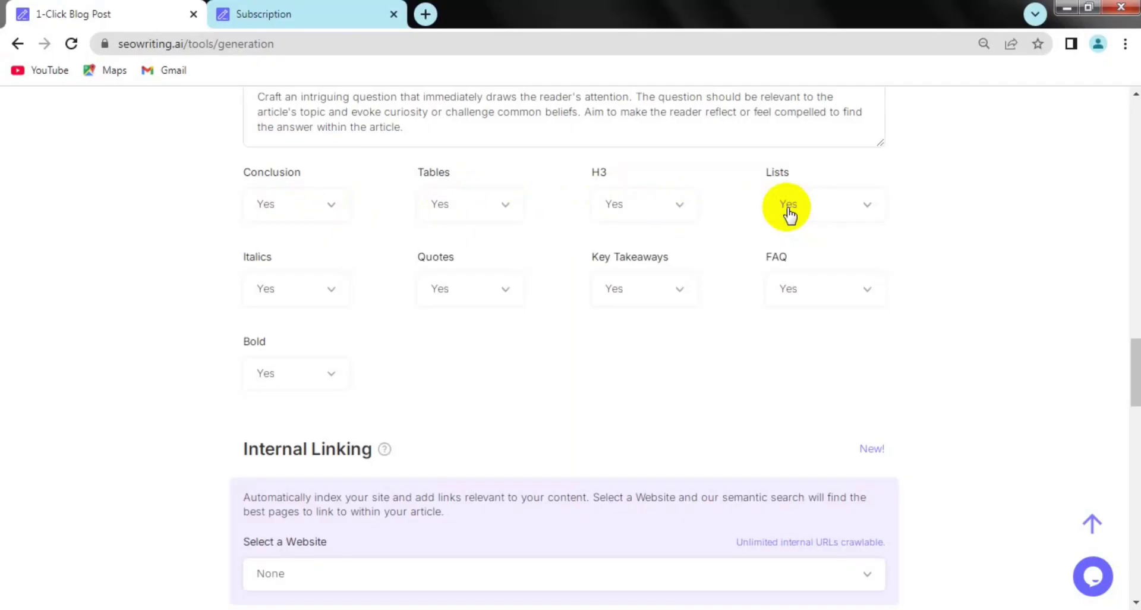
click(287, 296)
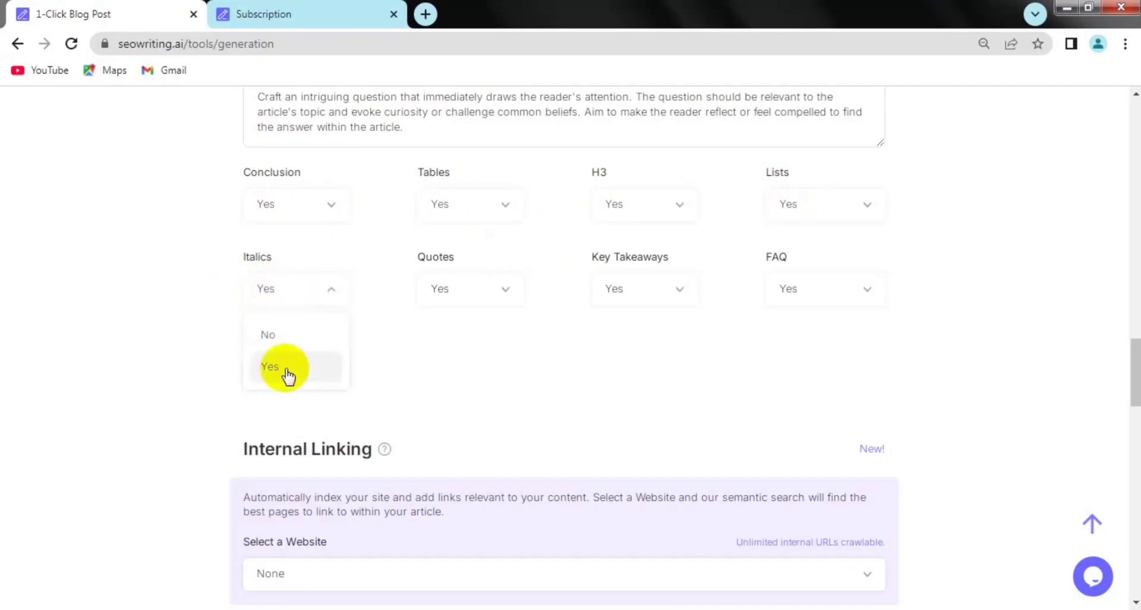
click(287, 336)
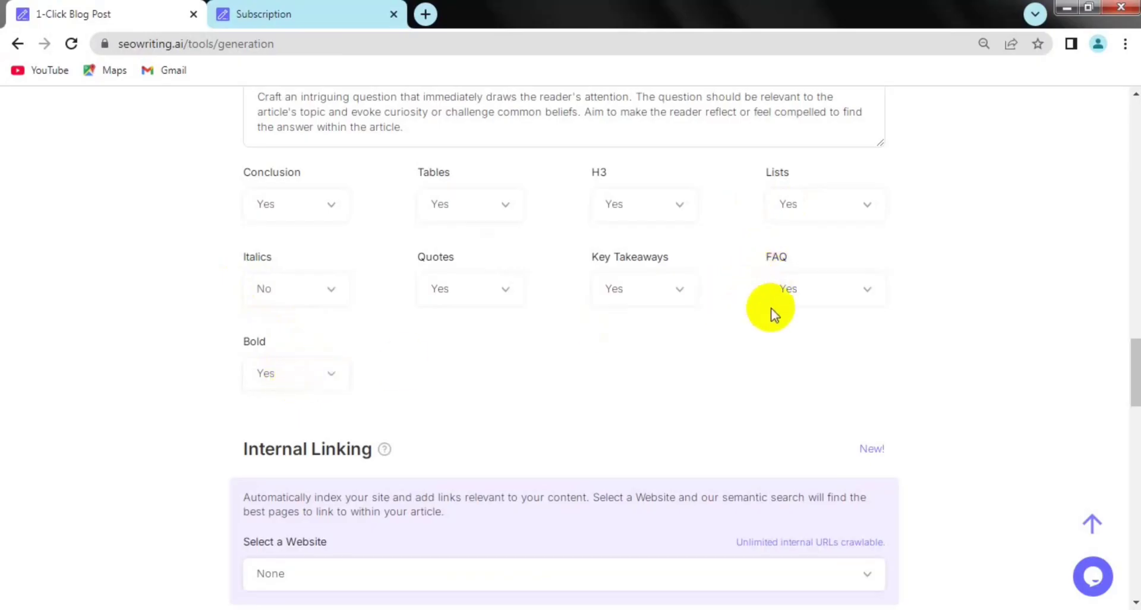
click(802, 300)
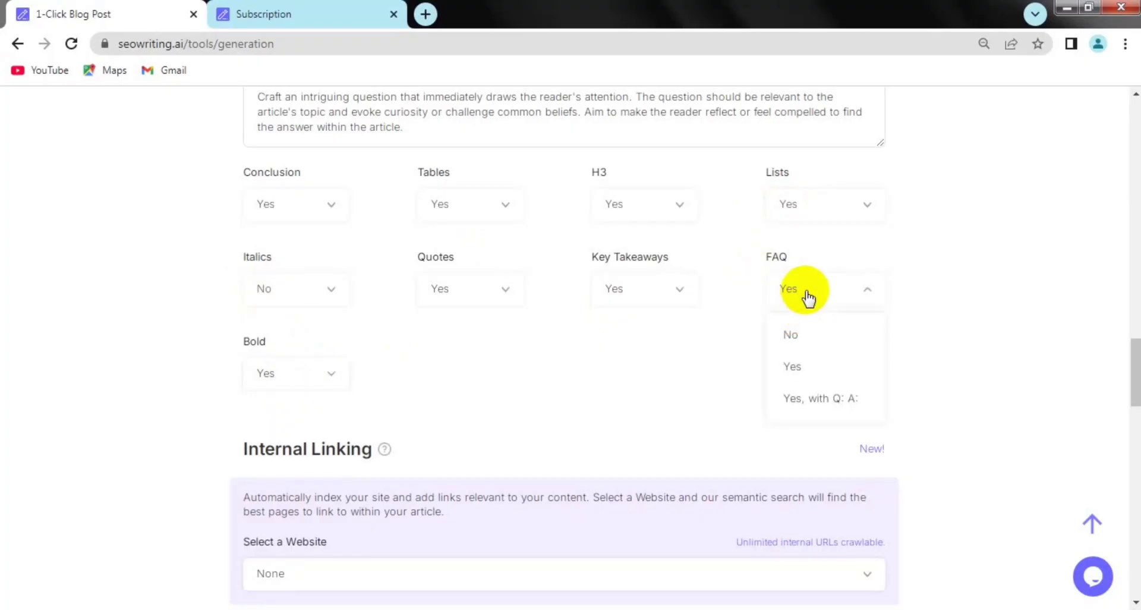
click(794, 336)
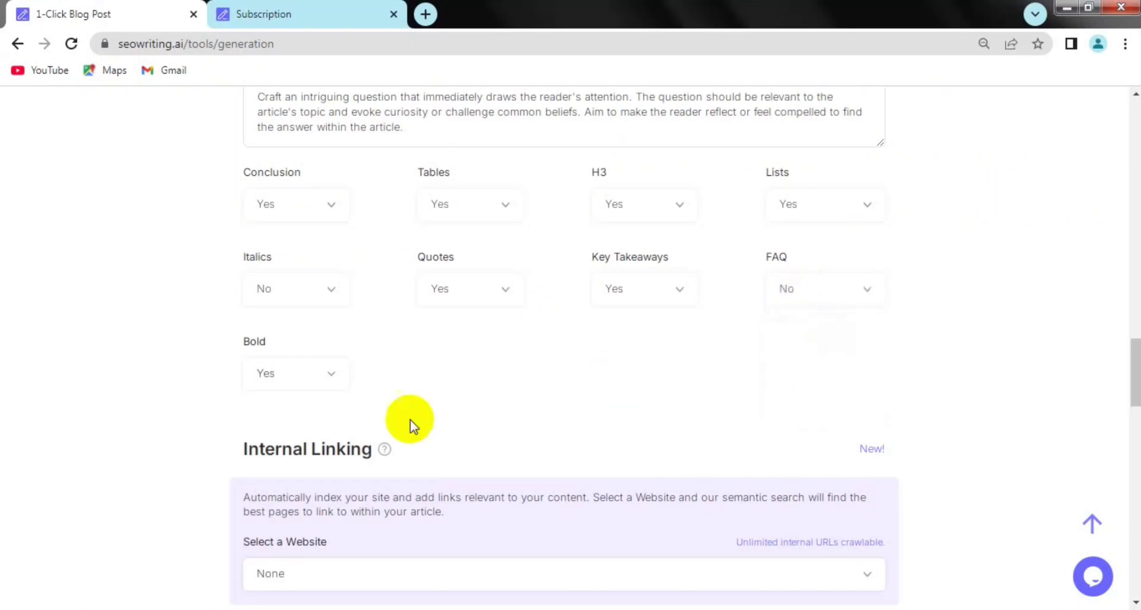
Step: Check the website choices available for Internal Linking without selecting a site
scroll(459, 382, down, 5)
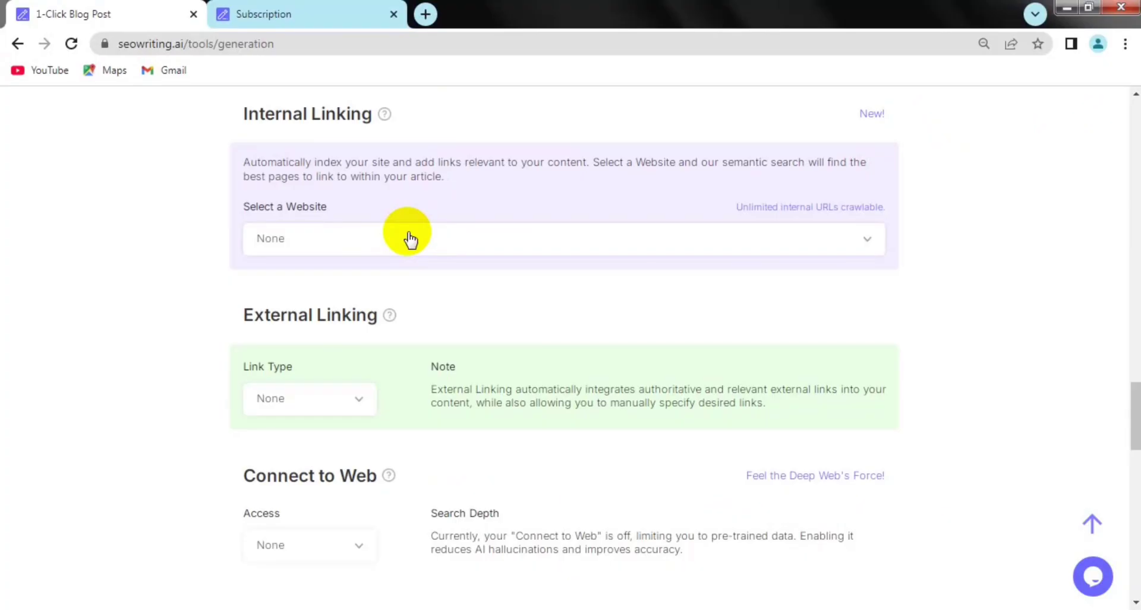
click(389, 238)
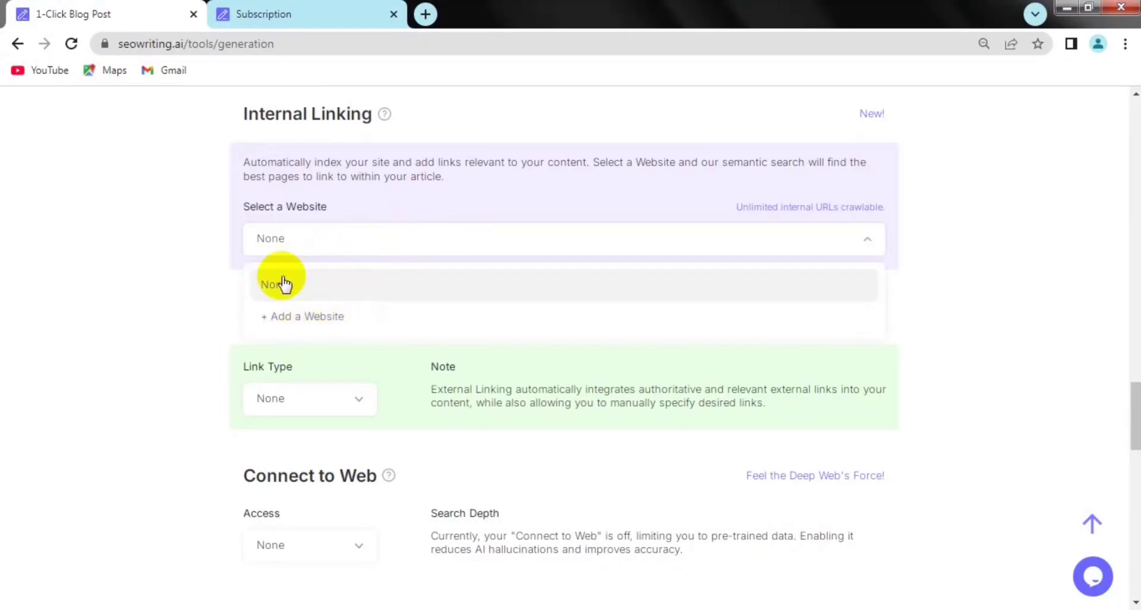
click(173, 301)
Step: Set External Linking to Automatic with 3-4 links placed At the Bottom
scroll(280, 261, down, 1)
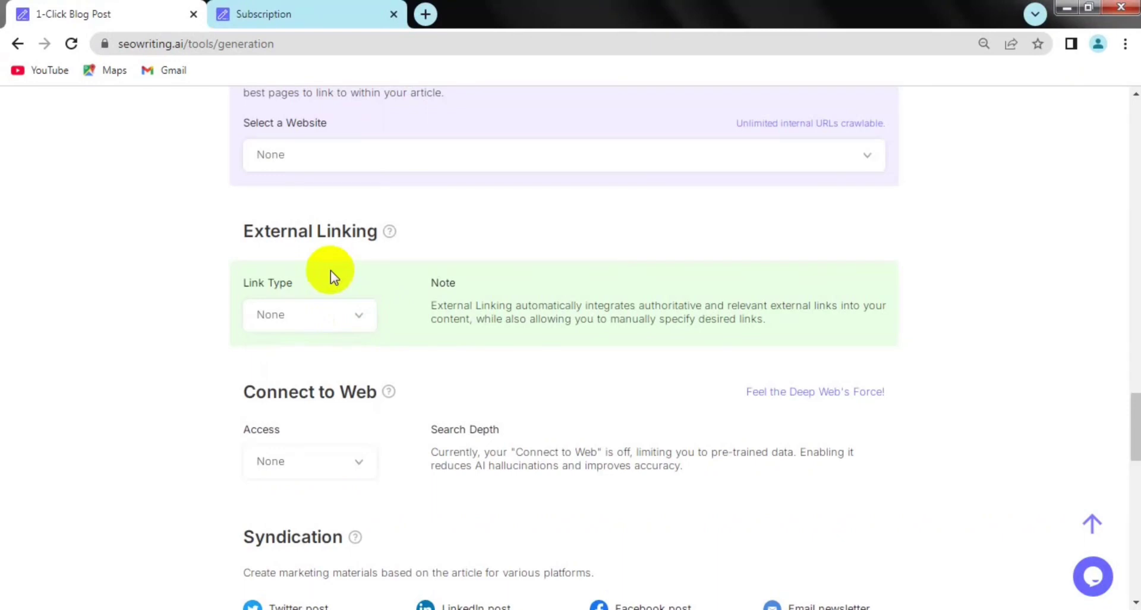
click(329, 320)
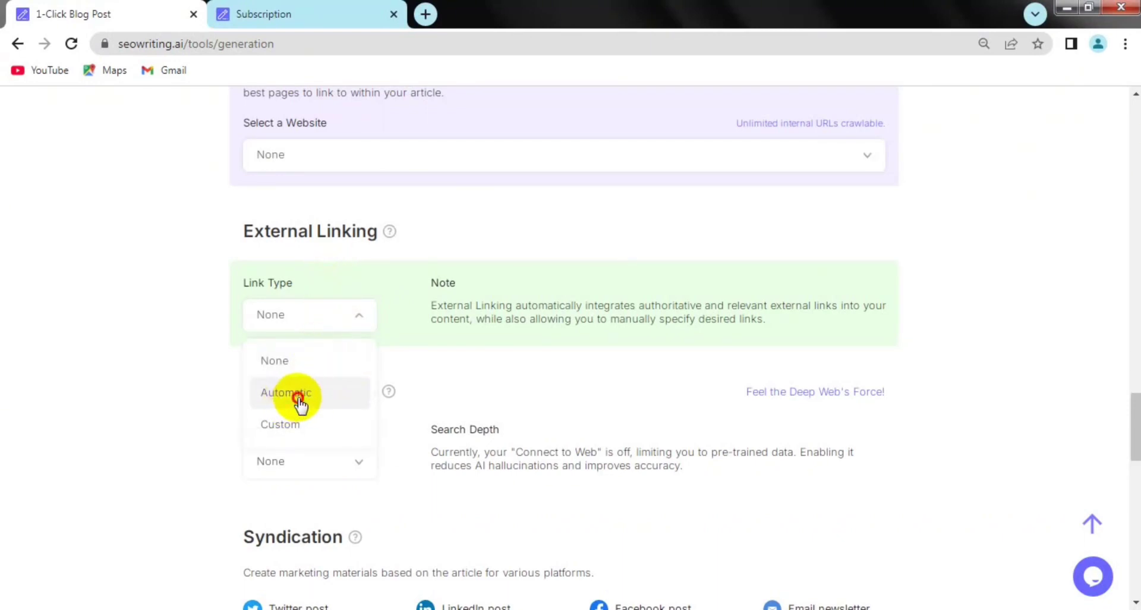
click(298, 399)
scroll(382, 339, down, 1)
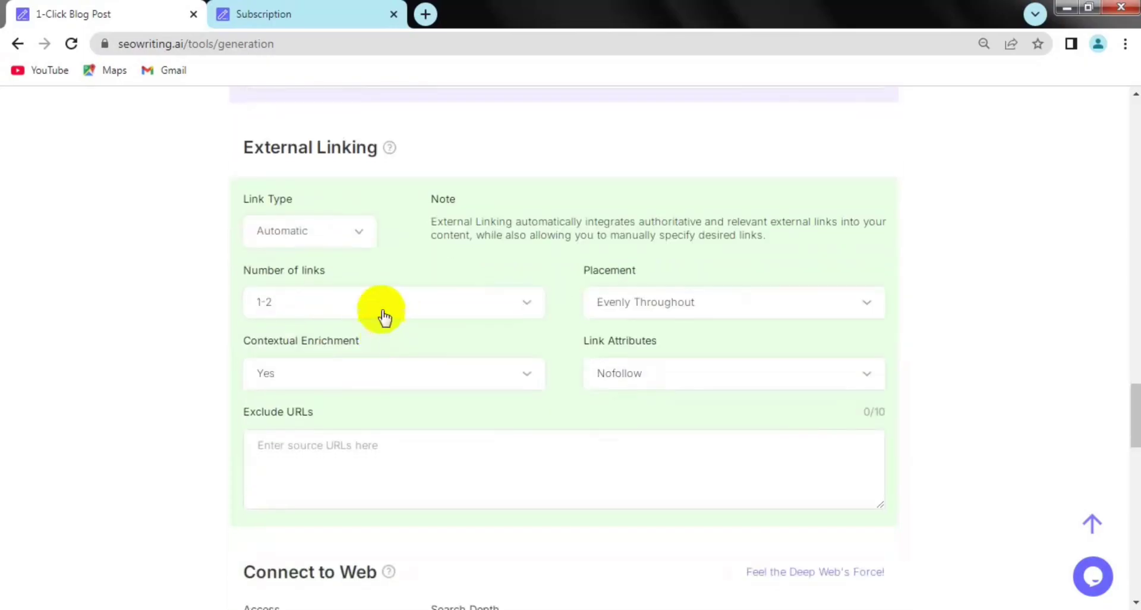
click(354, 302)
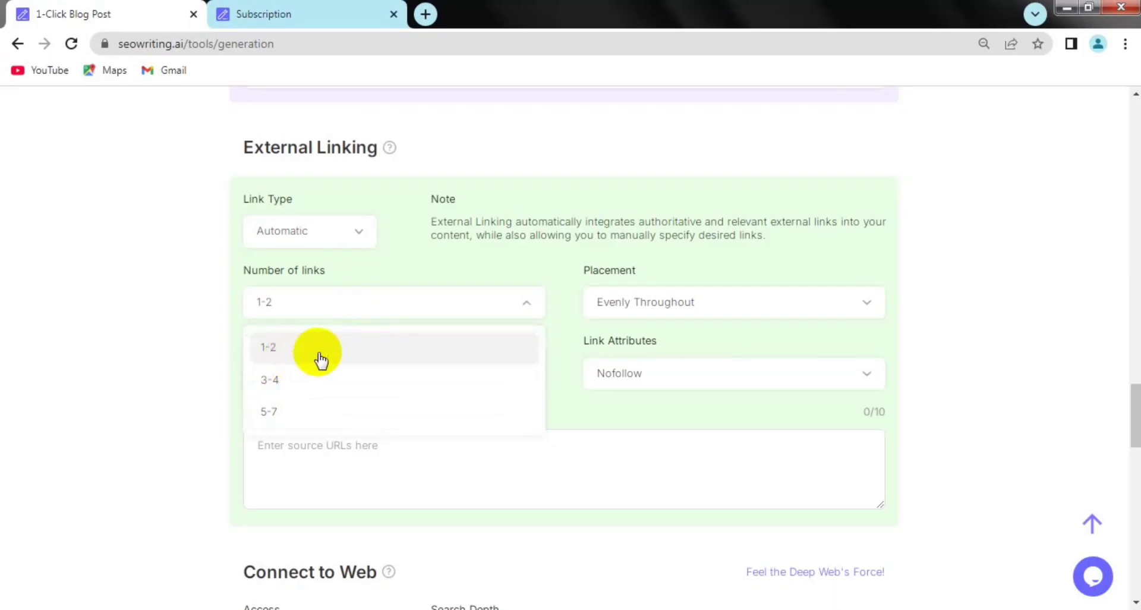
click(304, 384)
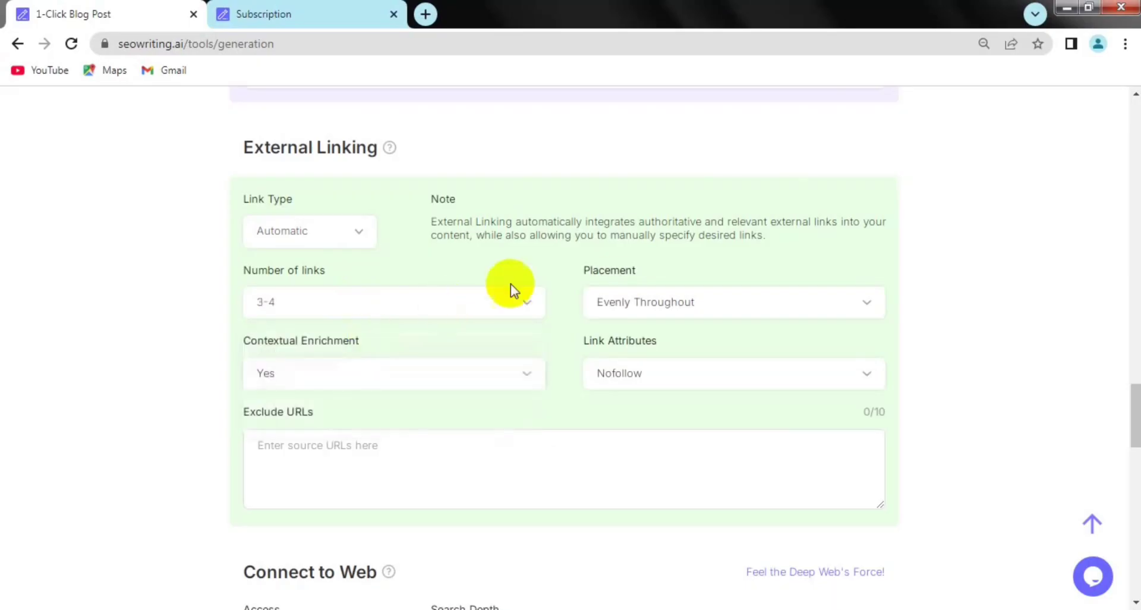
click(684, 303)
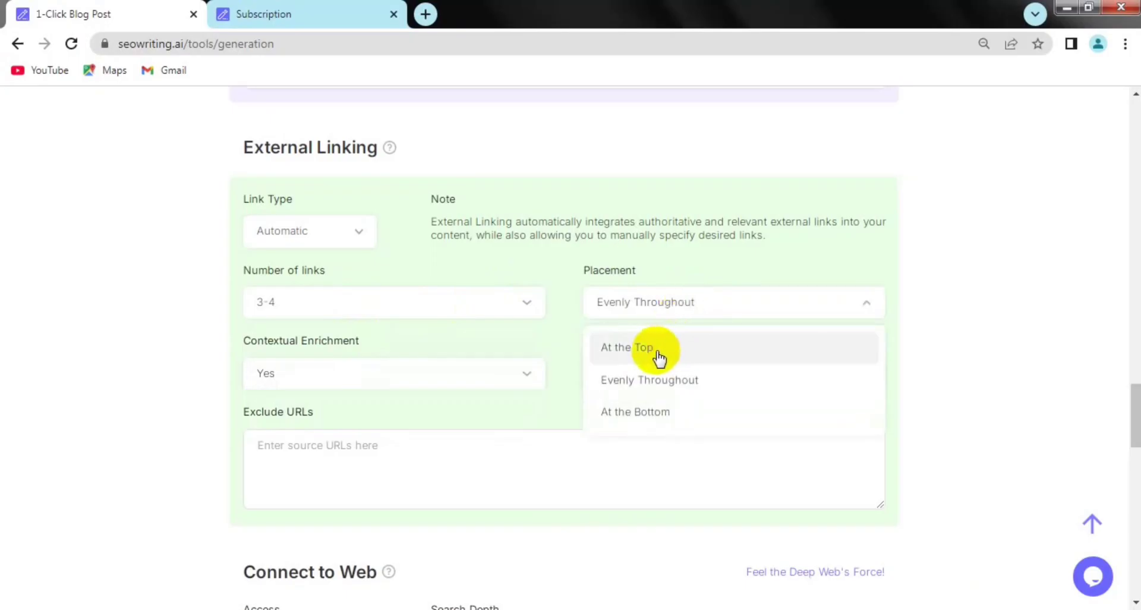
click(647, 416)
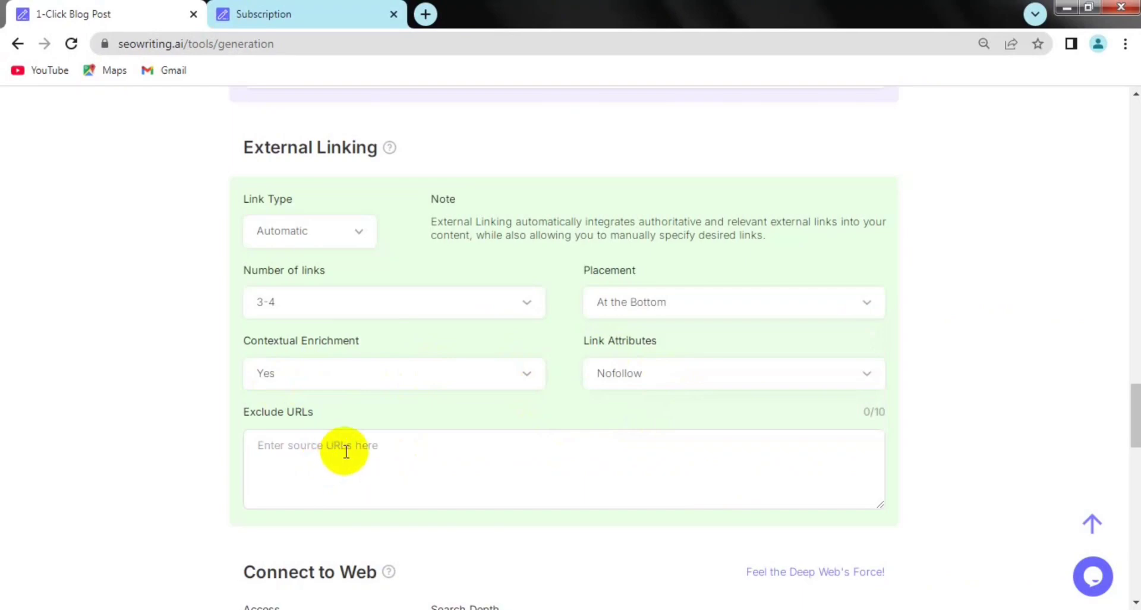
Step: Enable web access for the article by setting Connect to Web's Access to Yes
scroll(346, 452, down, 1)
scroll(346, 458, down, 1)
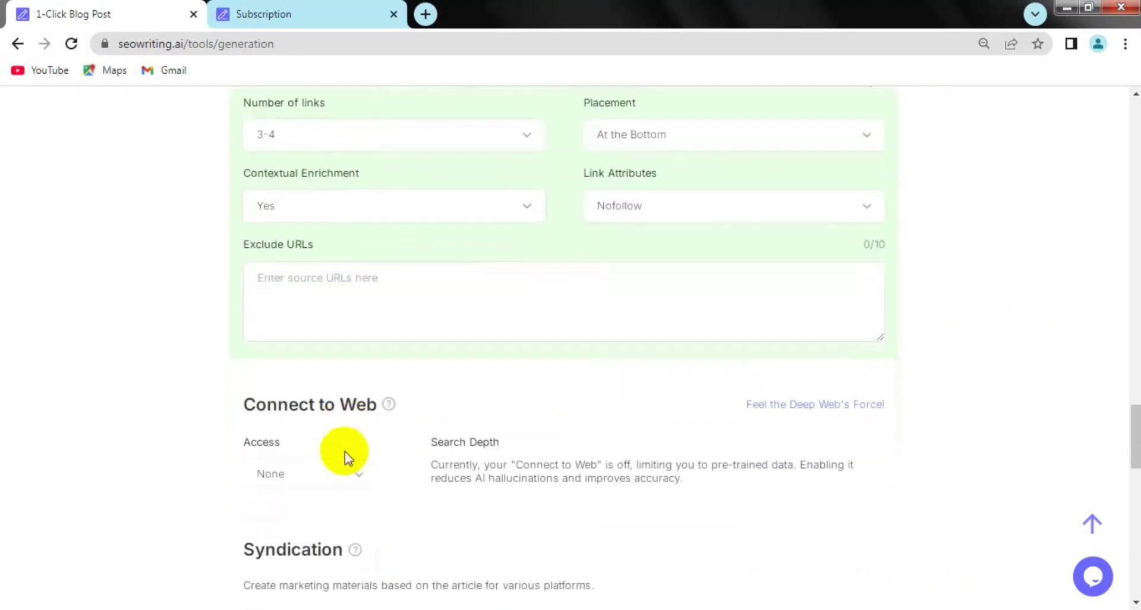
scroll(353, 443, down, 1)
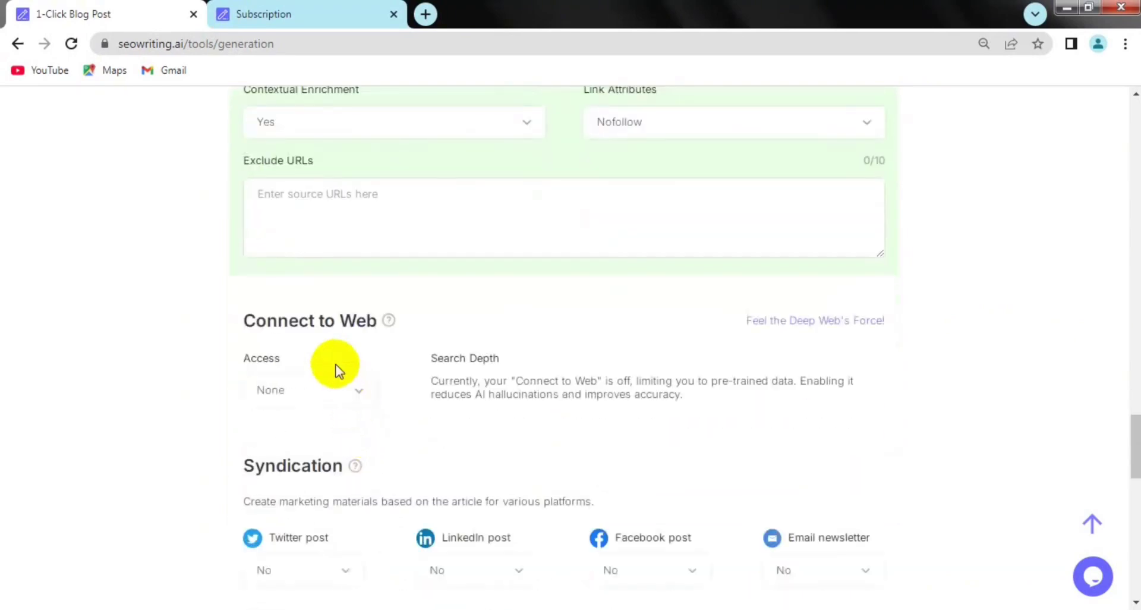
scroll(334, 367, down, 1)
scroll(338, 356, down, 1)
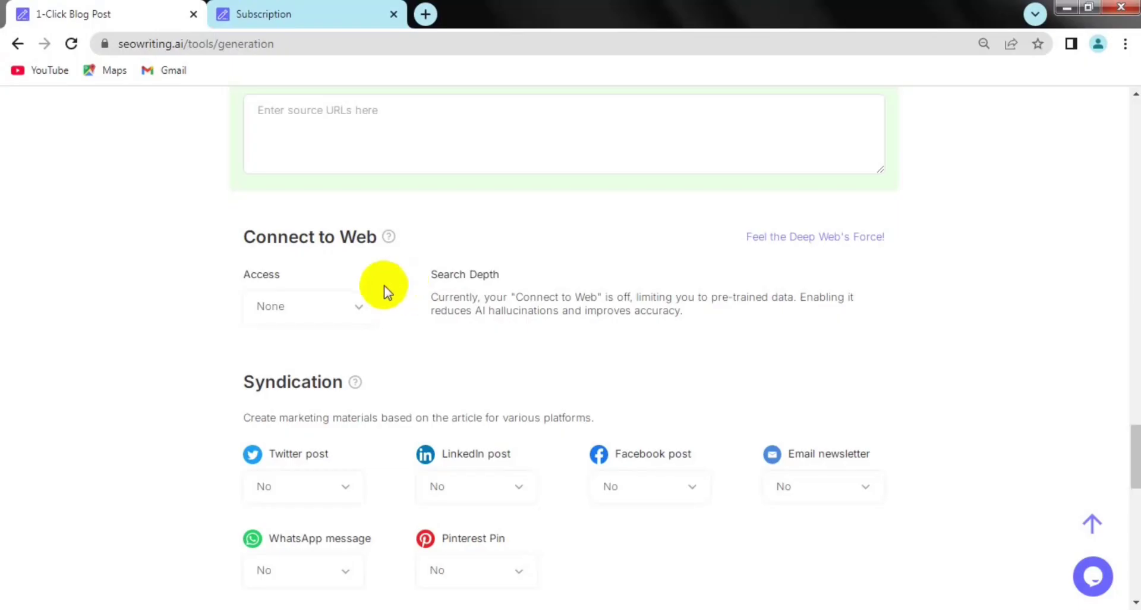
click(334, 315)
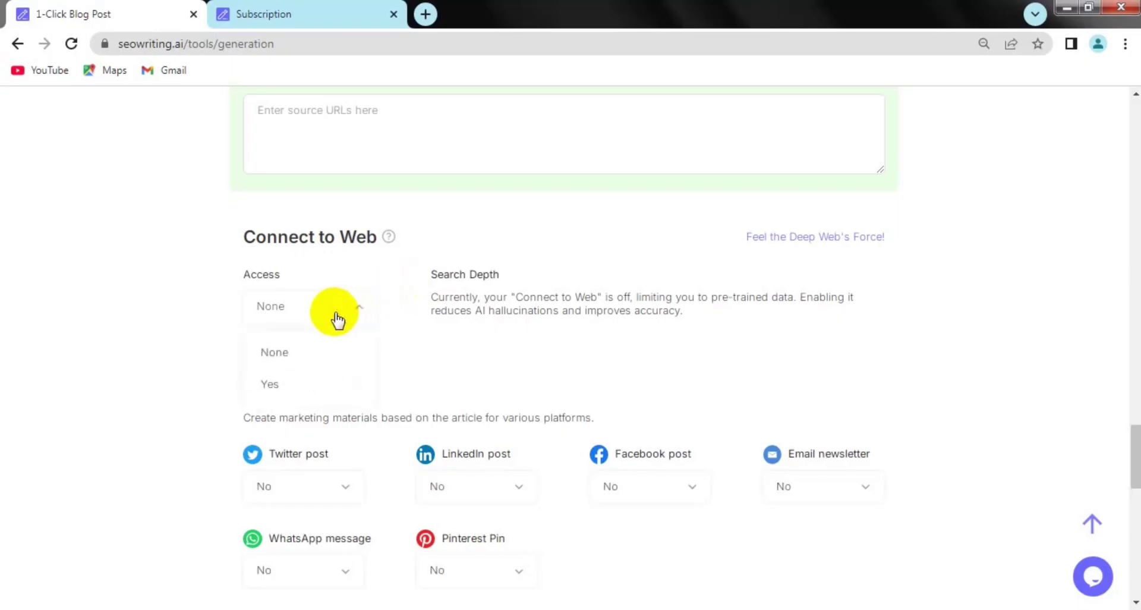
click(300, 383)
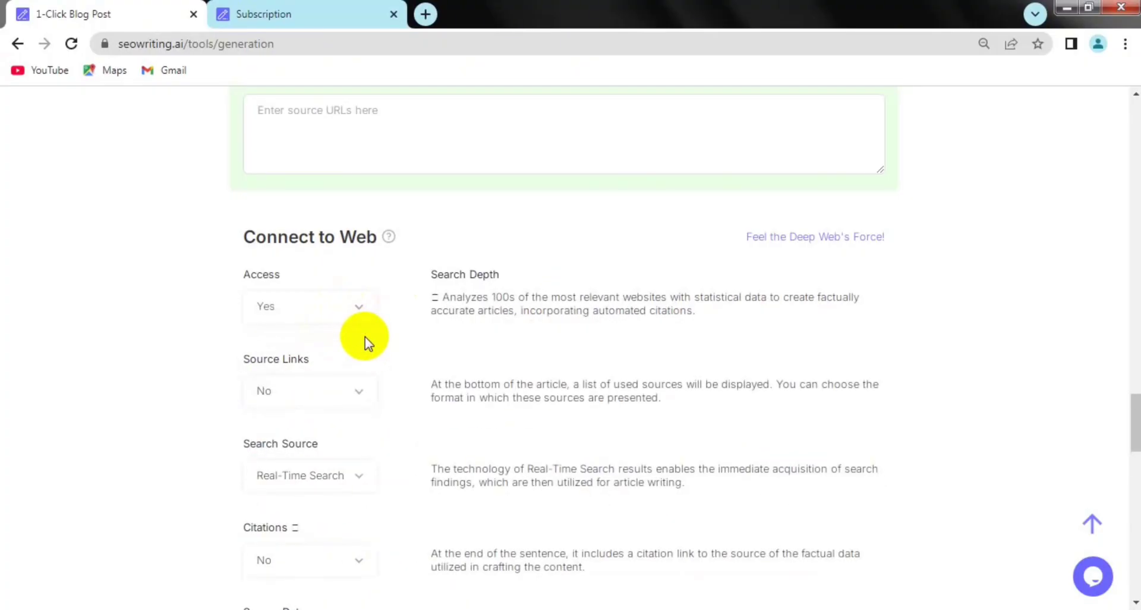
Step: Set the Source Links format to Link Name in the Connect to Web settings
scroll(365, 337, down, 1)
scroll(357, 279, down, 1)
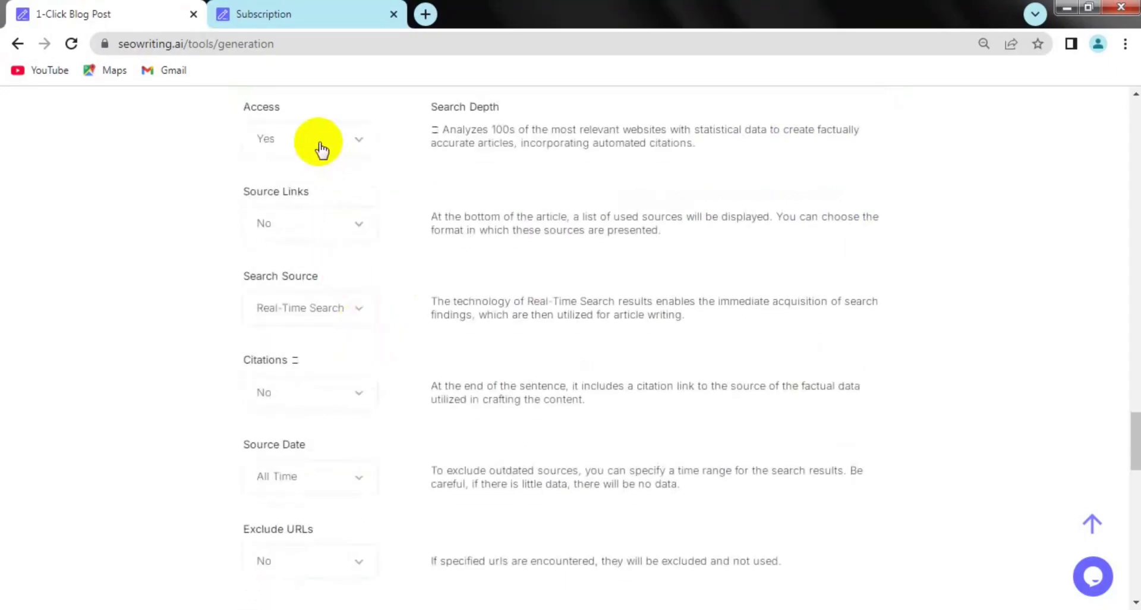
click(295, 229)
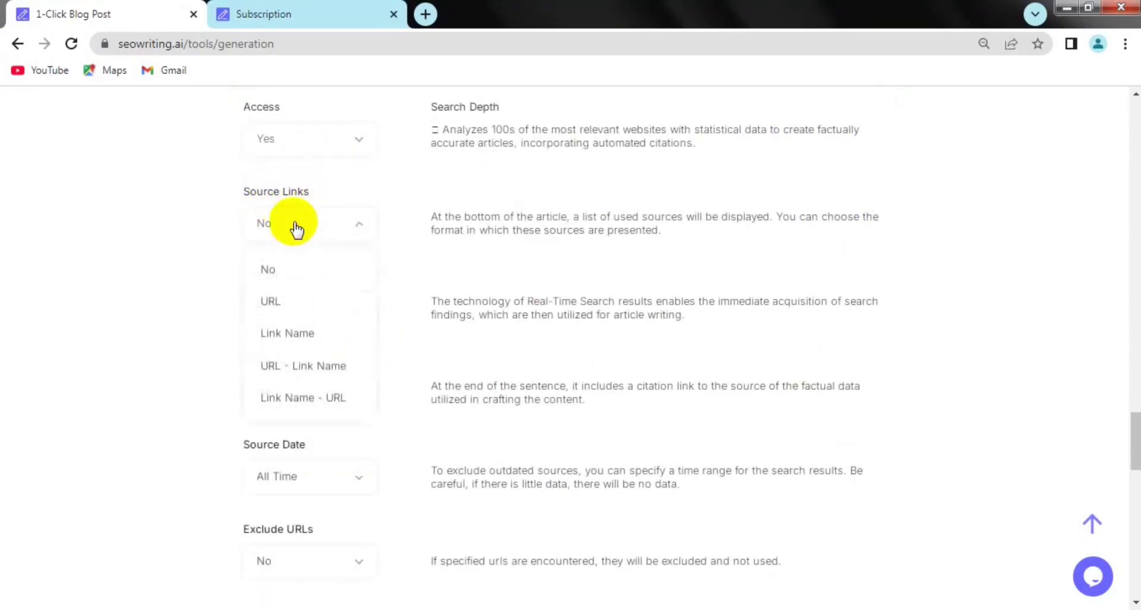
click(296, 333)
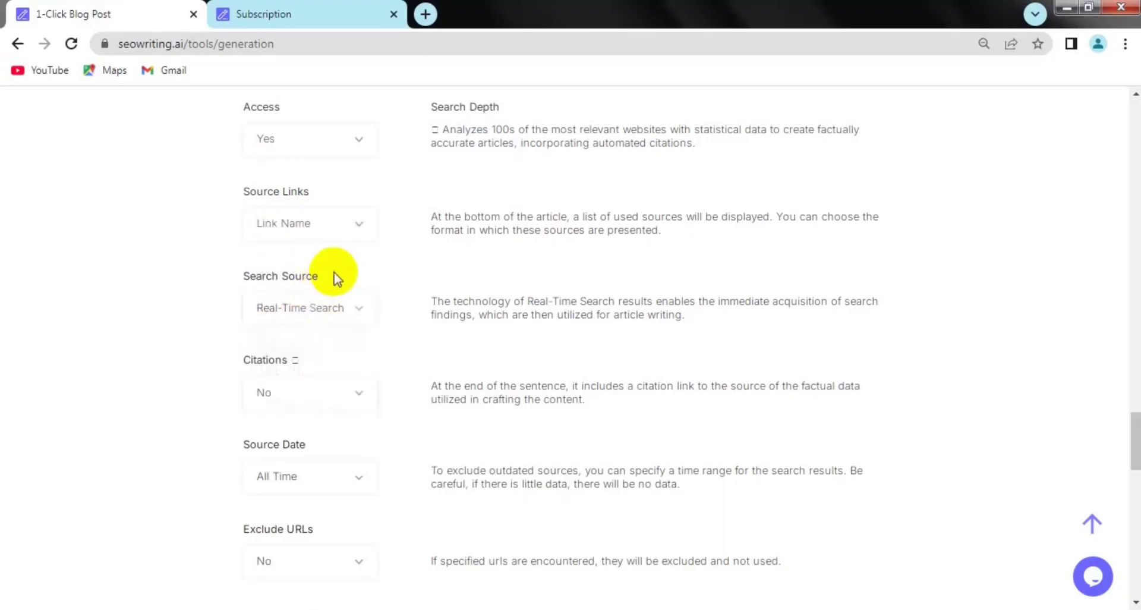
Step: Enable the Facebook post in the Syndication section by setting it to Yes
scroll(331, 275, down, 1)
scroll(310, 271, down, 1)
scroll(309, 274, down, 4)
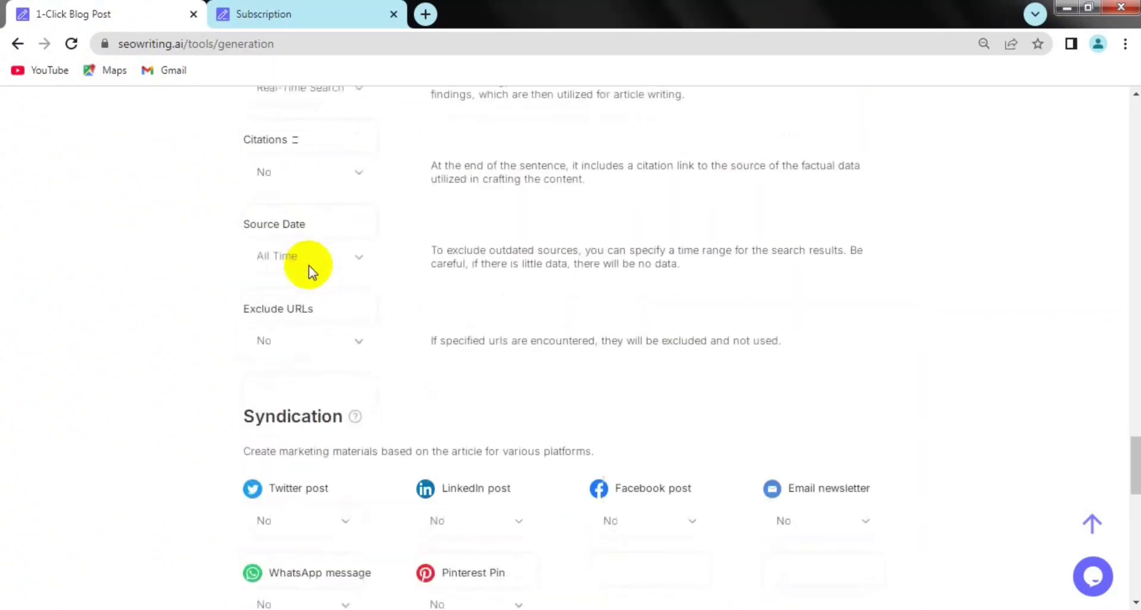
scroll(324, 275, down, 1)
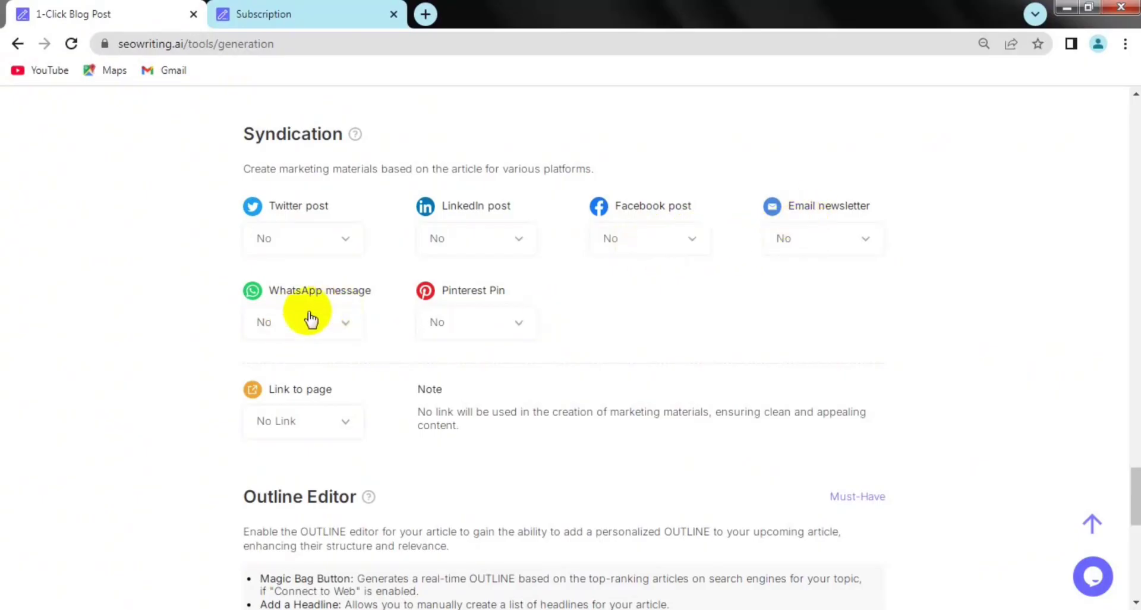
click(644, 246)
click(631, 313)
Step: Enable the Outline editor and generate the article's outline with Magic bag
scroll(605, 330, down, 2)
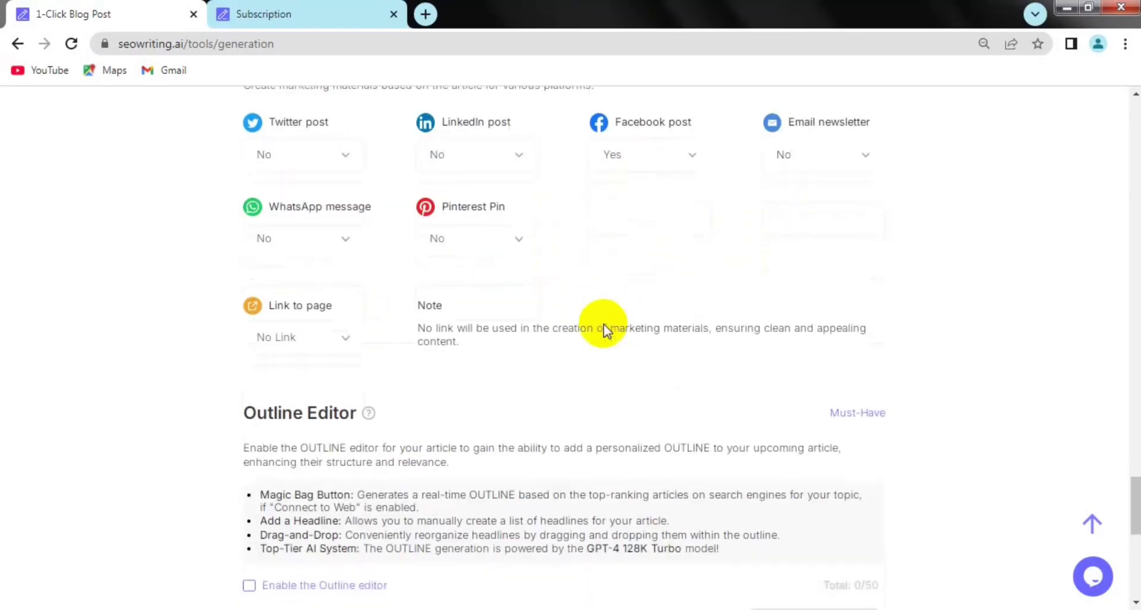
scroll(604, 329, down, 1)
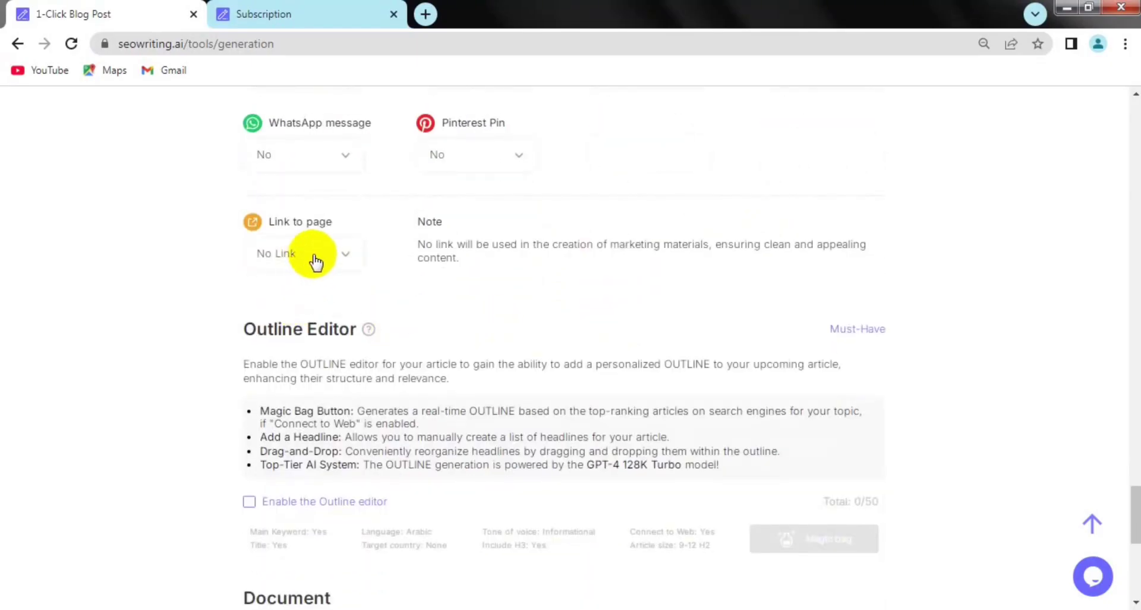
scroll(333, 280, down, 1)
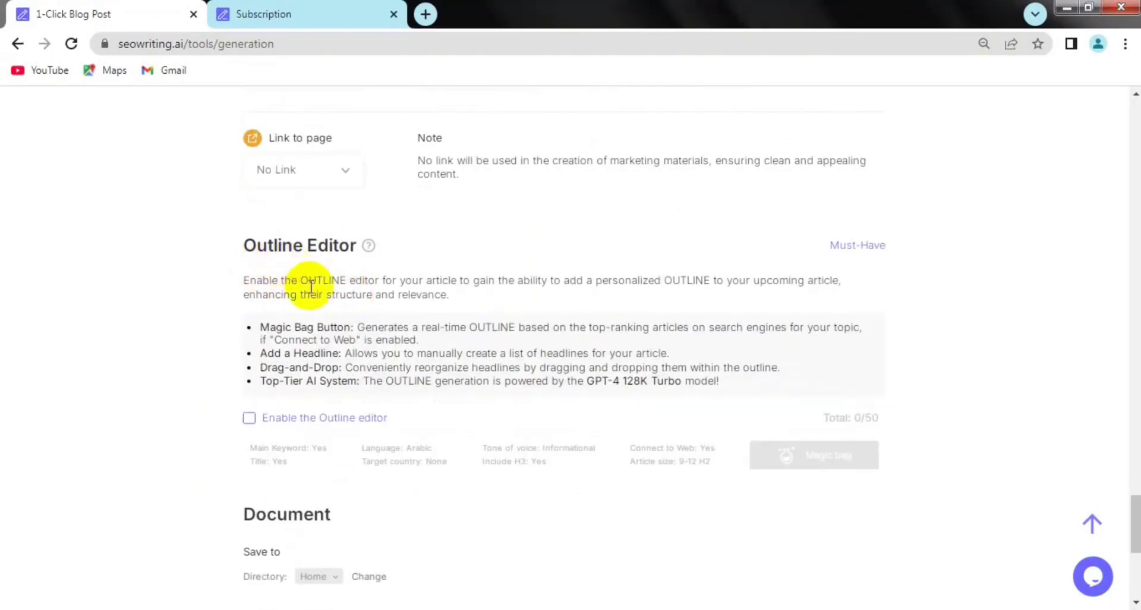
scroll(306, 297, down, 1)
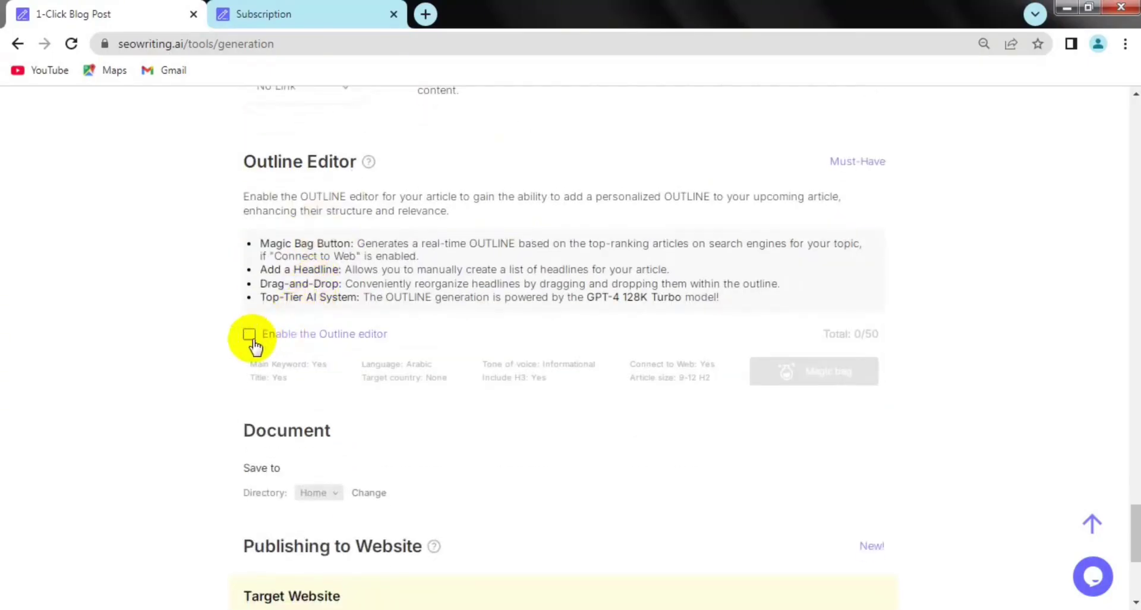
click(249, 336)
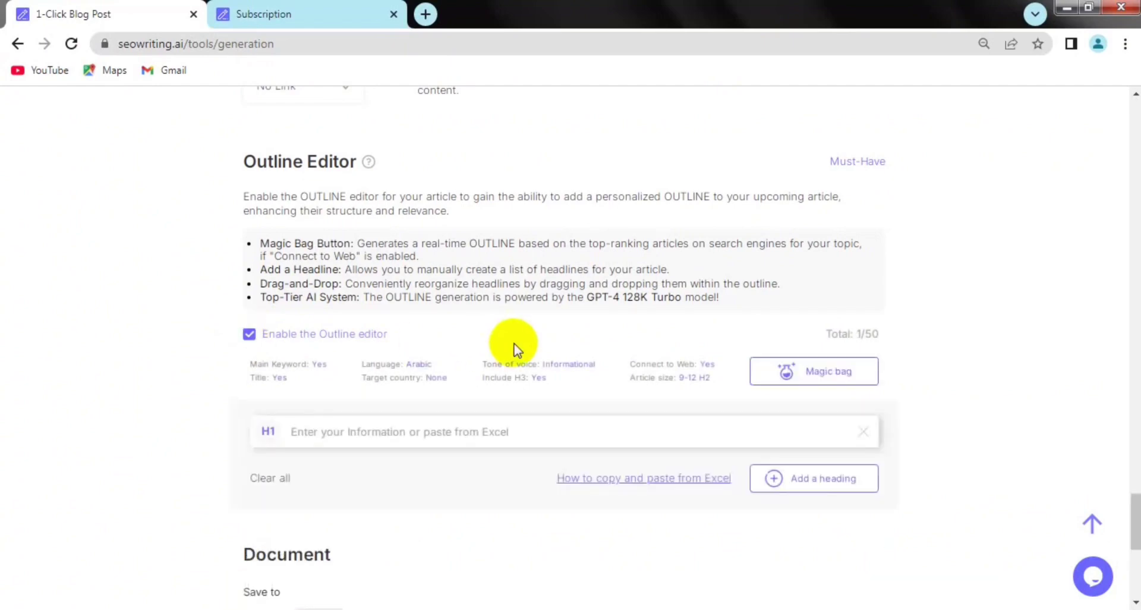
scroll(523, 347, down, 1)
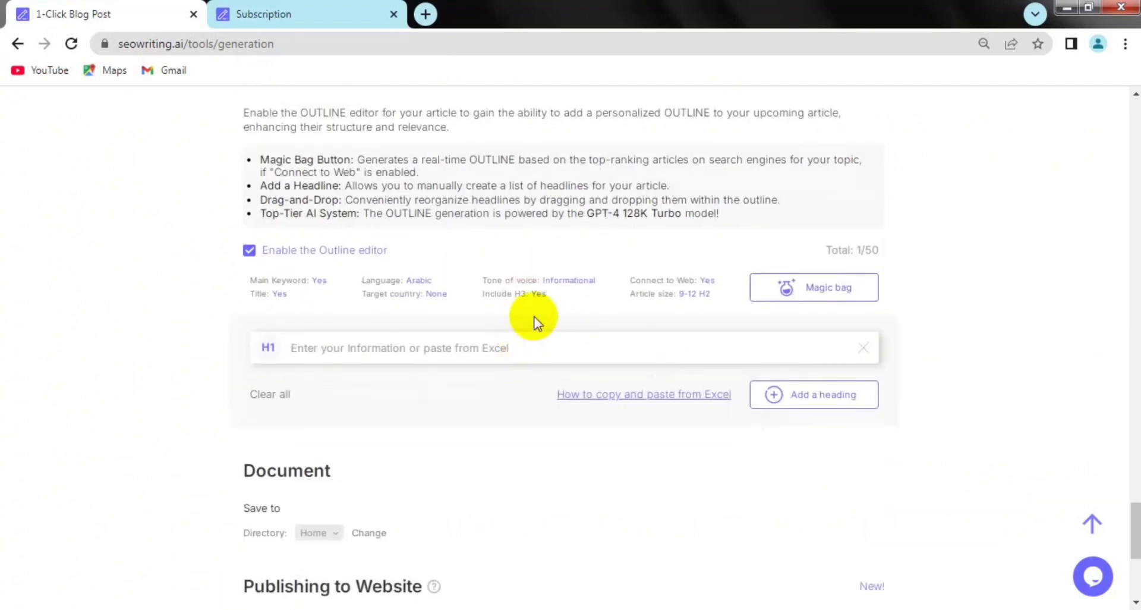
click(818, 297)
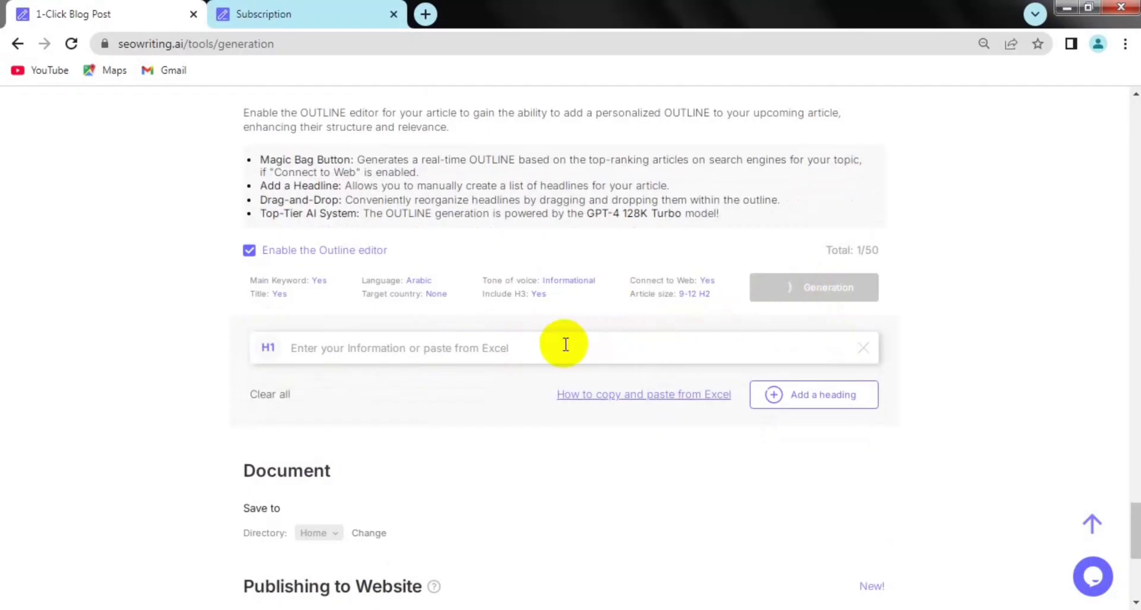
Step: Review the H1, H2 and H3 headings of the generated Arabic outline, continuing to the document and publishing settings
scroll(612, 333, down, 1)
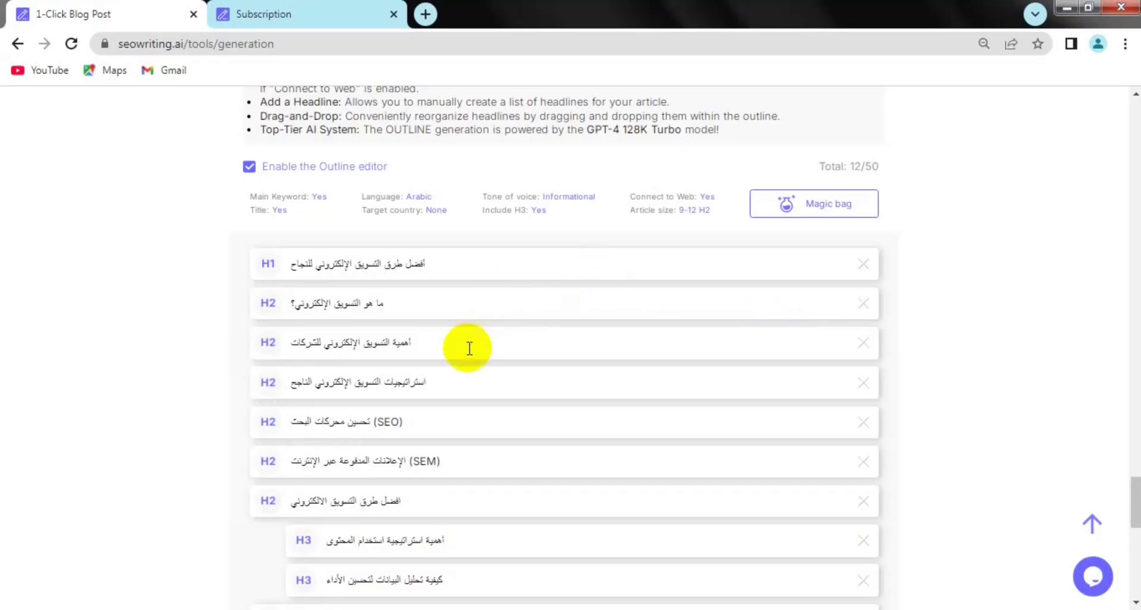
scroll(464, 339, down, 1)
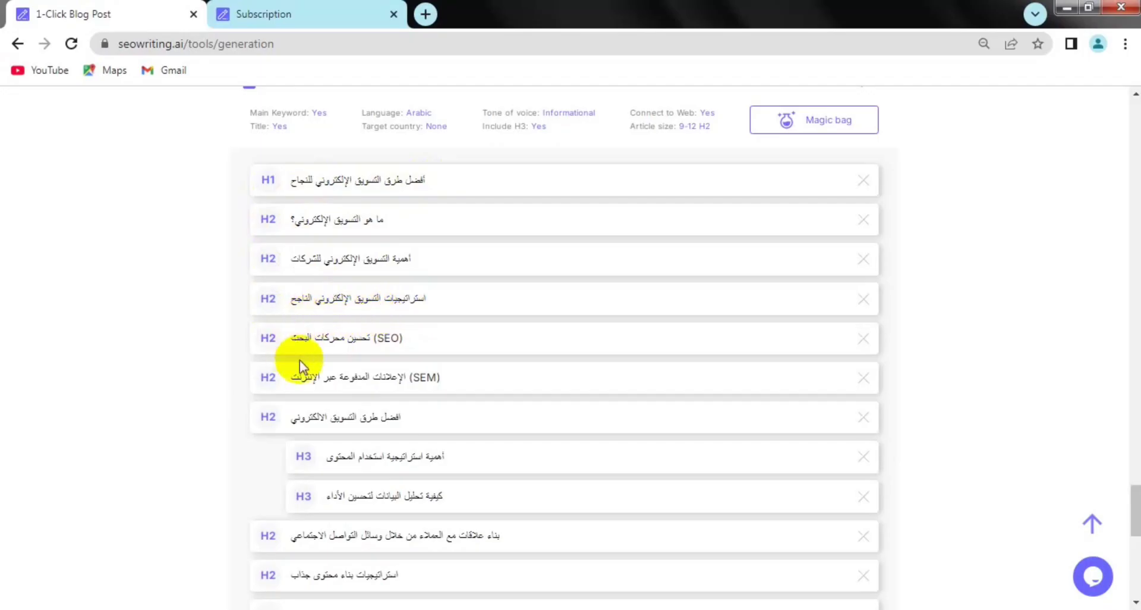
scroll(315, 319, down, 2)
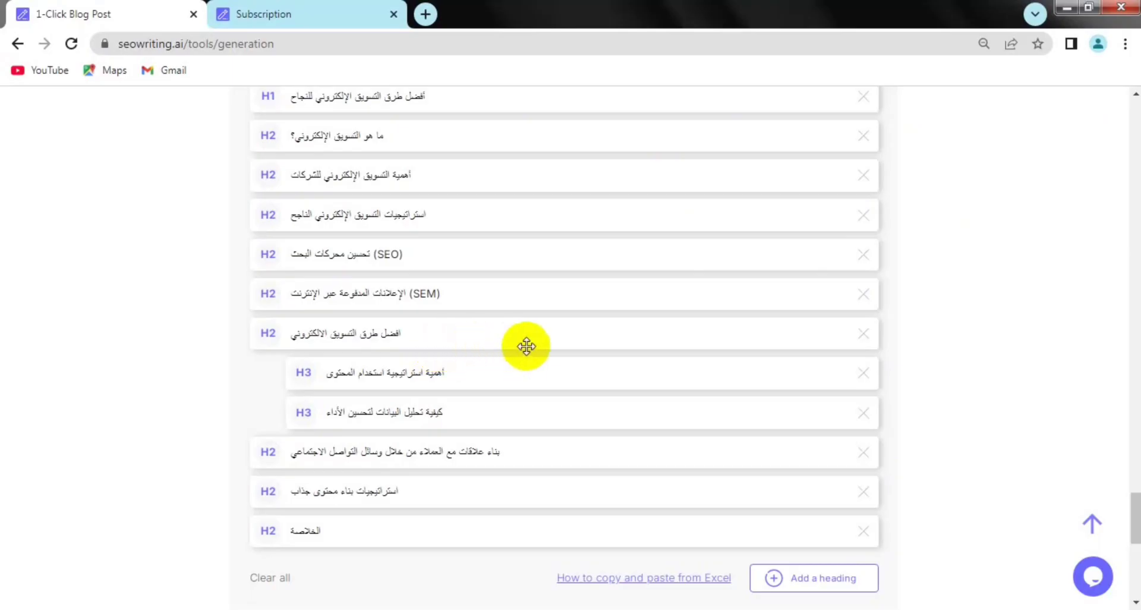
scroll(532, 341, down, 3)
scroll(775, 333, down, 6)
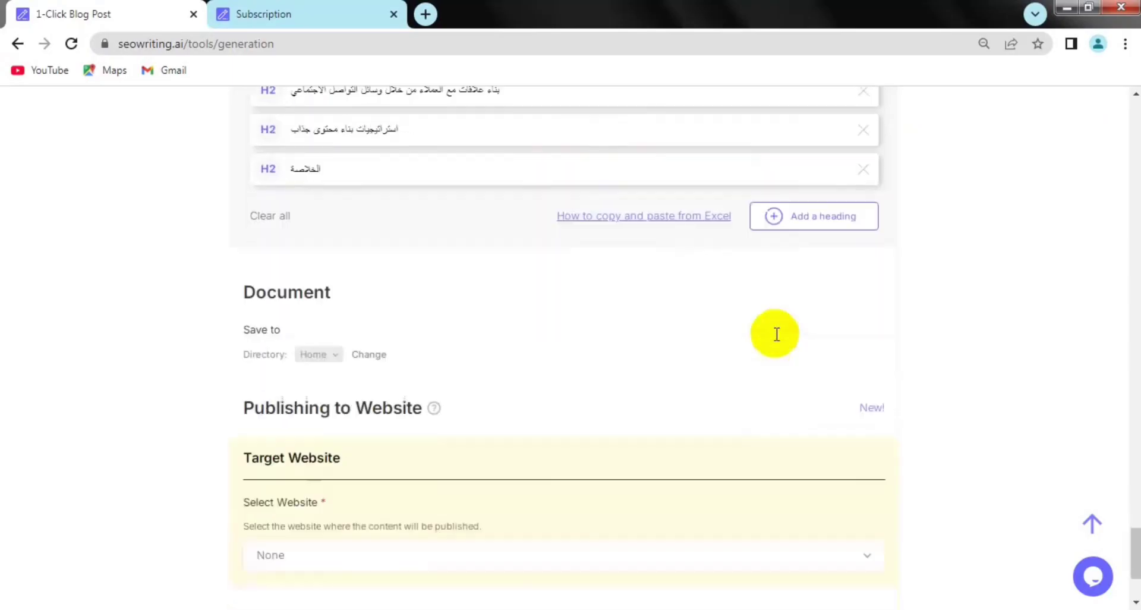
Step: Run the 1-Click Blog Post generation with the configured settings and open the finished article from the Builder list
scroll(766, 339, down, 1)
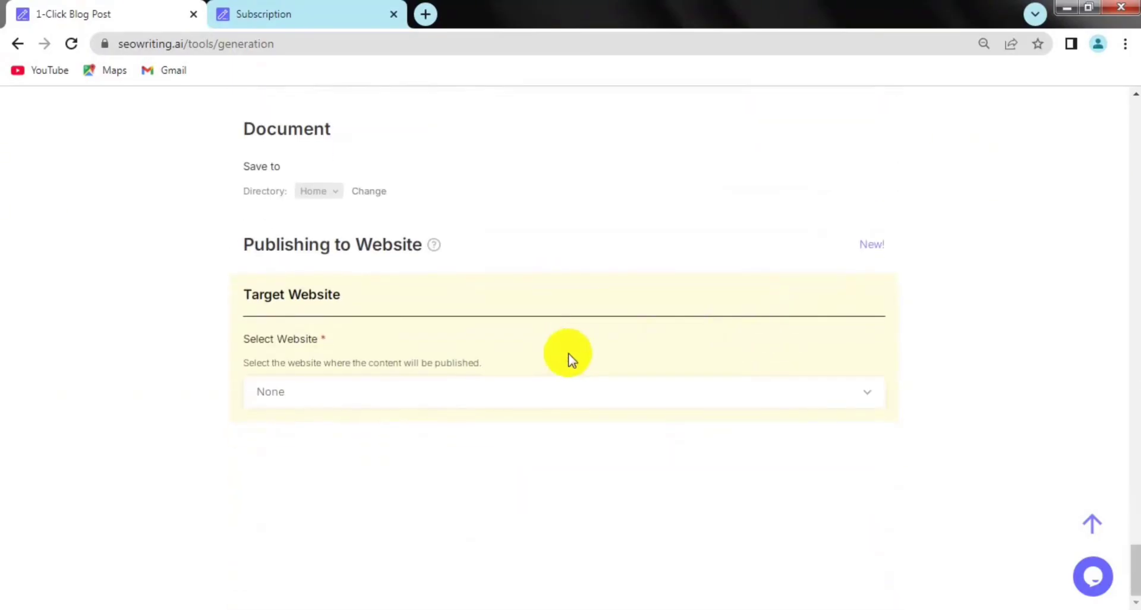
click(1093, 524)
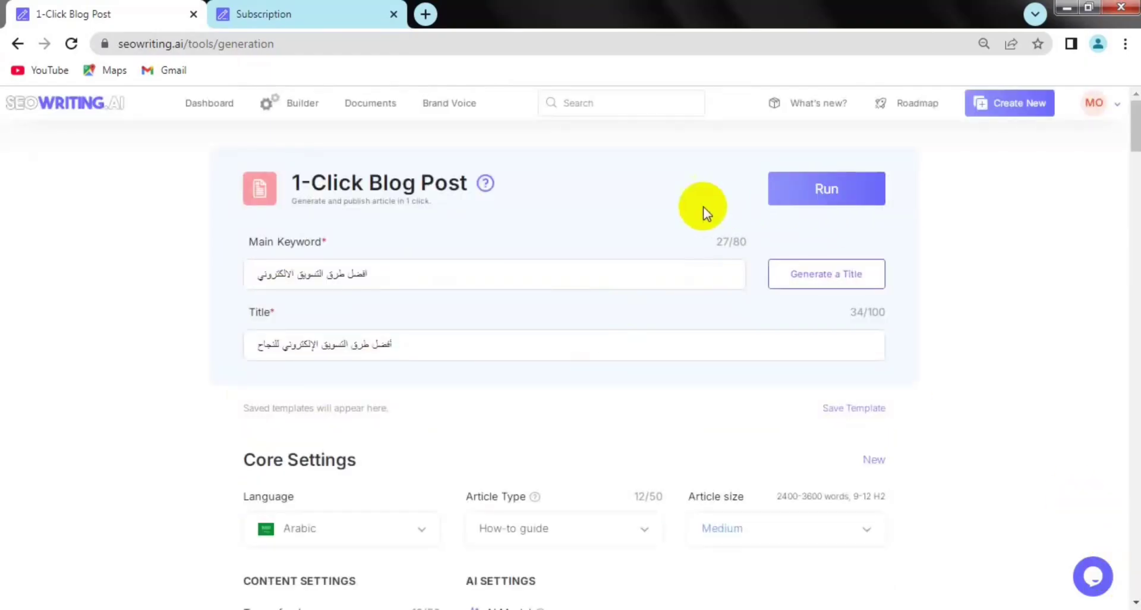
click(835, 189)
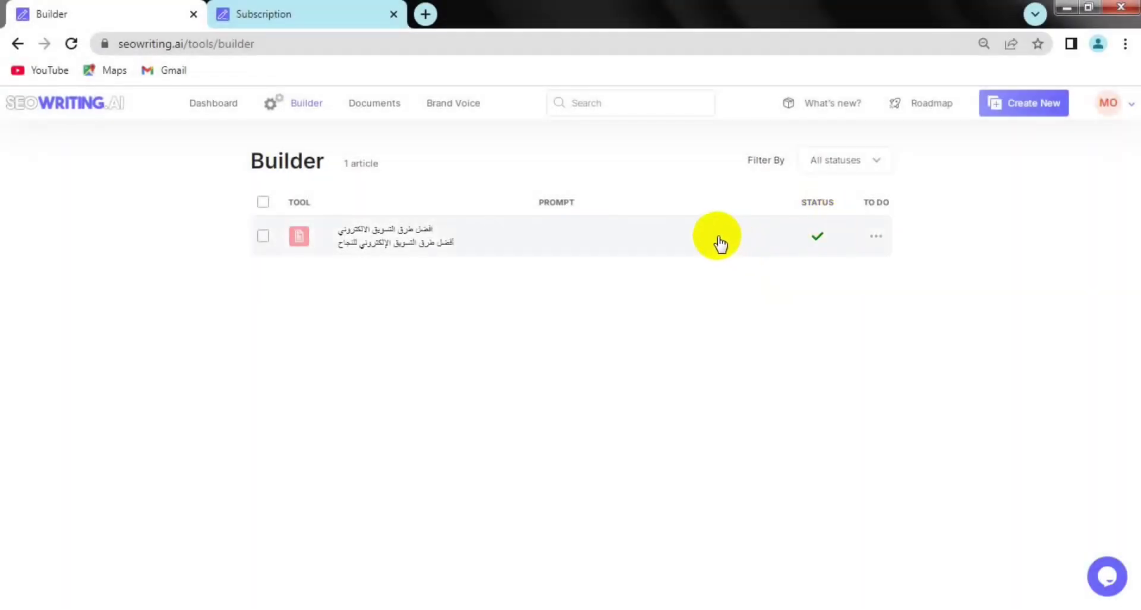
click(706, 244)
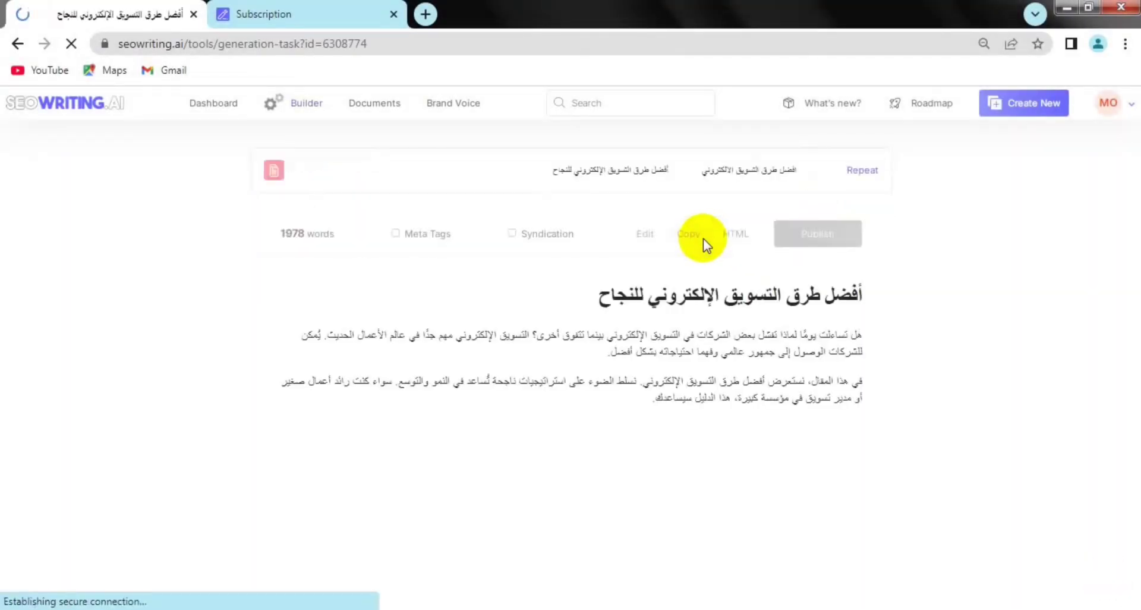
Step: Review the generated article's title, introduction and marketing header image
scroll(722, 356, down, 1)
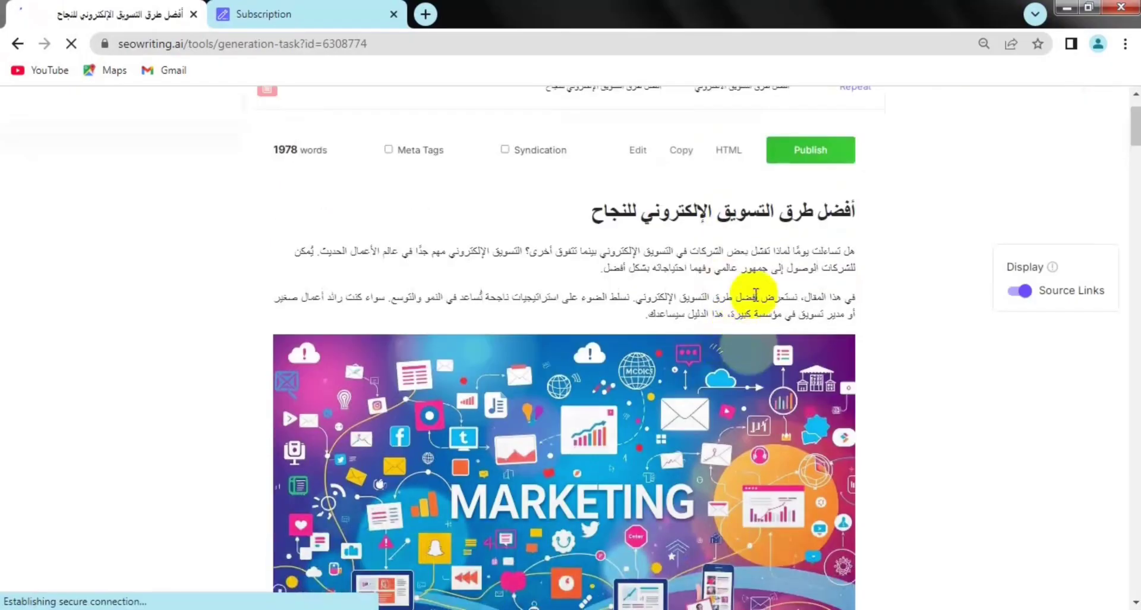
double_click(838, 213)
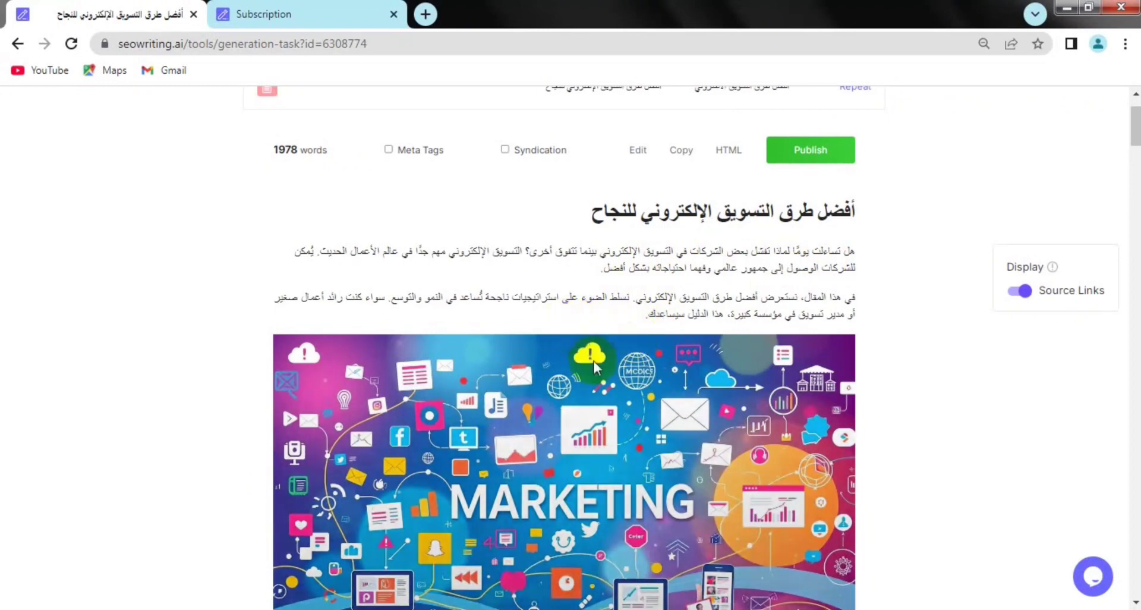
scroll(587, 395, down, 2)
scroll(568, 449, down, 3)
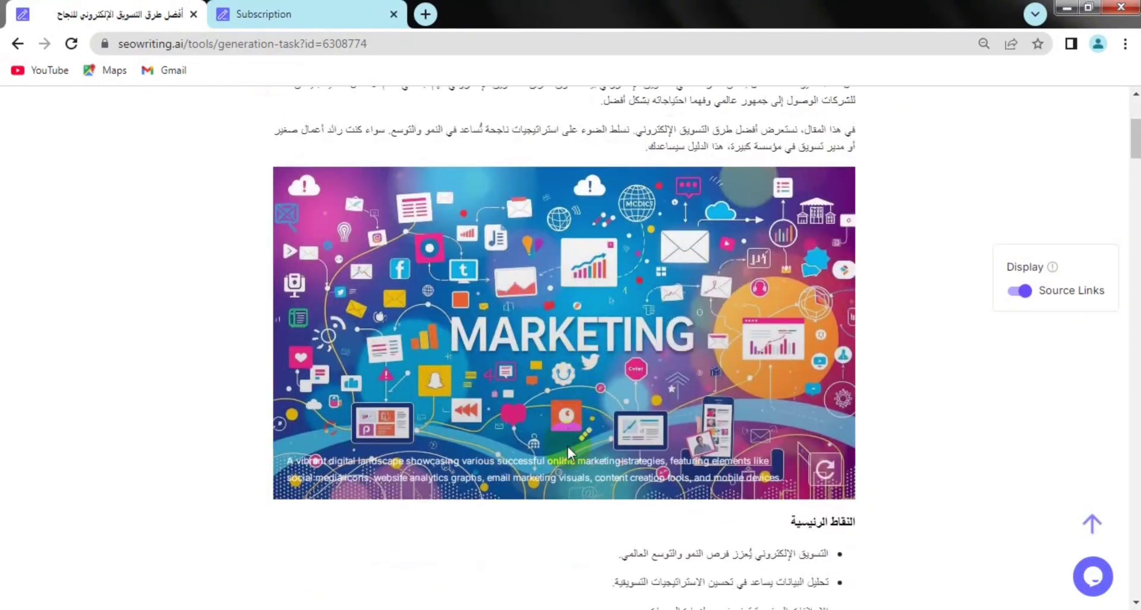
scroll(391, 362, up, 6)
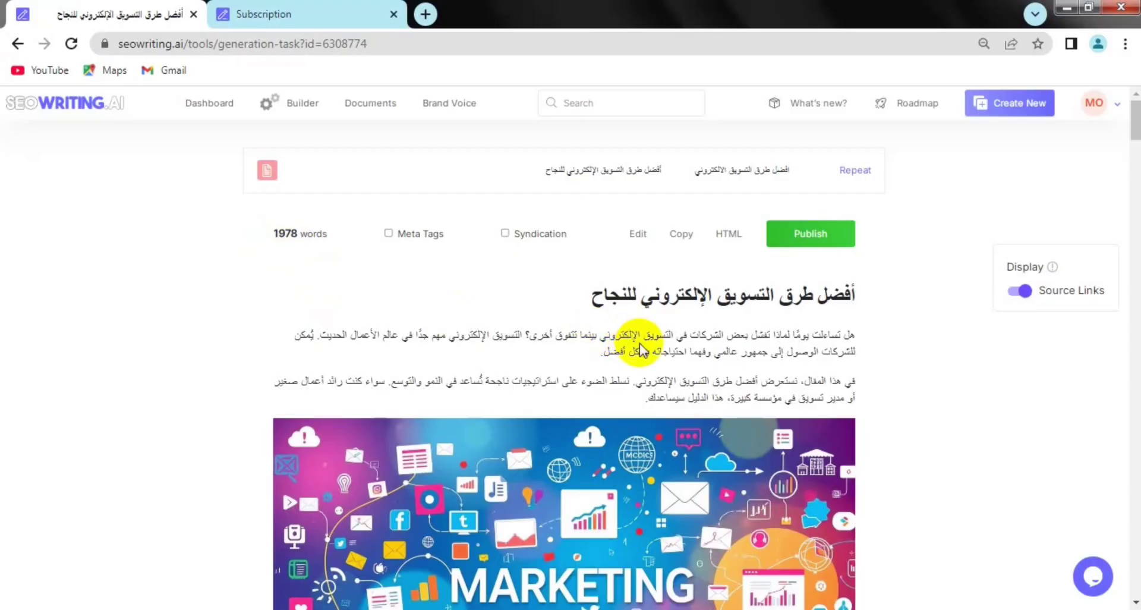
scroll(641, 348, down, 1)
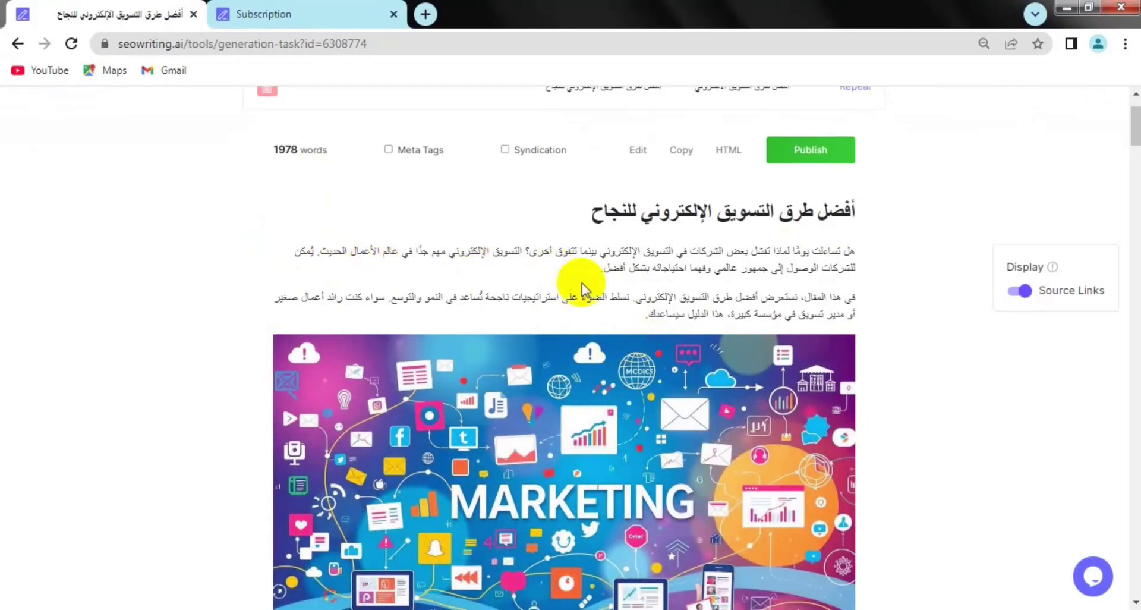
scroll(583, 283, down, 3)
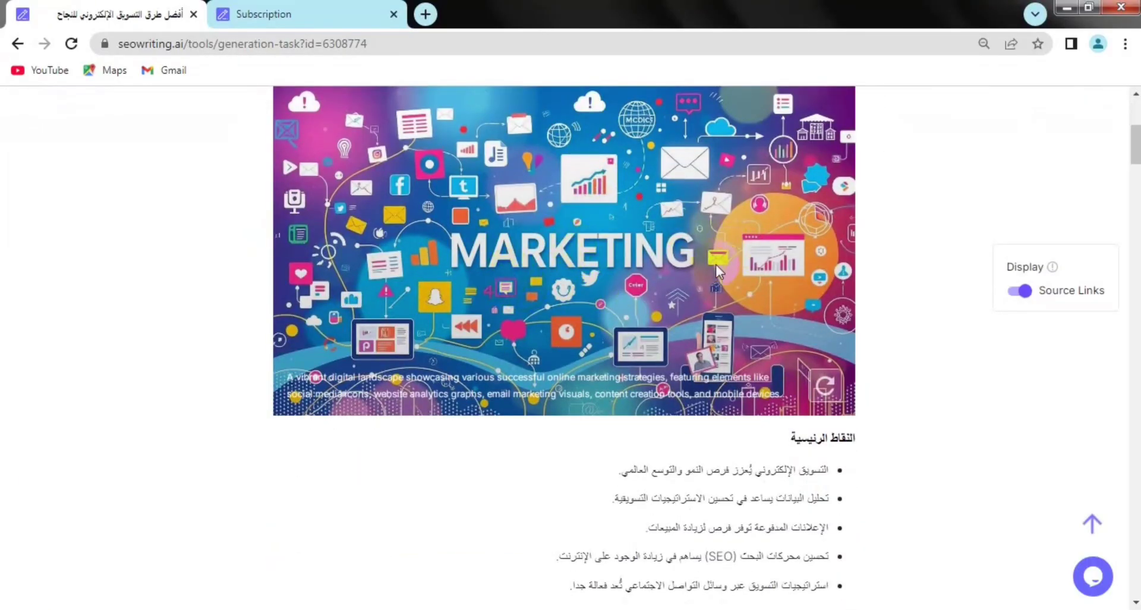
Step: Read through the article's key points, sections, embedded videos, images and tables down to the source links list
scroll(674, 305, down, 2)
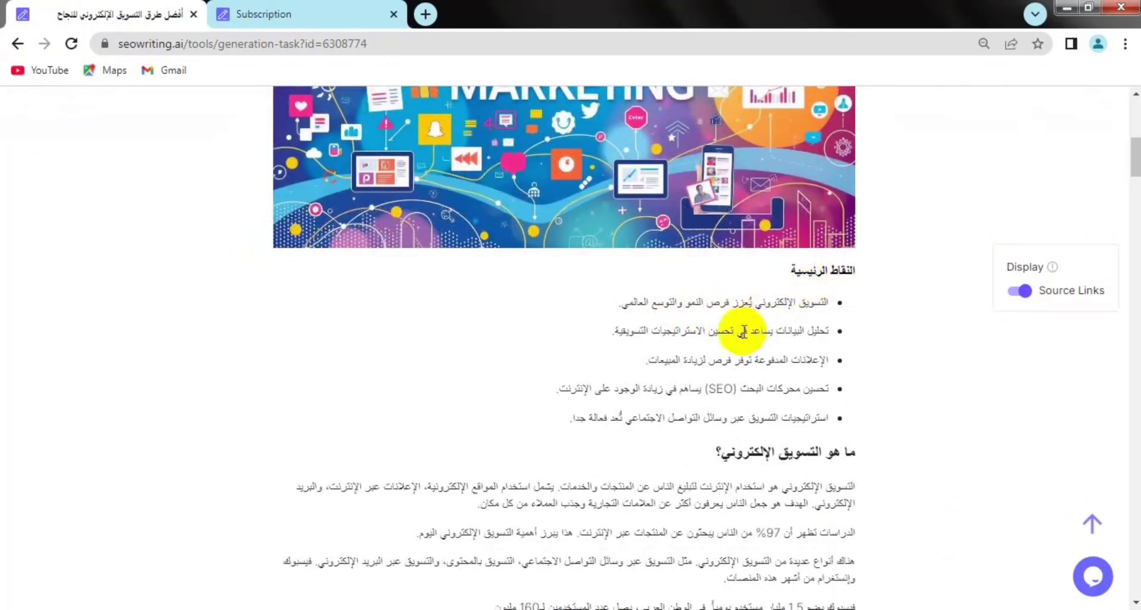
scroll(661, 347, down, 2)
scroll(661, 347, down, 5)
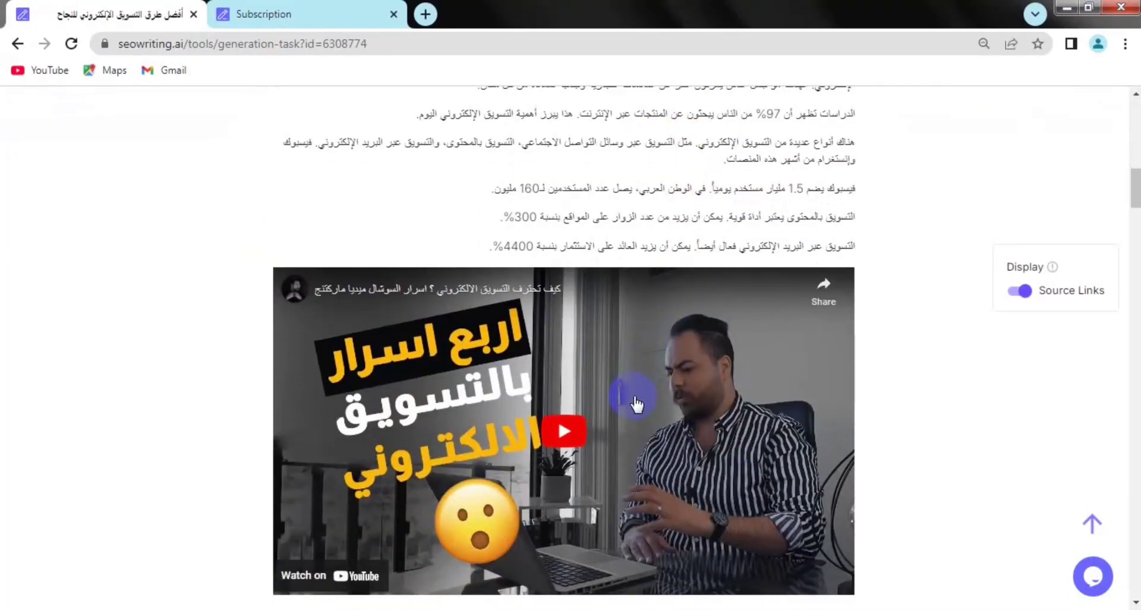
scroll(645, 409, down, 4)
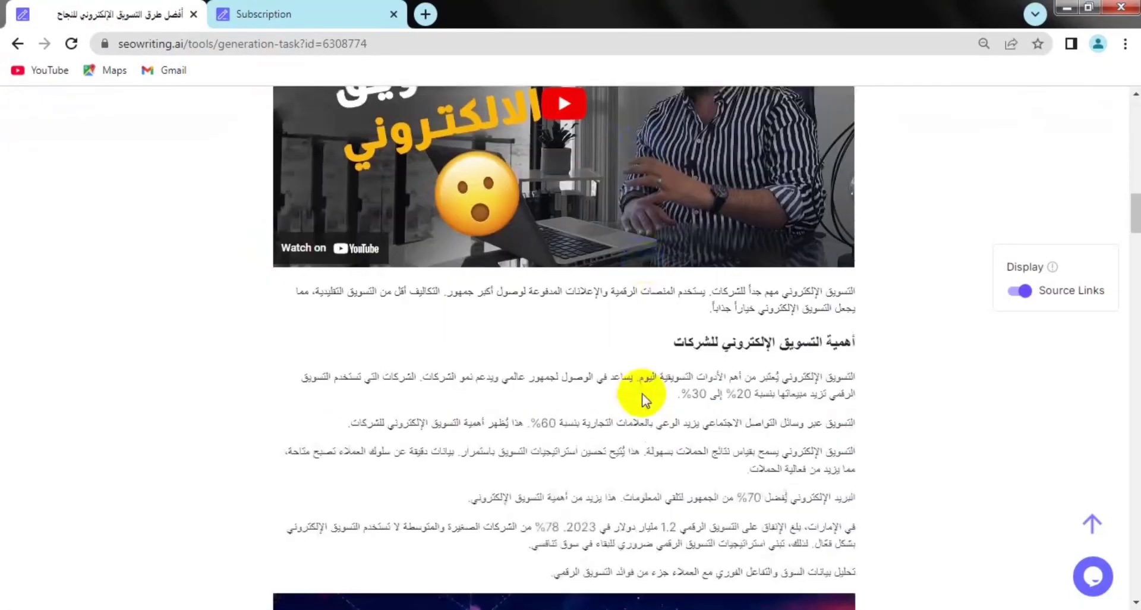
scroll(693, 306, down, 2)
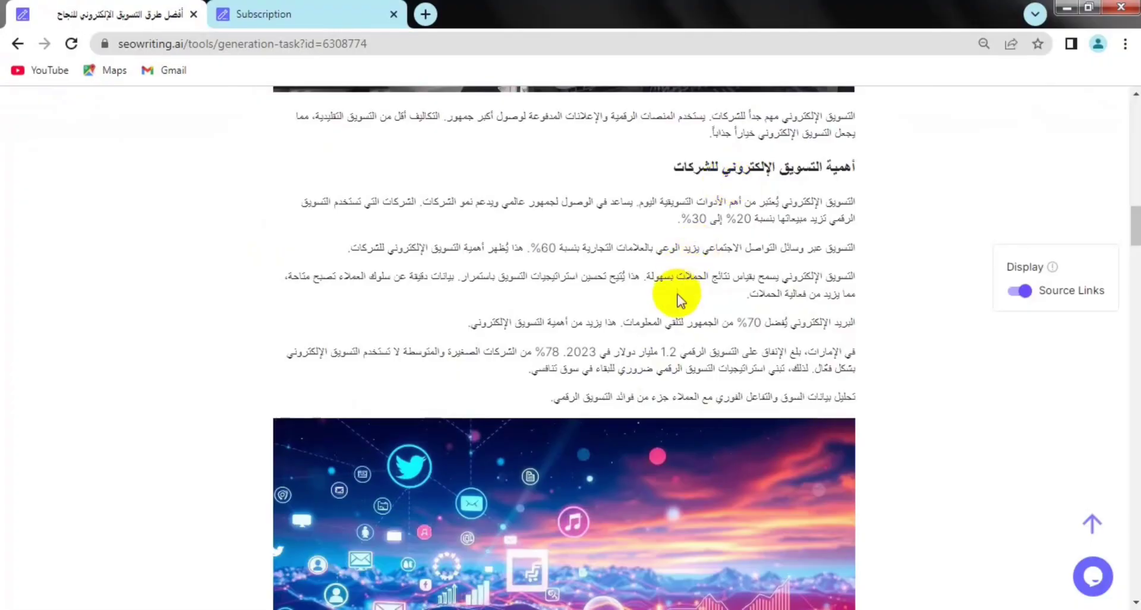
scroll(679, 298, down, 4)
scroll(549, 387, down, 4)
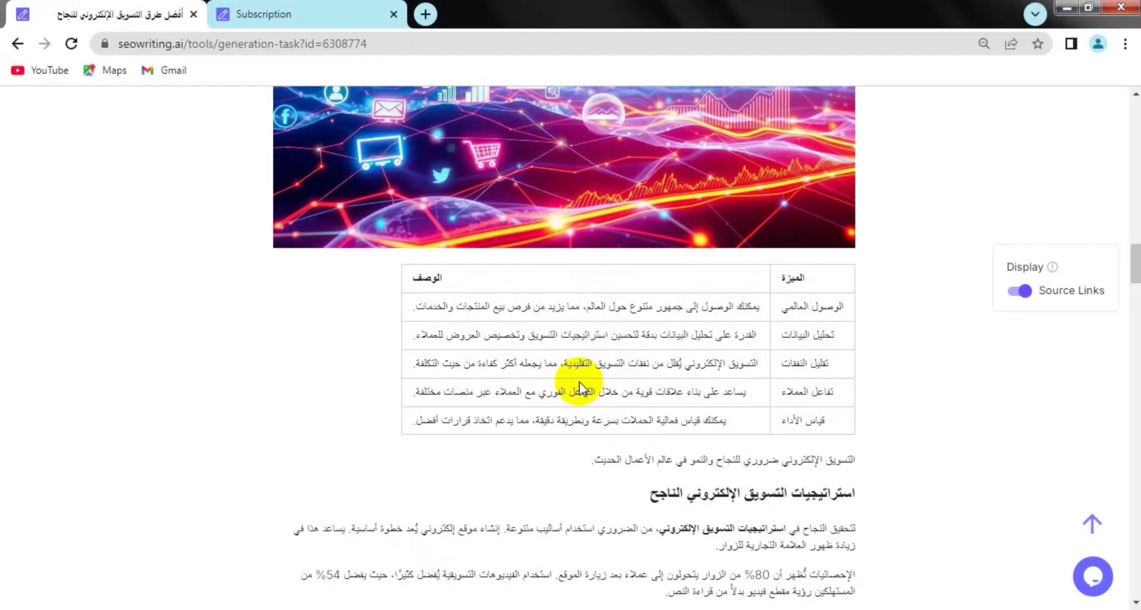
scroll(574, 389, down, 1)
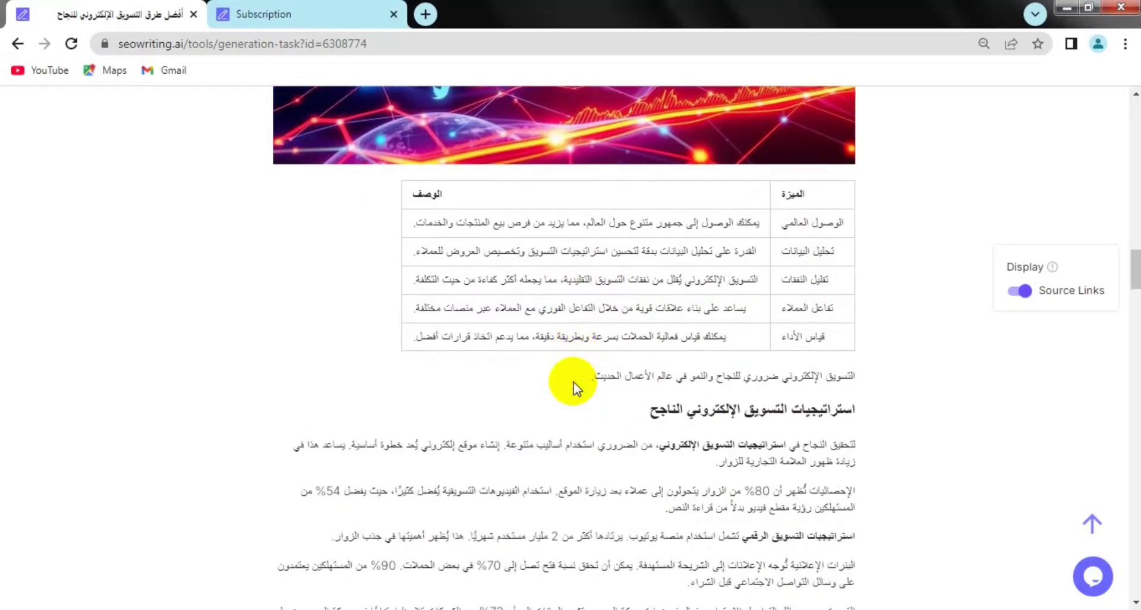
scroll(574, 389, down, 8)
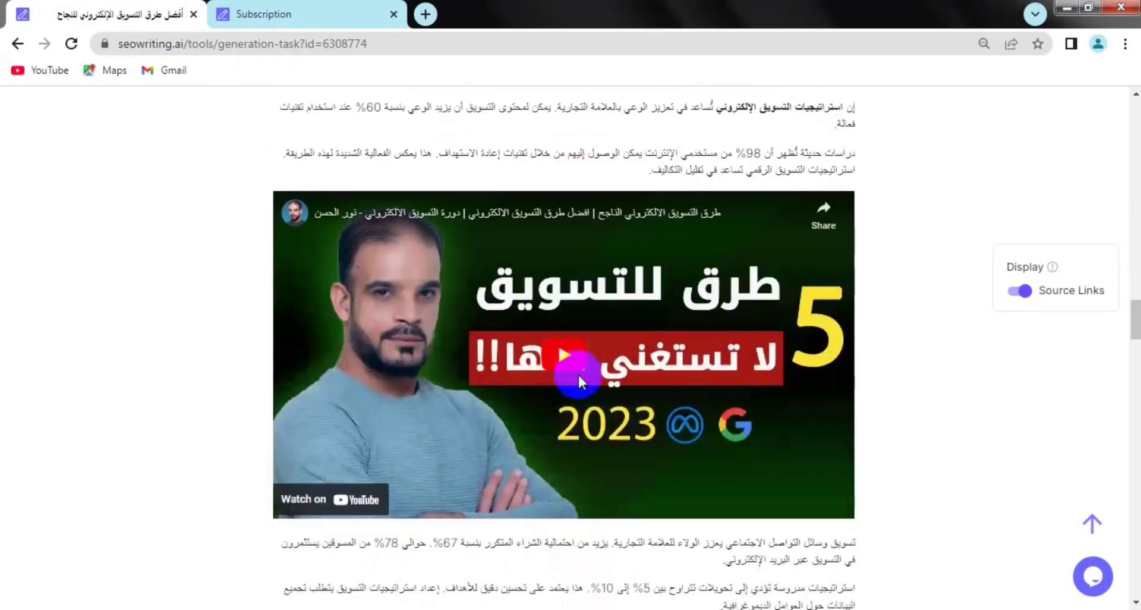
scroll(580, 381, down, 7)
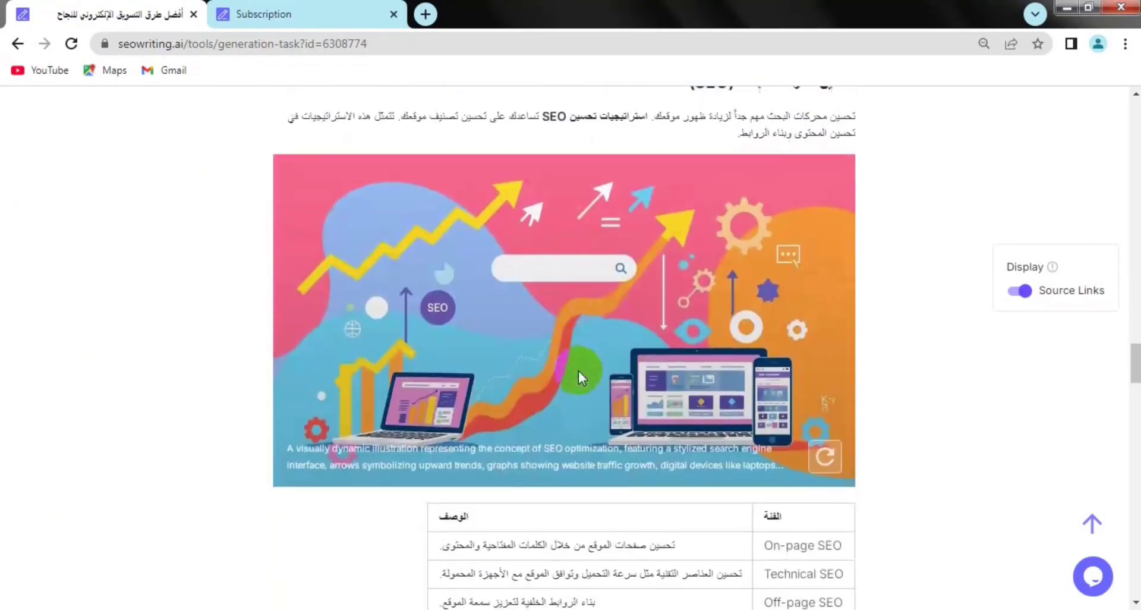
scroll(579, 365, down, 4)
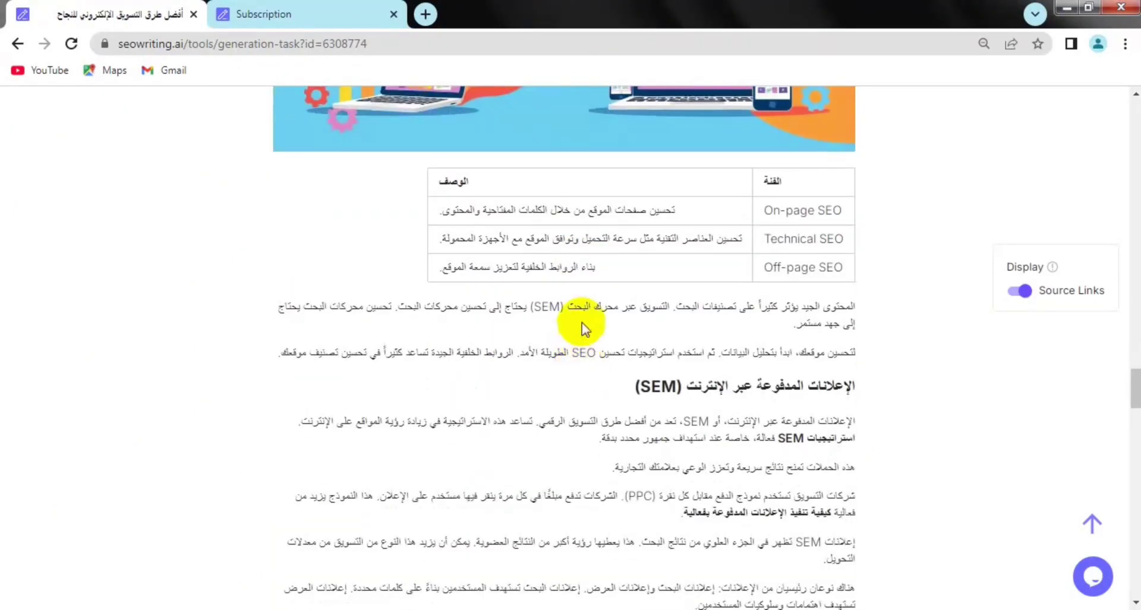
scroll(586, 324, down, 9)
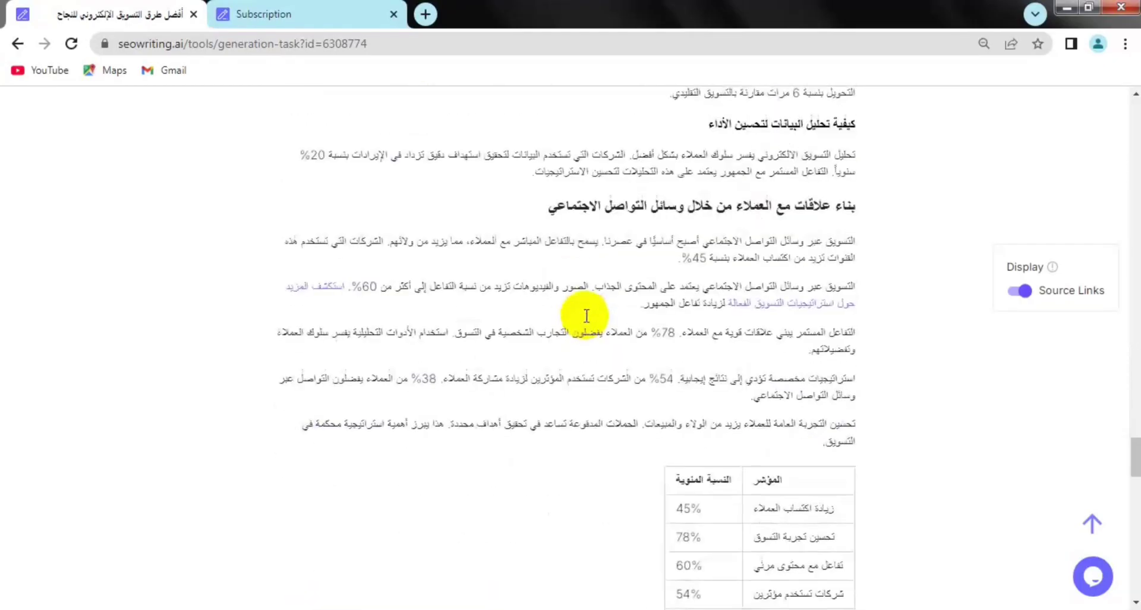
scroll(586, 315, down, 4)
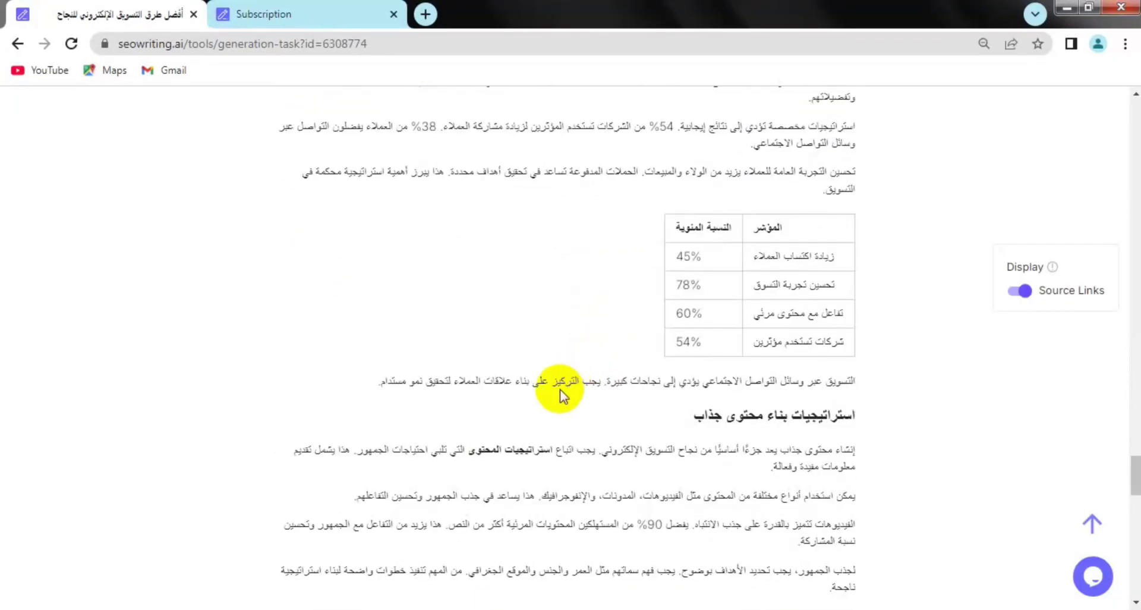
scroll(560, 395, down, 10)
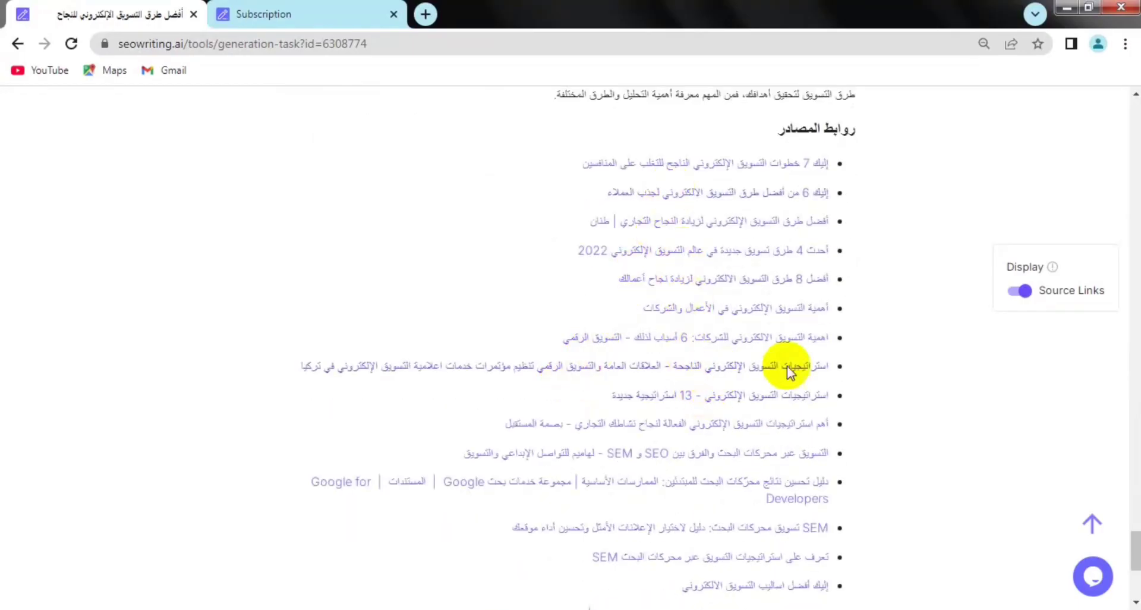
Step: Switch the Source Links display off and on to compare the article's ending, leaving it off
click(1014, 292)
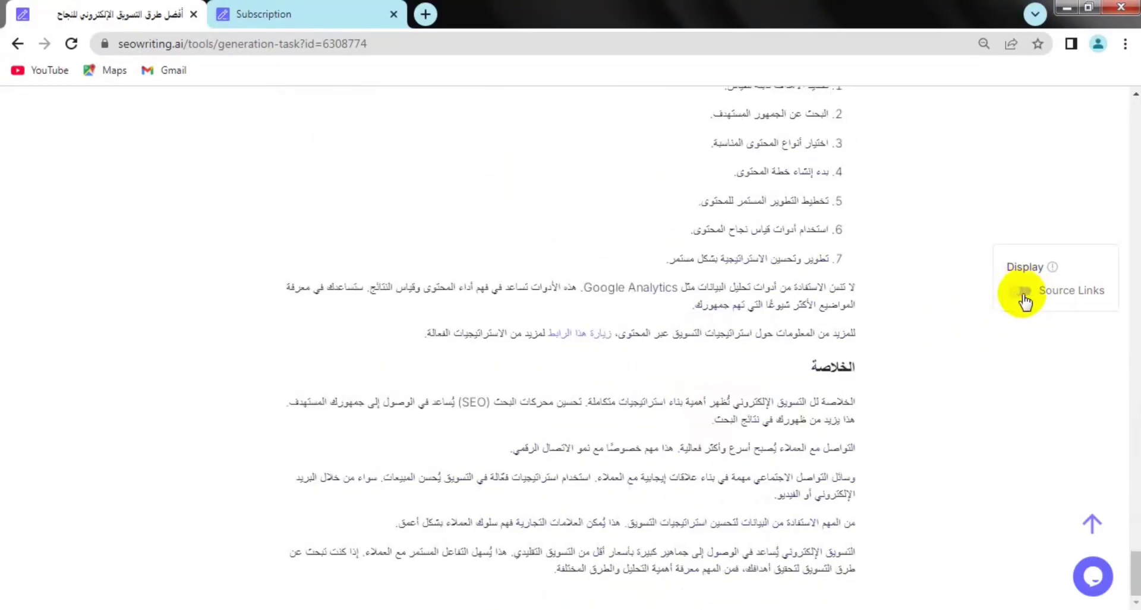
click(1019, 291)
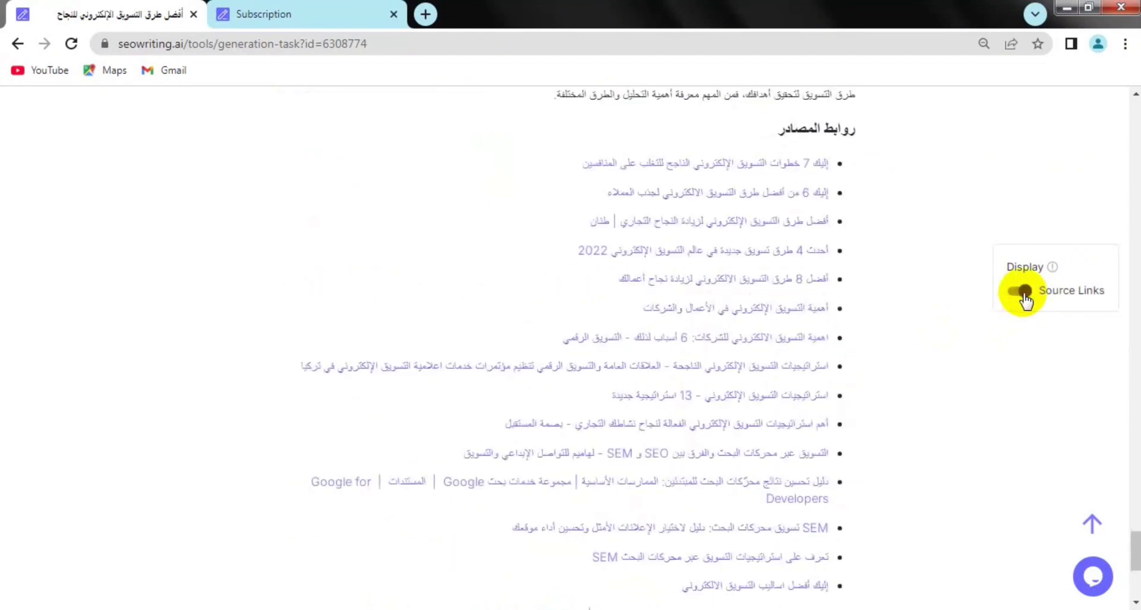
click(1022, 295)
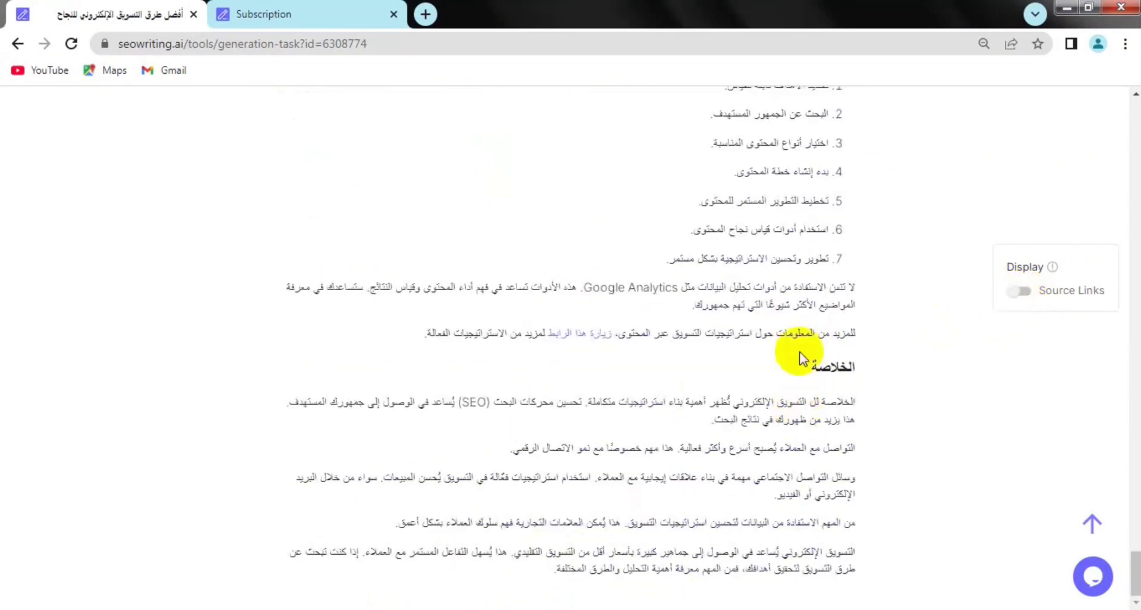
Step: Open the article in the document editor to view its AI Write and Check page and return to the generated article
scroll(799, 357, up, 15)
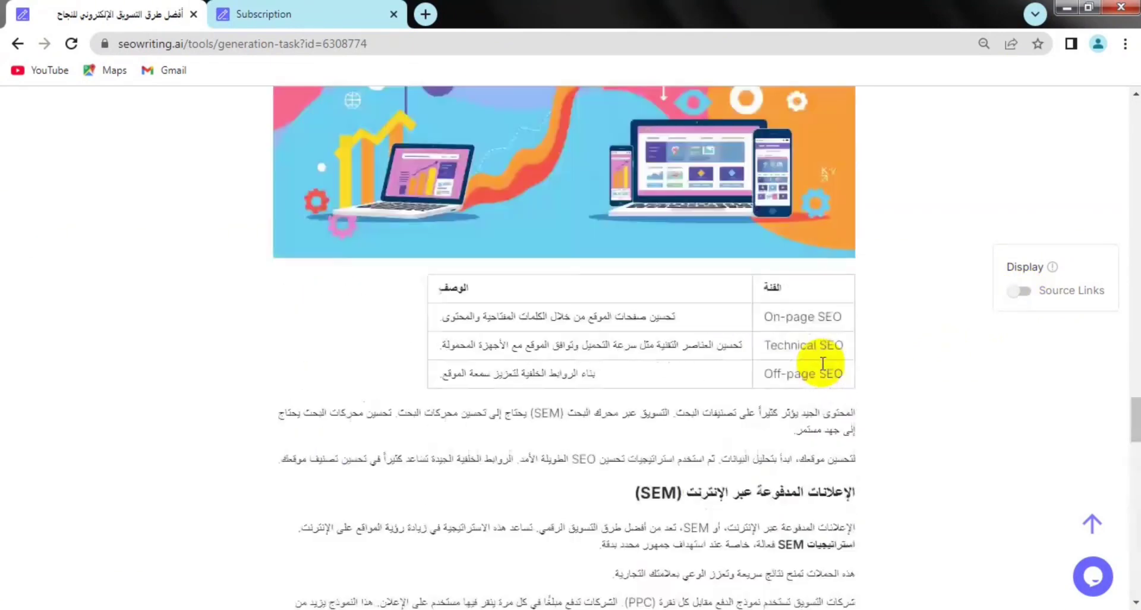
scroll(822, 363, up, 15)
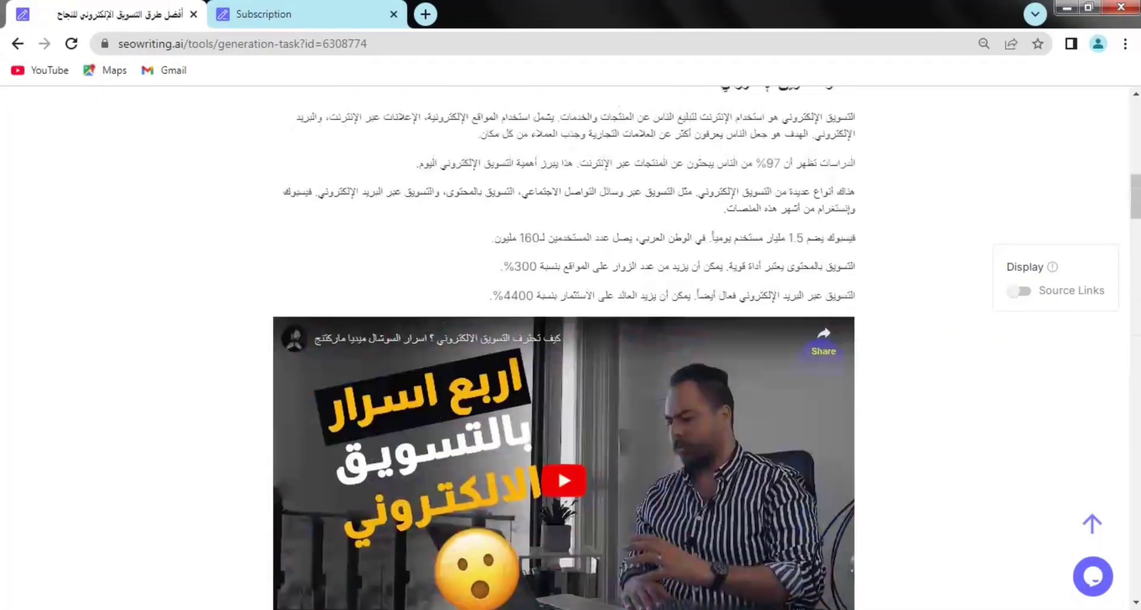
scroll(823, 370, up, 10)
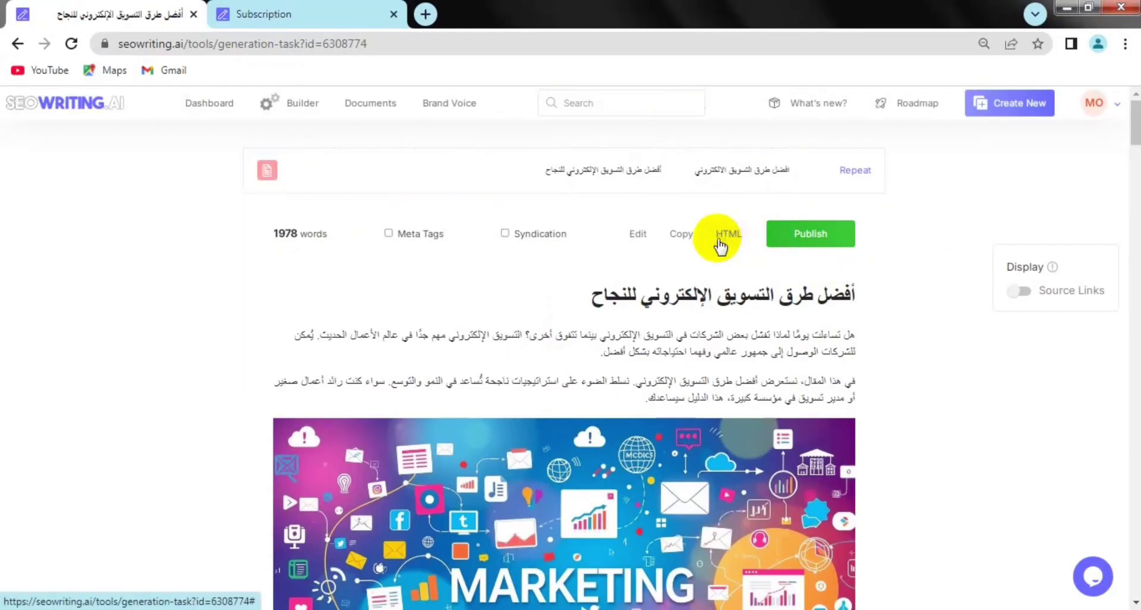
click(639, 237)
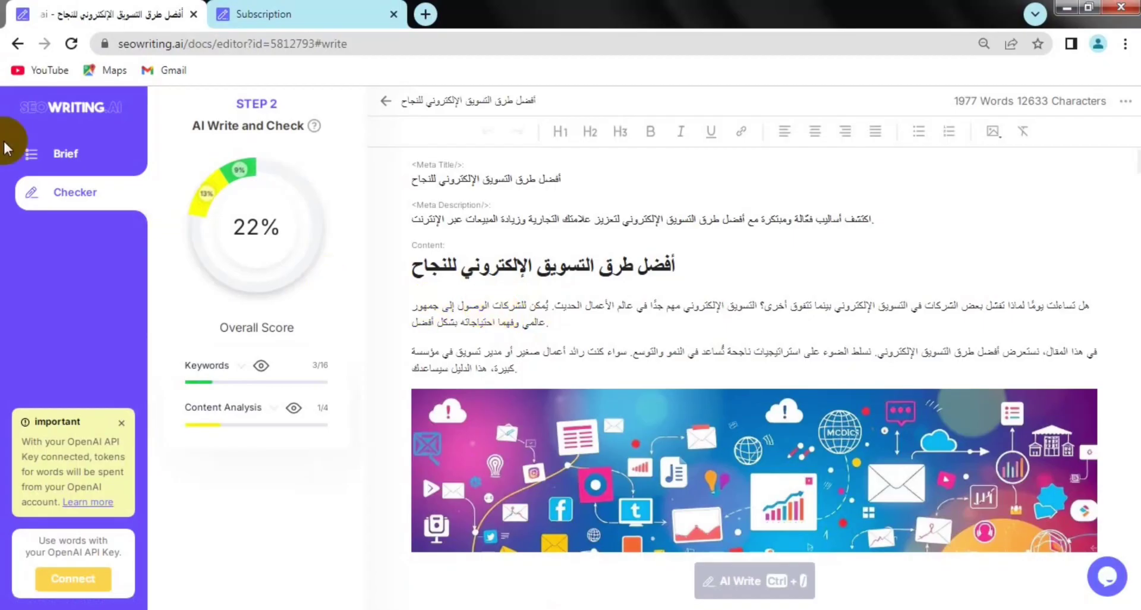
click(18, 44)
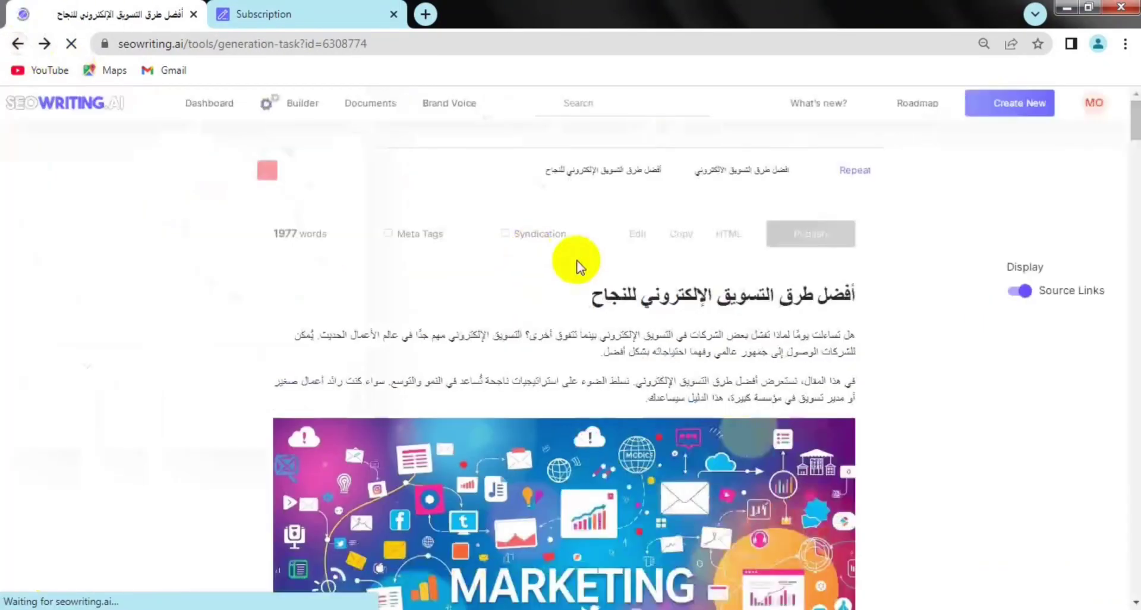
Step: Display the article's Syndication content, copy the Facebook post text and hide the section again
click(504, 233)
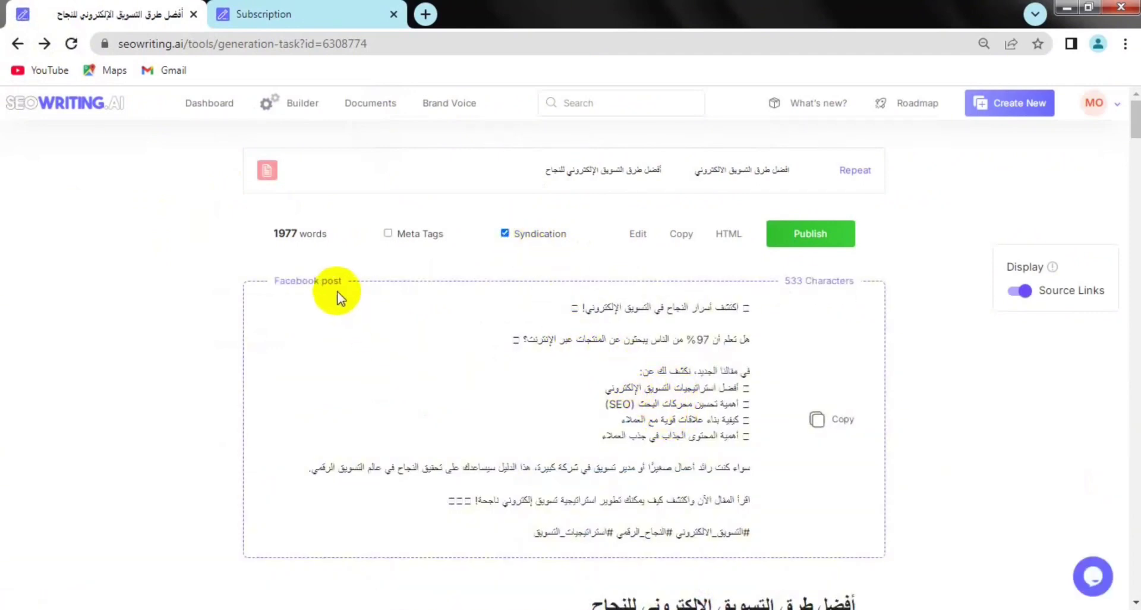
click(816, 420)
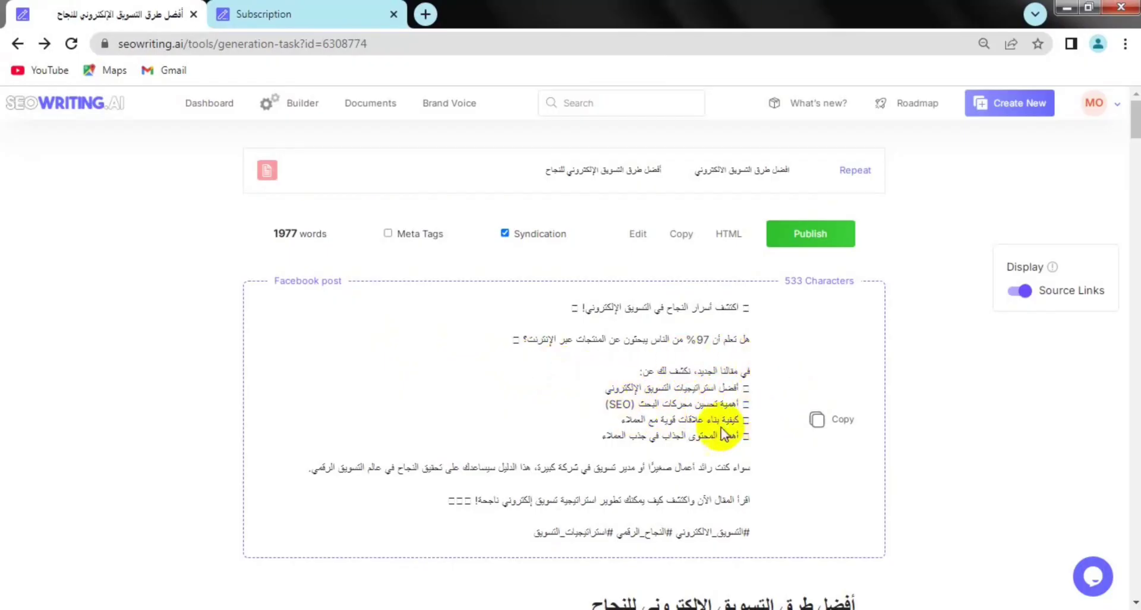
click(504, 233)
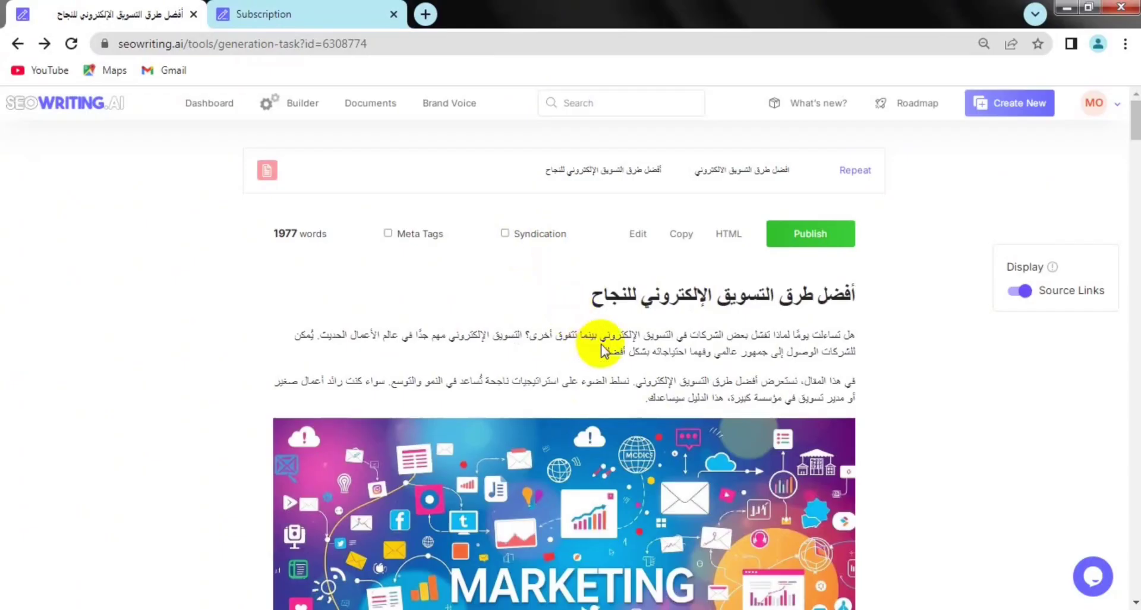
Step: Leave the article for the dashboard and open the Brand Voice page
click(71, 119)
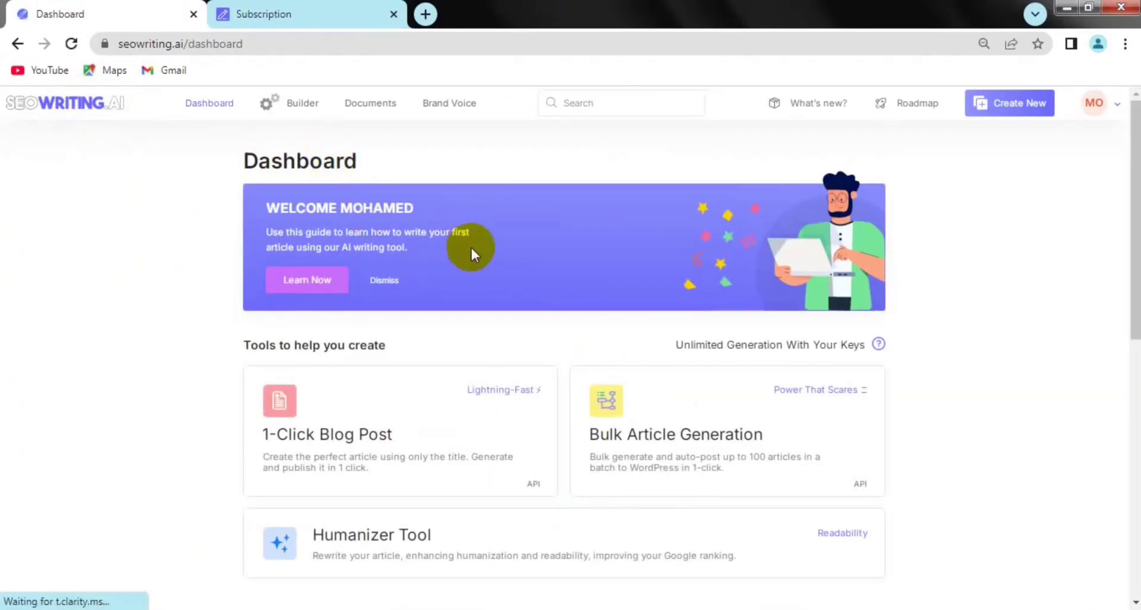
click(448, 107)
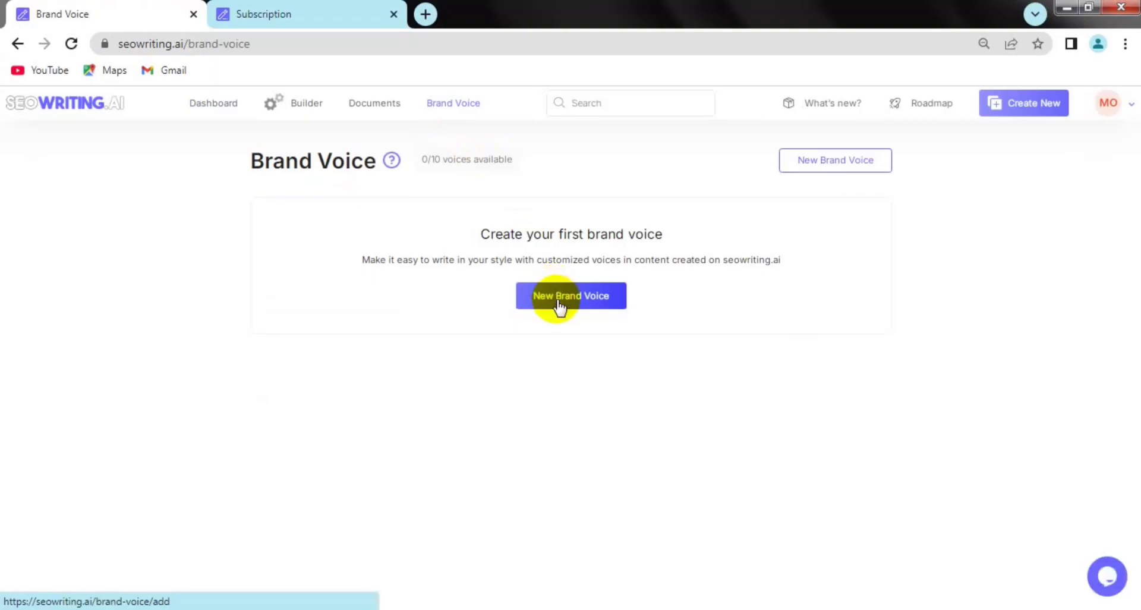
Step: View the form for adding a new brand voice and return to the dashboard
click(554, 294)
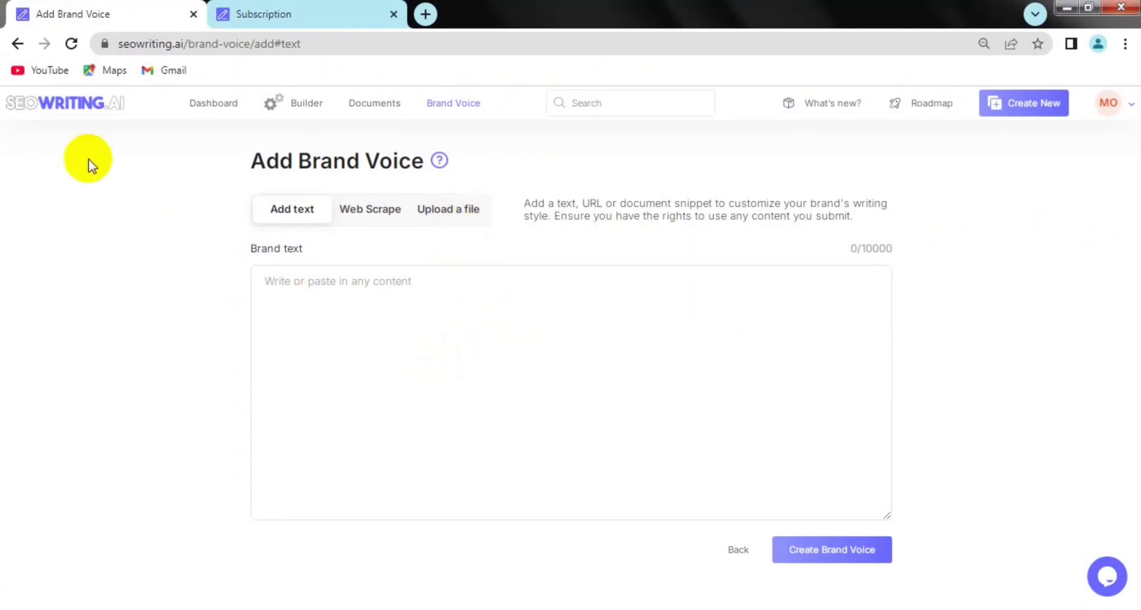
click(70, 103)
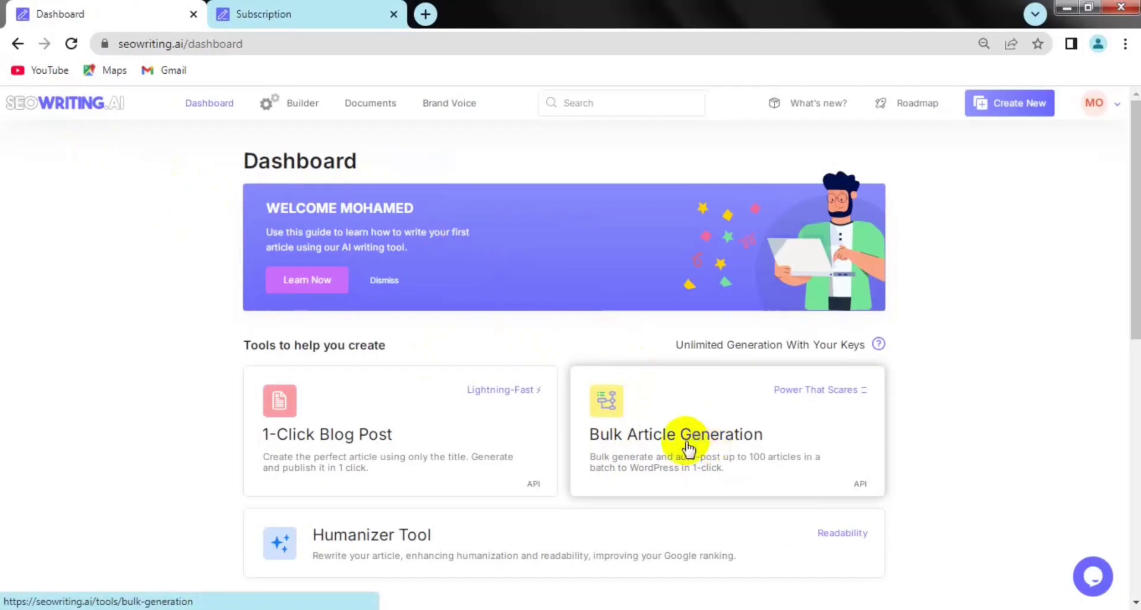
Step: Open the Bulk Article Generation tool and set the article language to Arabic
click(644, 438)
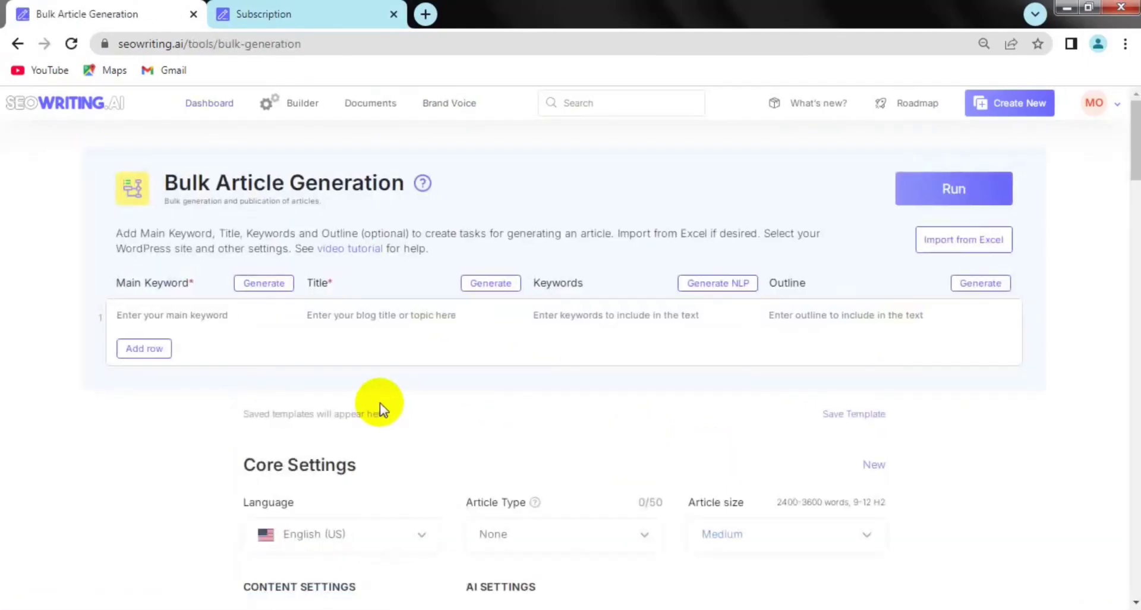
click(321, 537)
scroll(331, 444, down, 3)
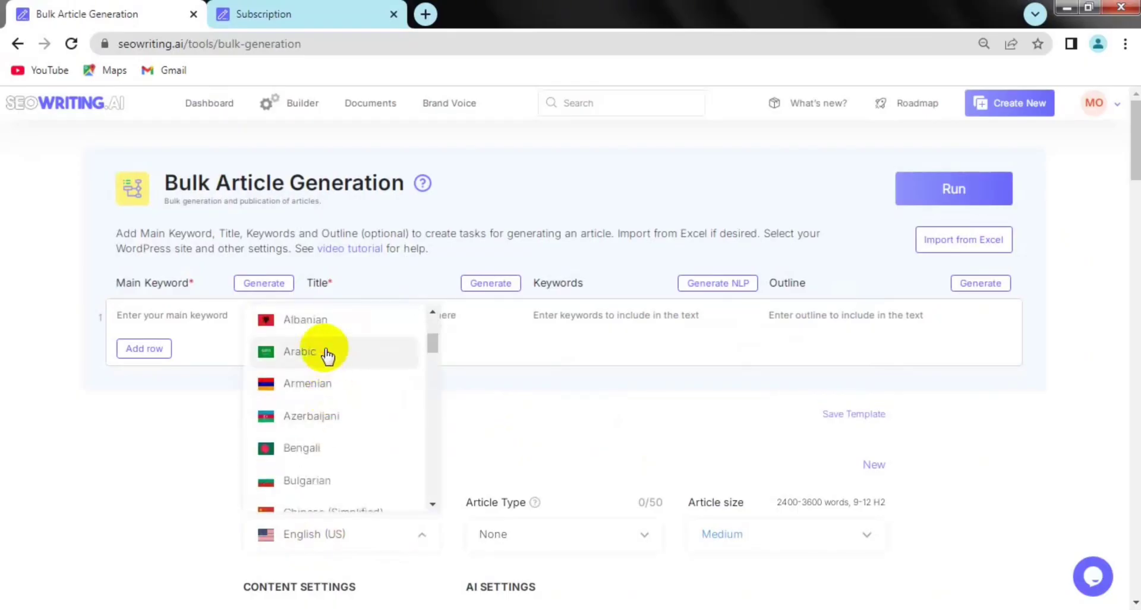
click(327, 355)
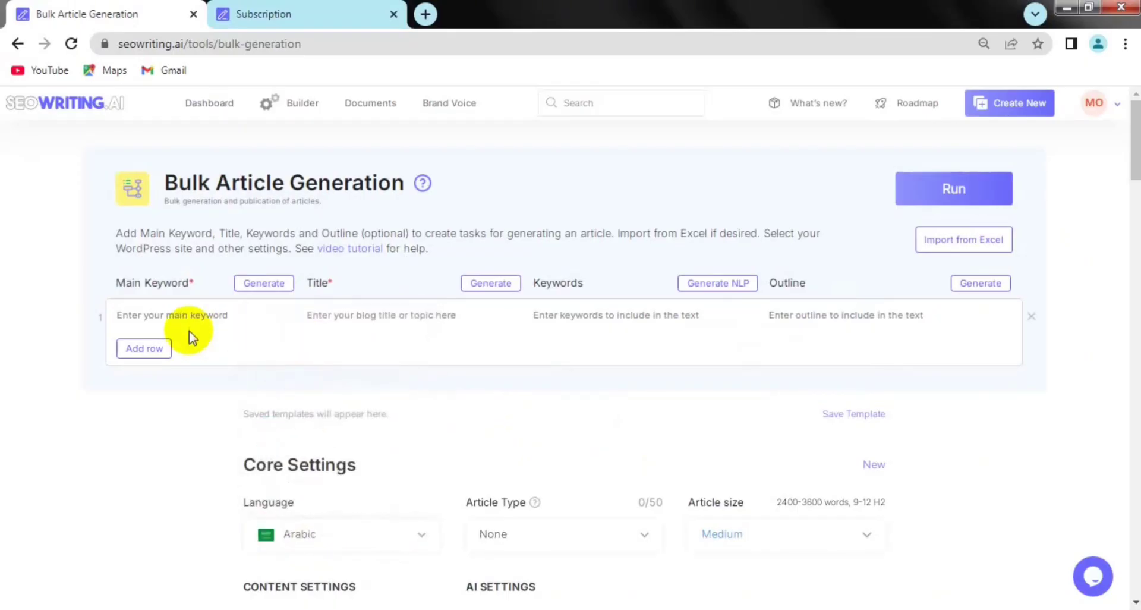
Step: Fill the Main Keyword column with التسويق الالكتروني and ten related Arabic marketing and SEO keywords, and look over the rows
click(154, 312)
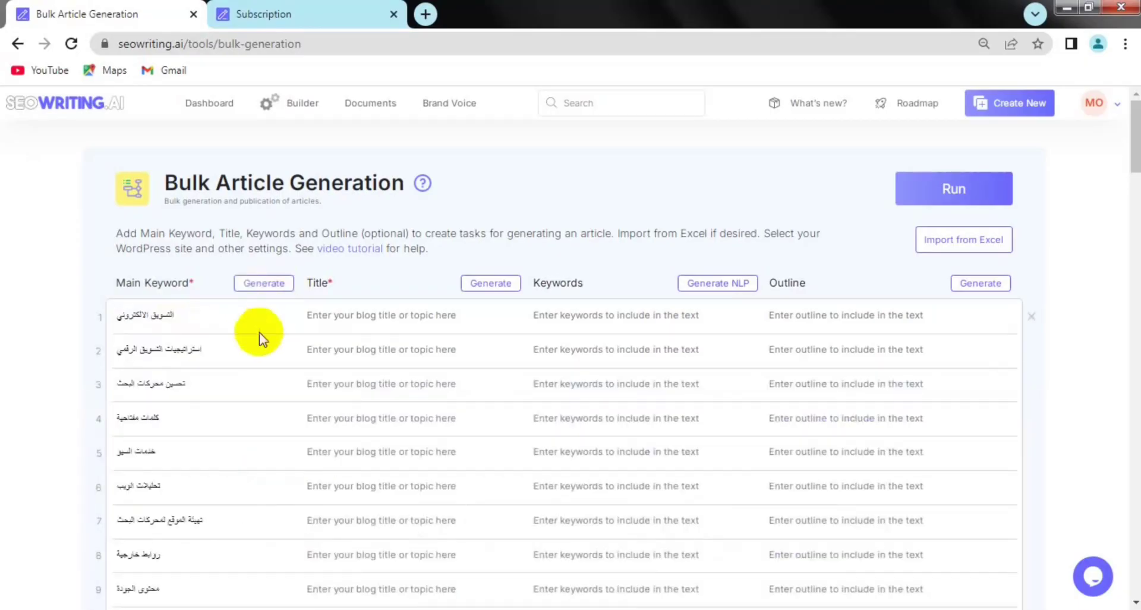
scroll(257, 375, down, 2)
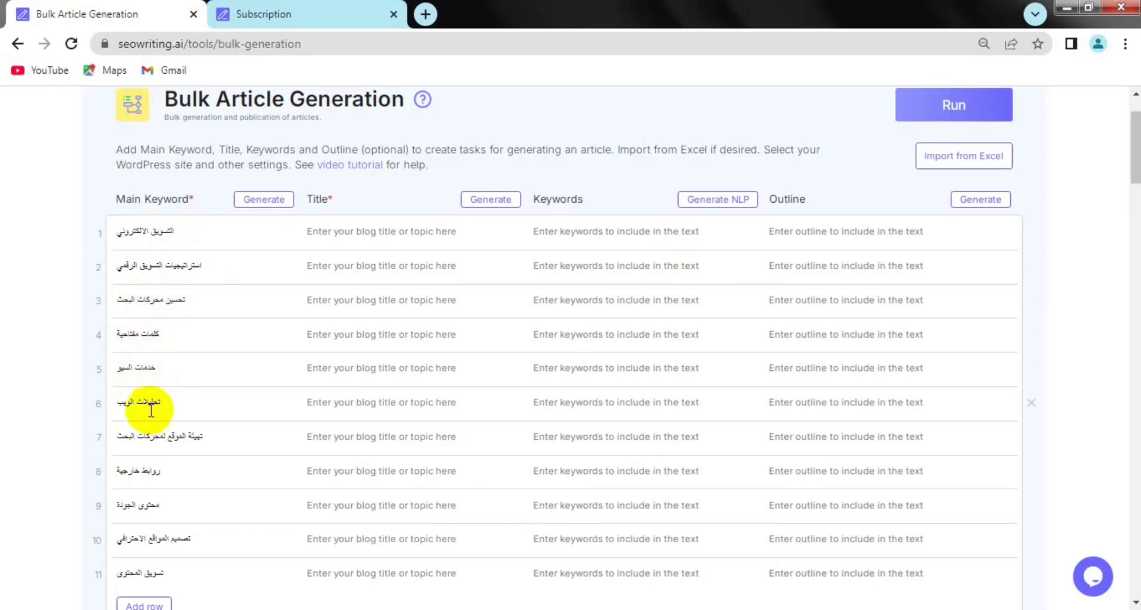
scroll(158, 403, down, 3)
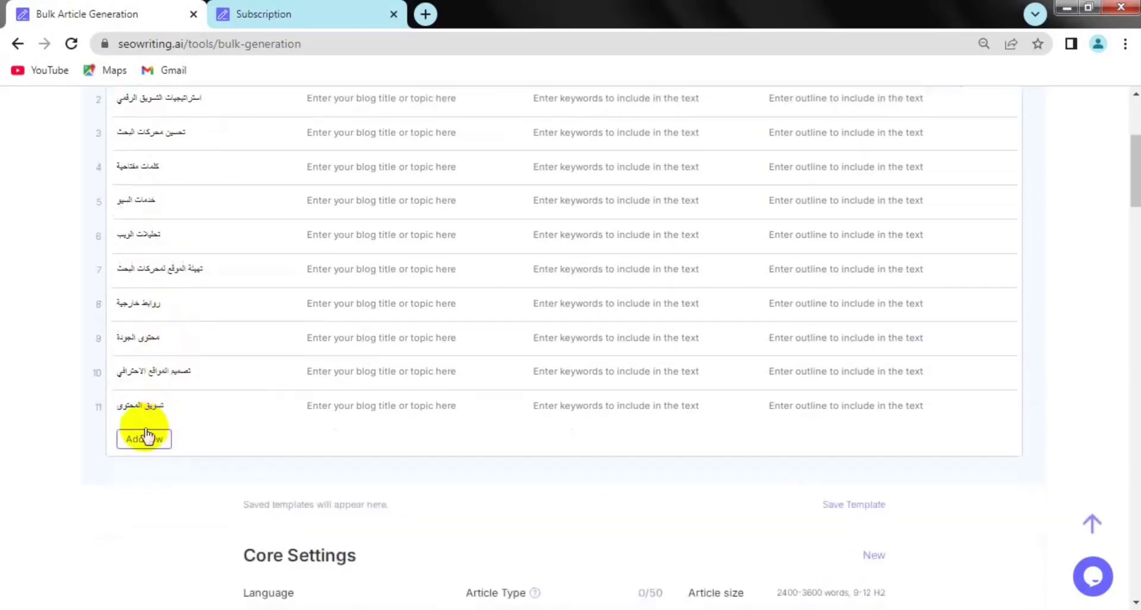
scroll(152, 395, up, 5)
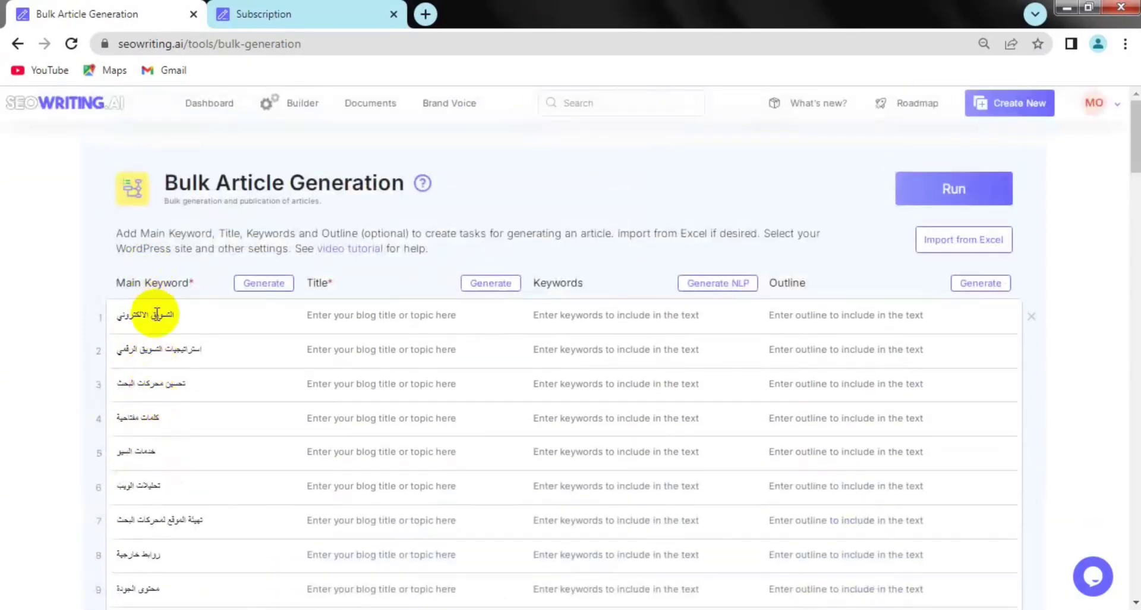
Step: Generate titles for all the main keywords and look through the filled Title column
click(490, 284)
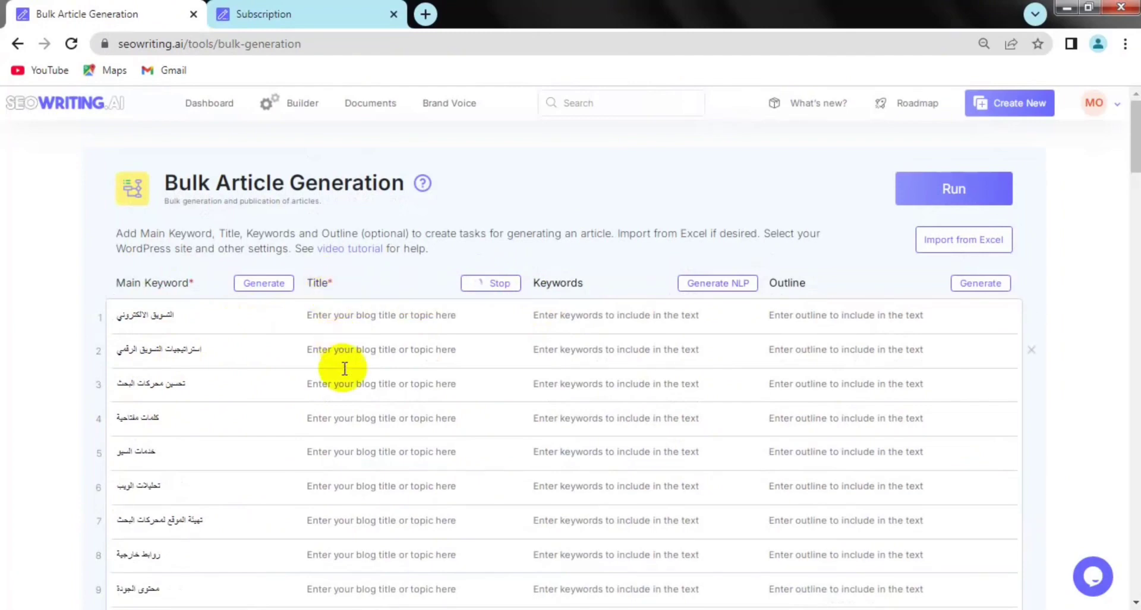
scroll(351, 377, down, 1)
scroll(356, 385, down, 1)
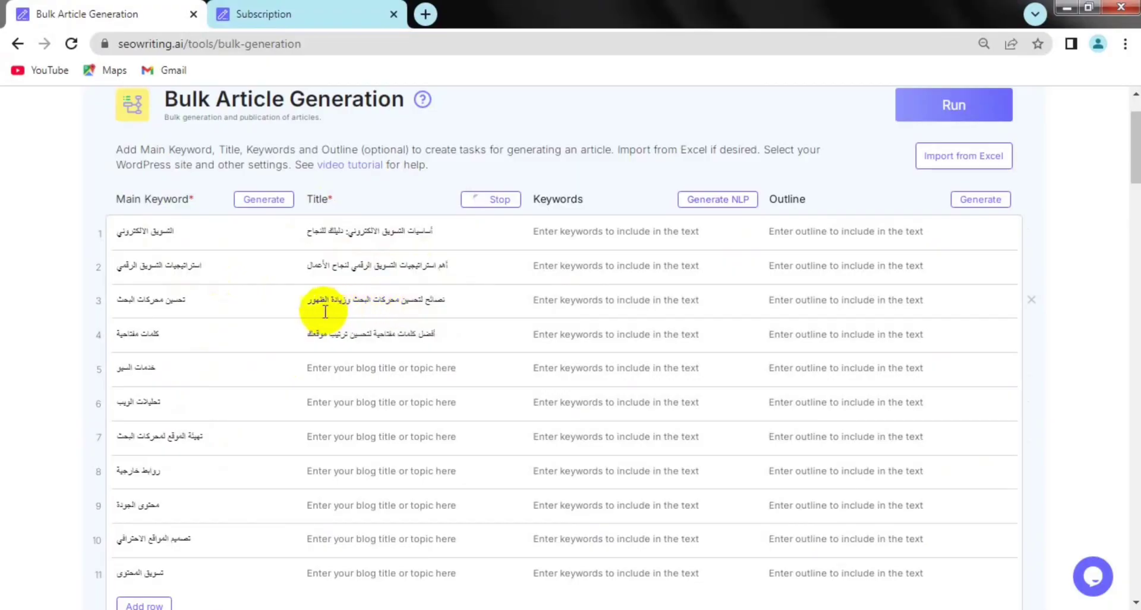
scroll(331, 315, down, 1)
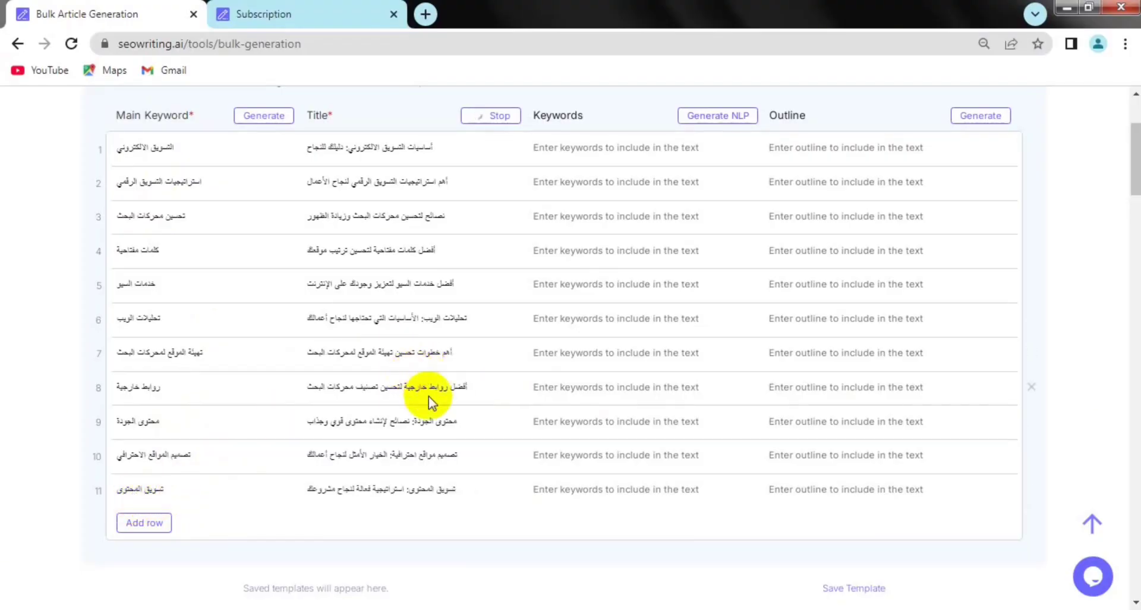
scroll(451, 368, up, 3)
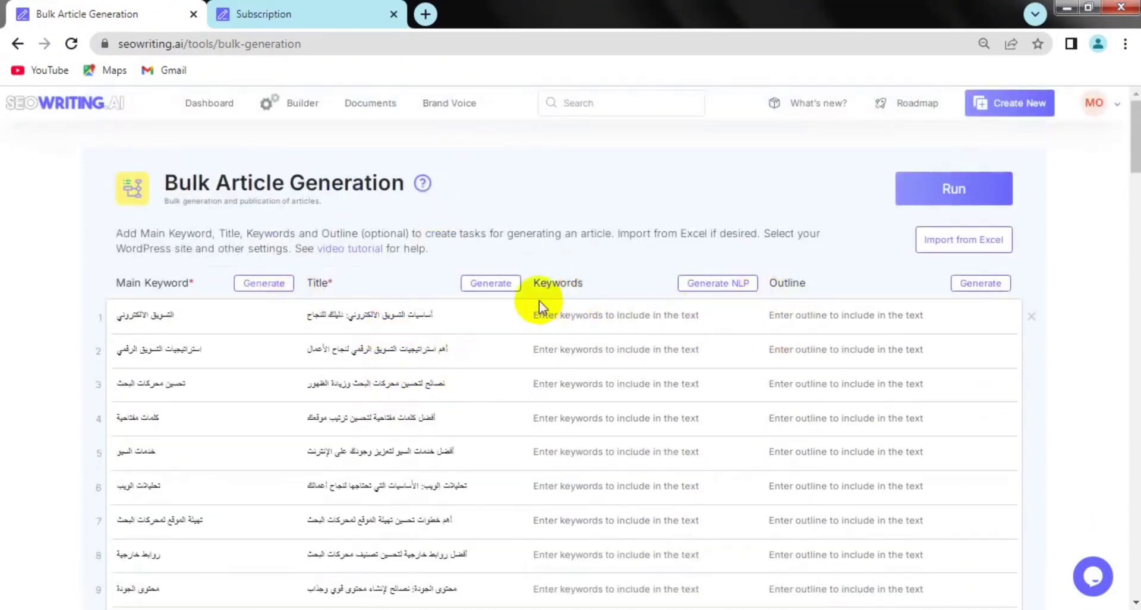
Step: Generate NLP keywords for every article row and look through the filled Keywords column
click(694, 293)
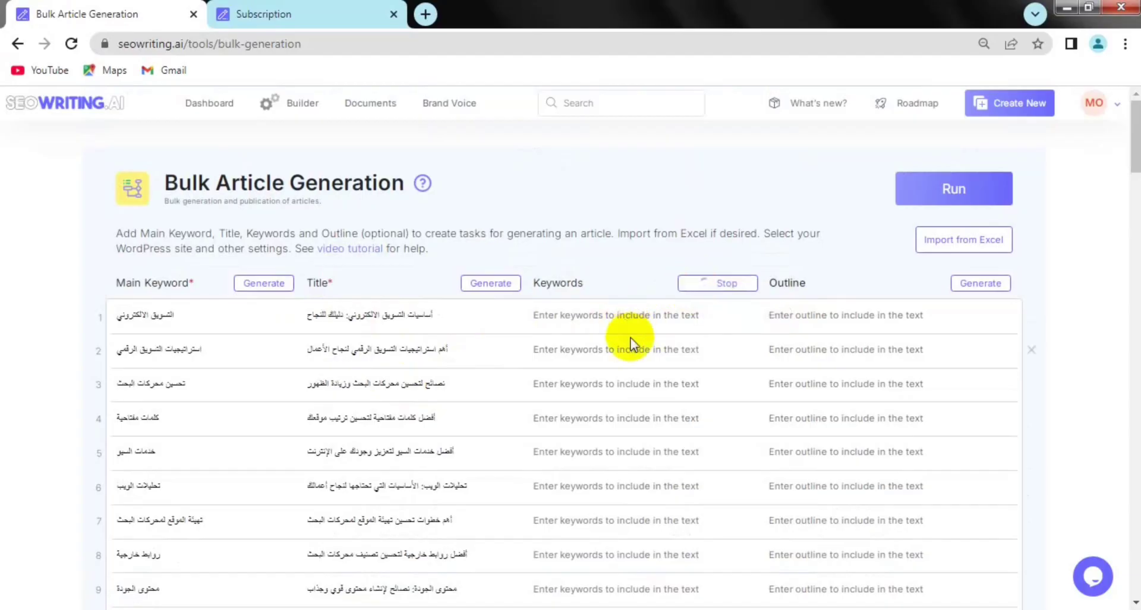
scroll(624, 331, down, 1)
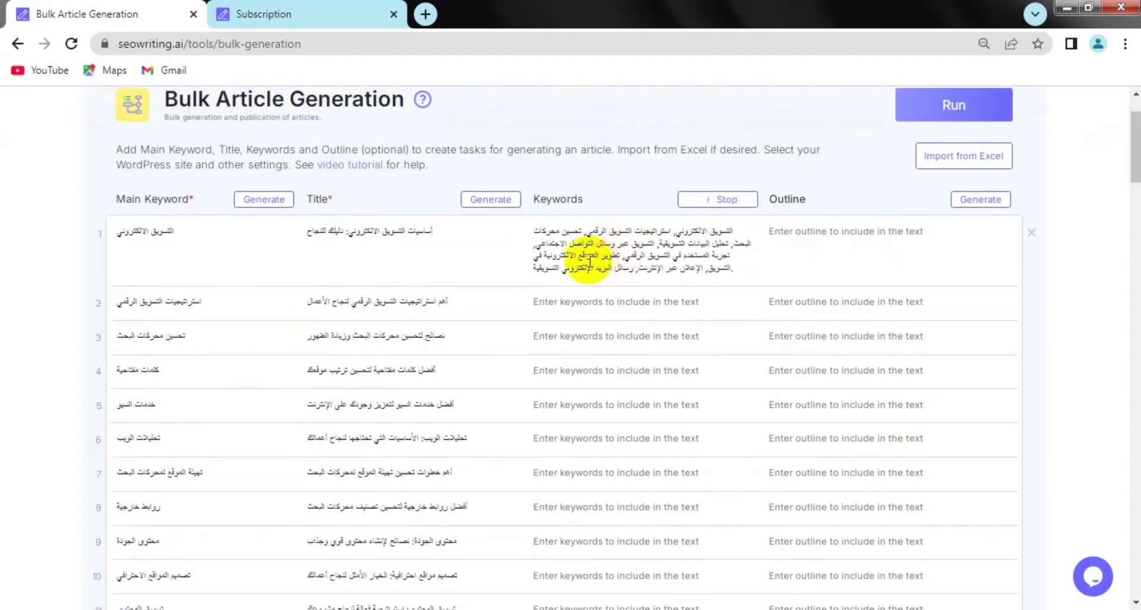
scroll(615, 275, down, 1)
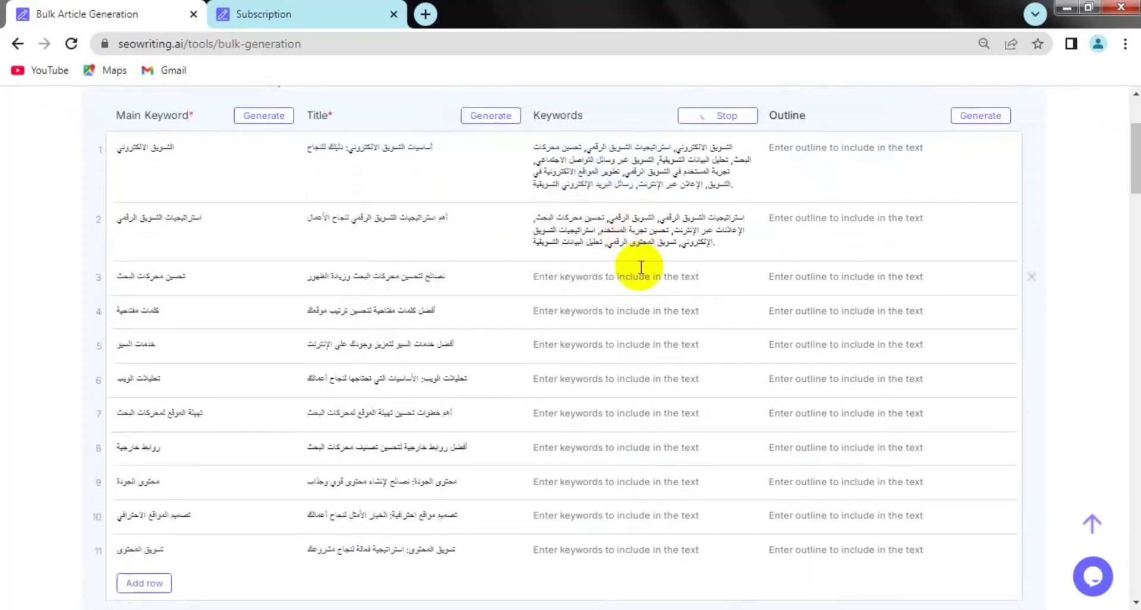
scroll(637, 326, down, 1)
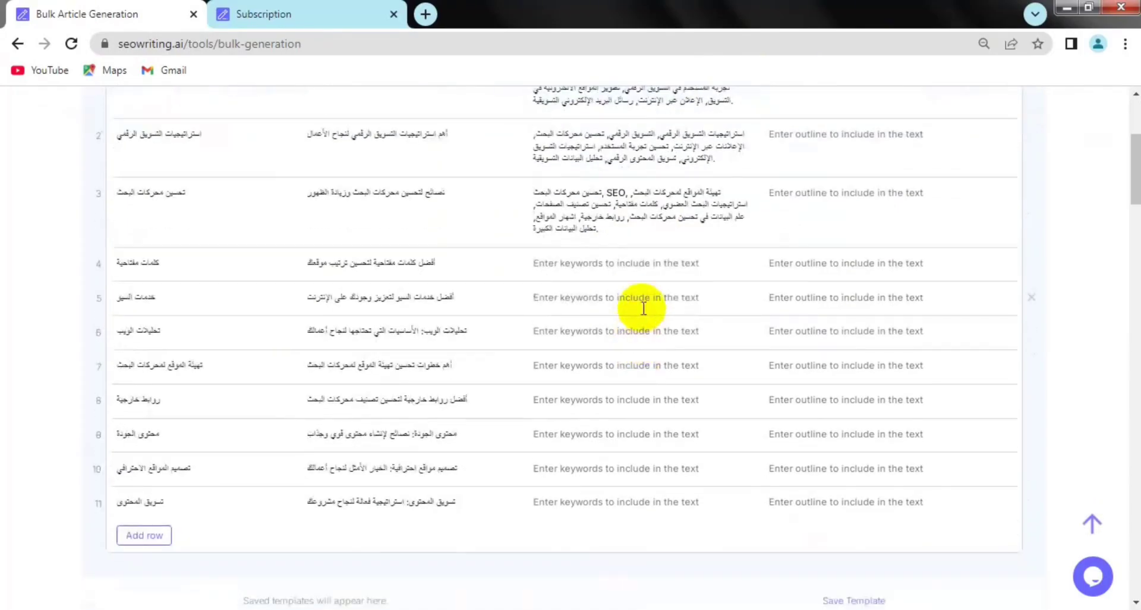
scroll(644, 336, down, 3)
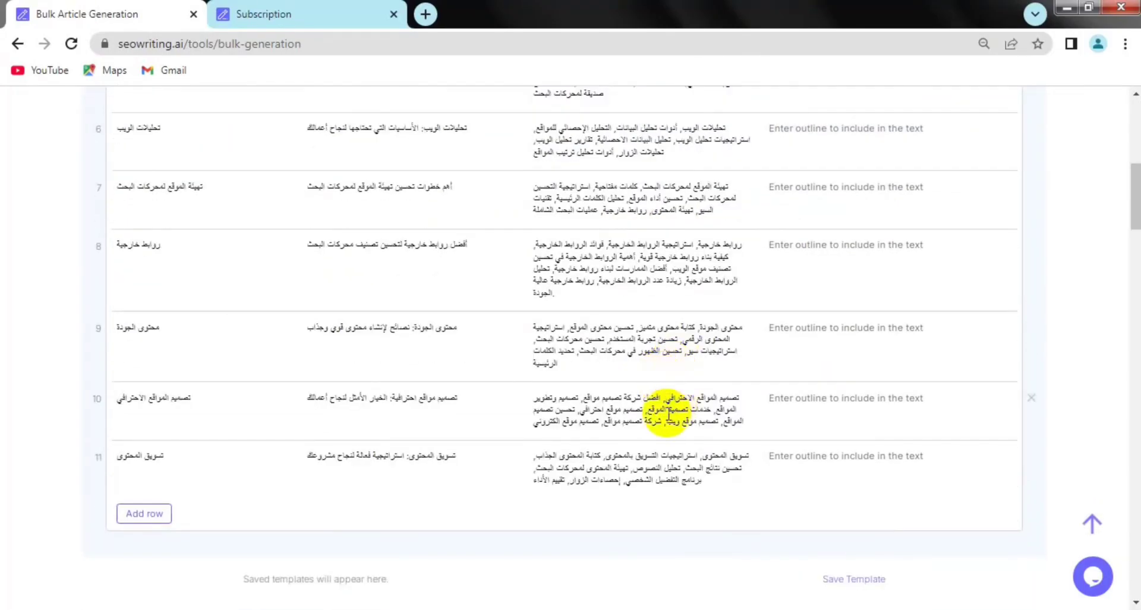
scroll(699, 337, up, 3)
scroll(698, 338, up, 4)
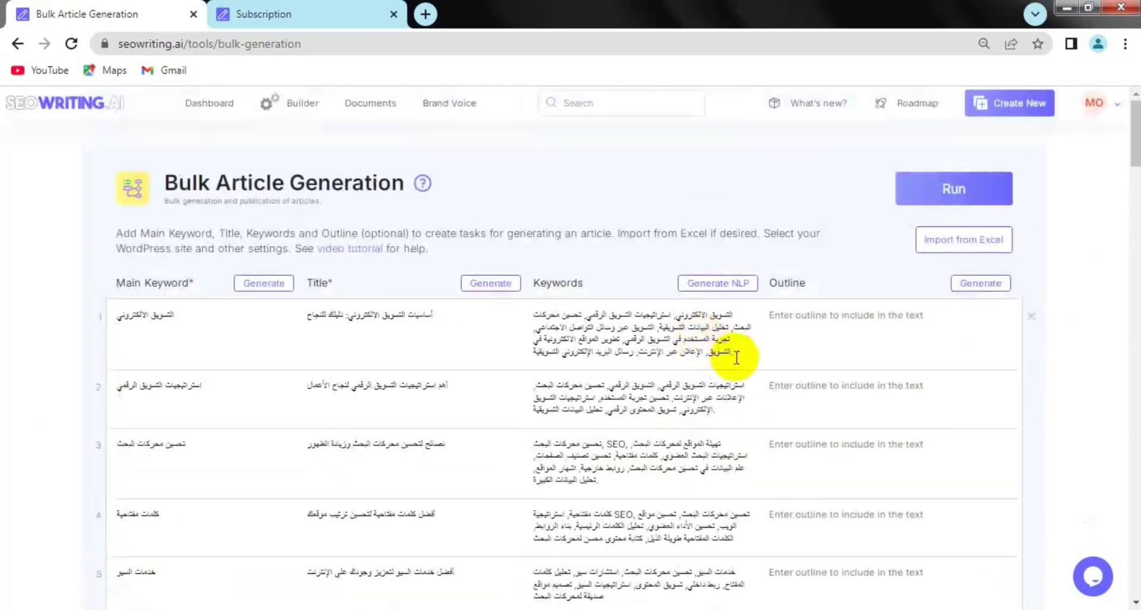
Step: Generate an outline for every article row and look through the outlines down to the last row
click(973, 290)
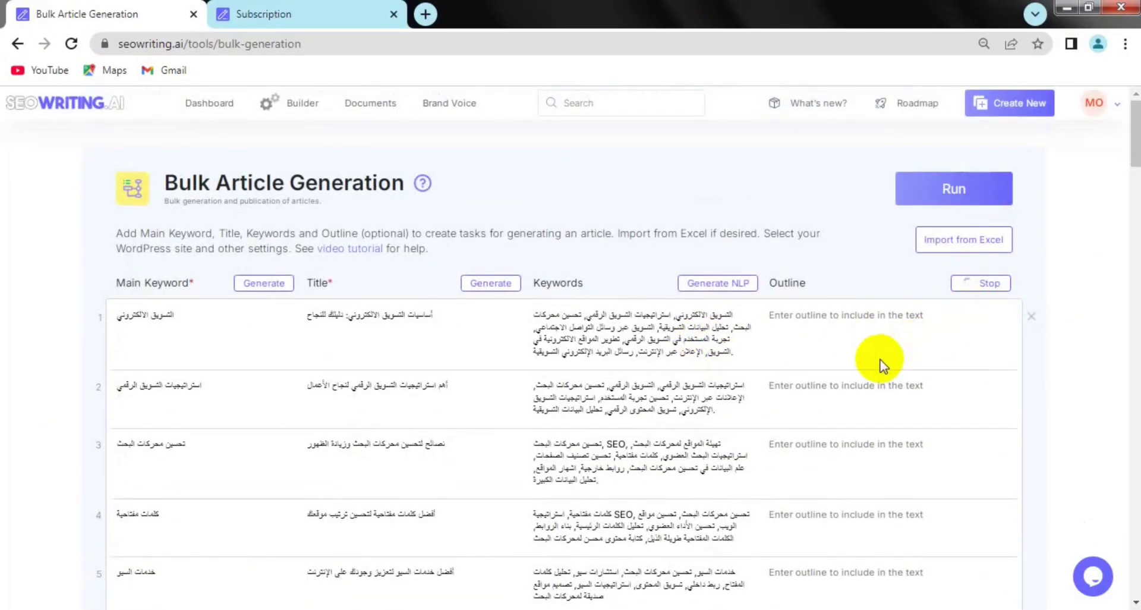
scroll(863, 356, down, 2)
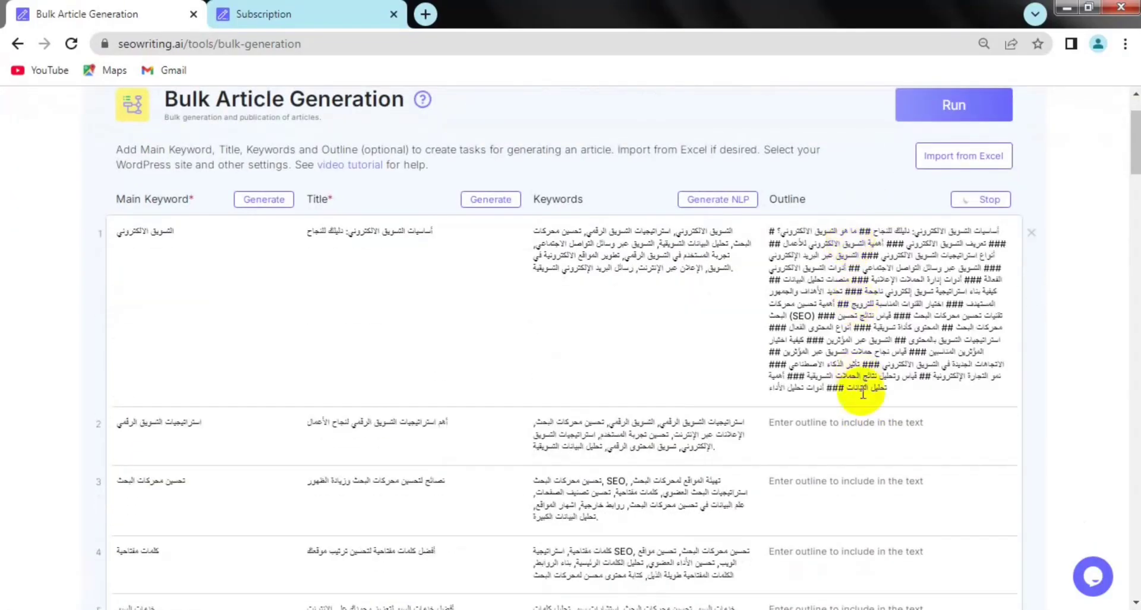
scroll(850, 368, down, 2)
scroll(862, 321, down, 15)
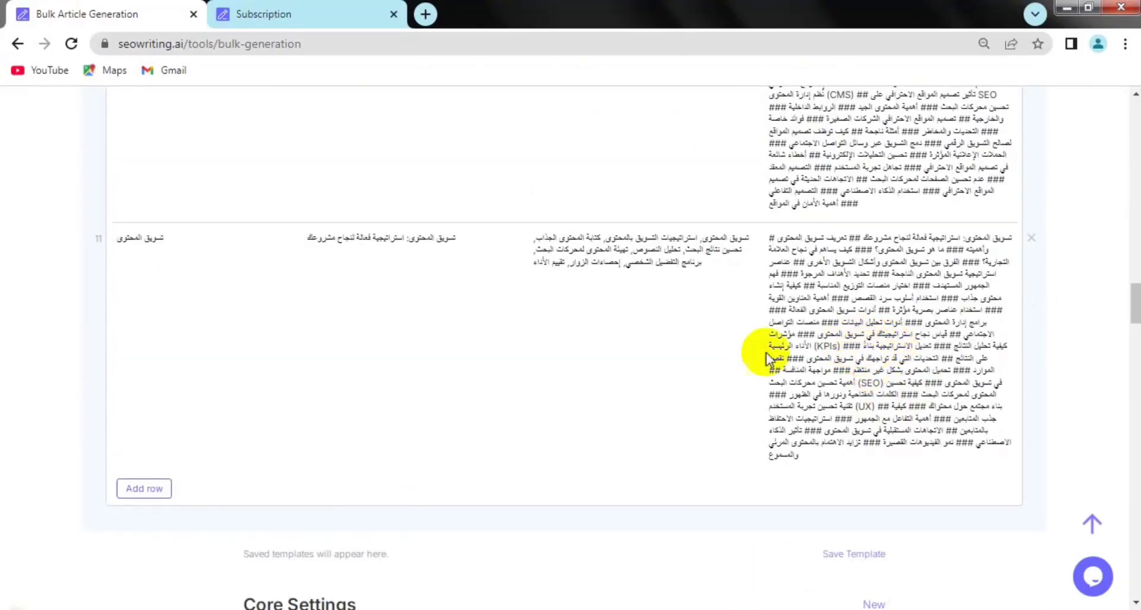
Step: Set the article type to How-to guide with an Informational tone and run the bulk generation of all 11 articles without posting
scroll(486, 356, down, 4)
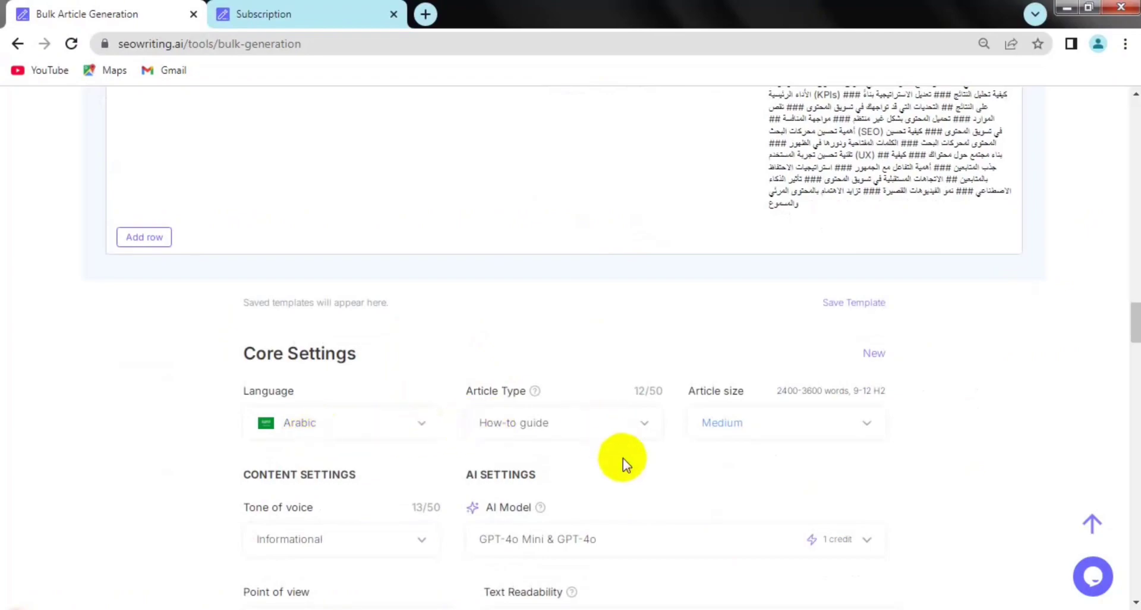
scroll(1050, 351, up, 15)
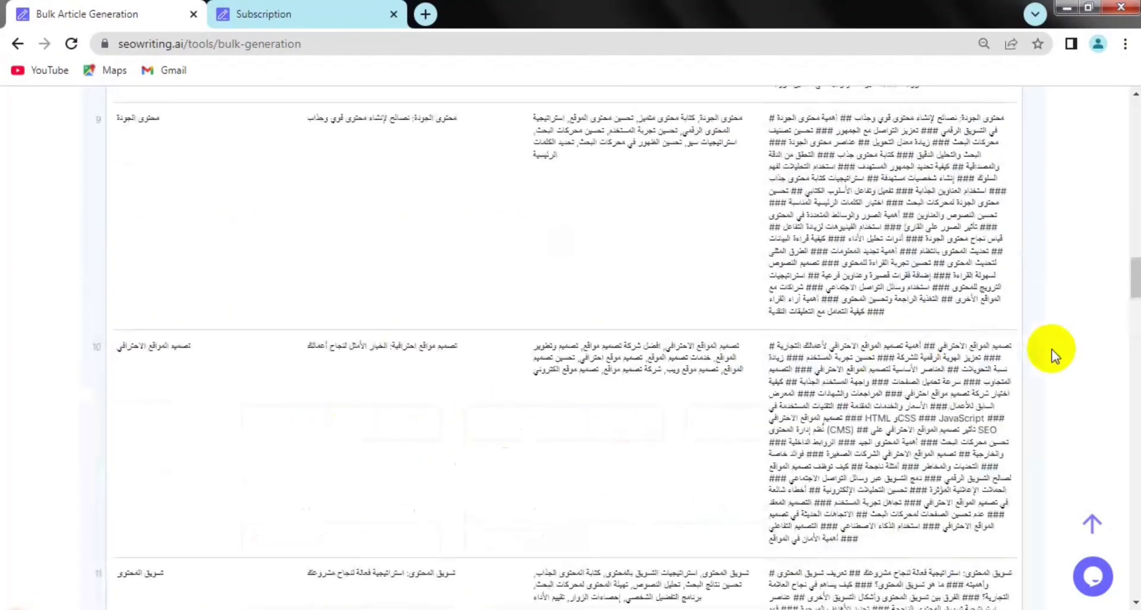
scroll(1050, 354, up, 15)
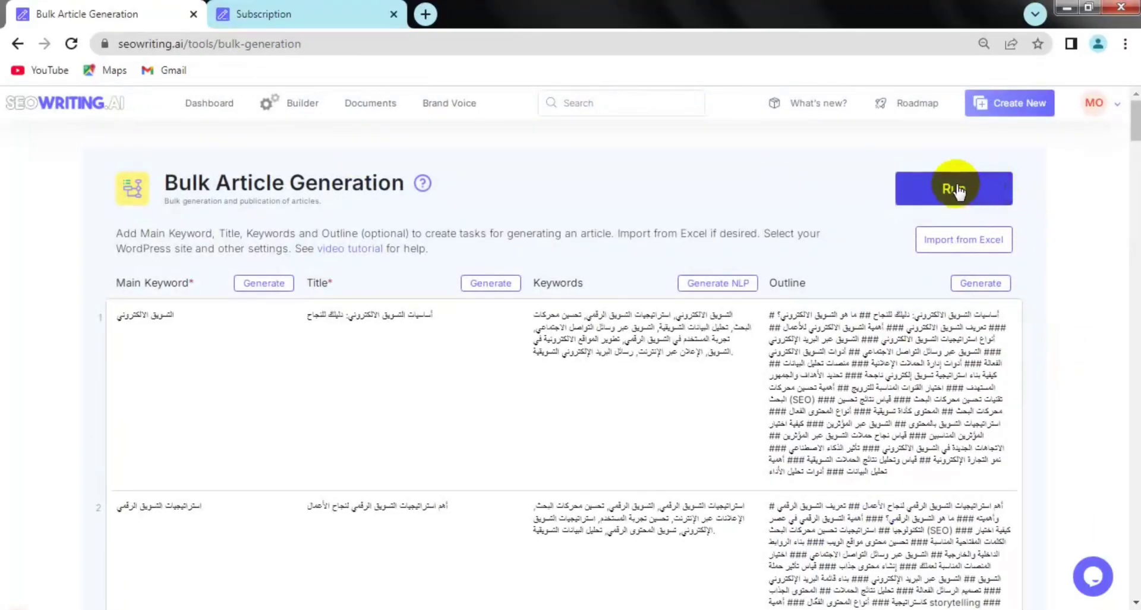
click(951, 192)
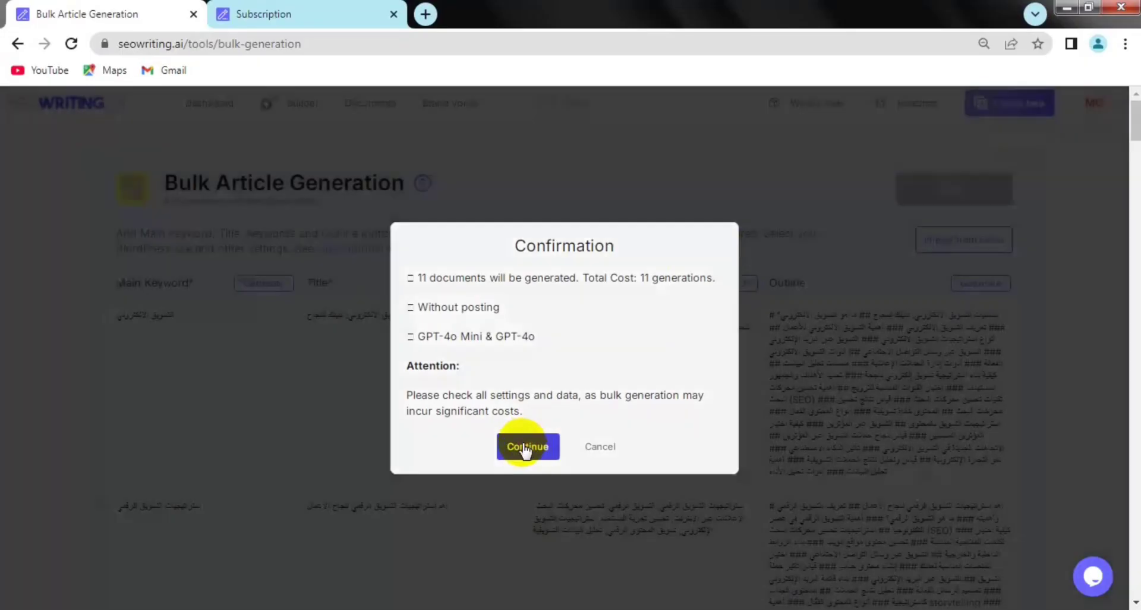
click(527, 447)
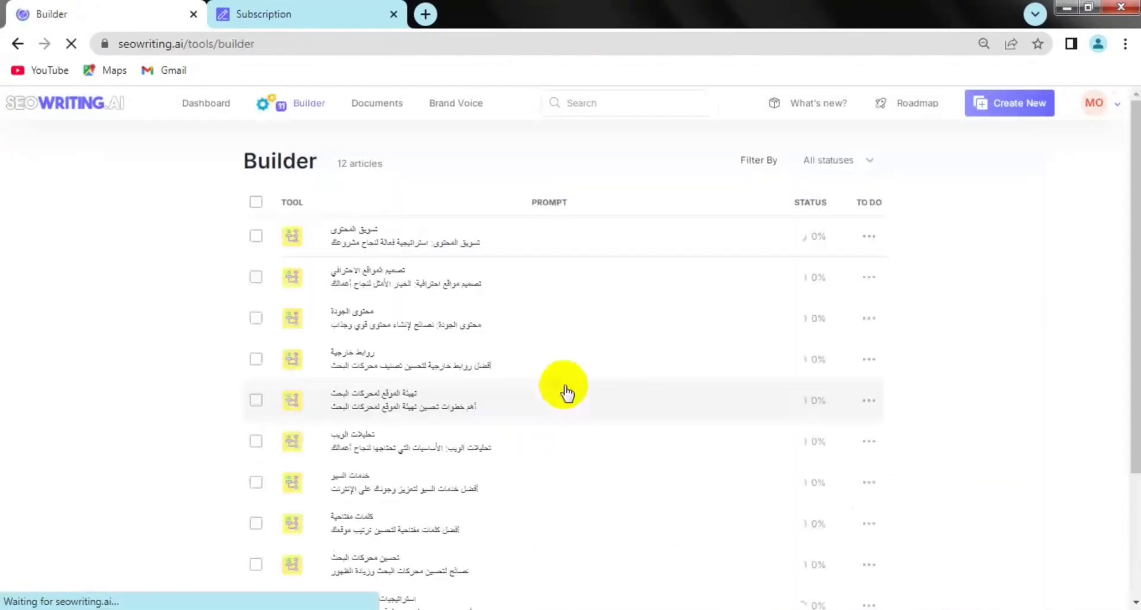
Step: Look through the queued articles in the Builder, view the subscription plans and return to check the generation progress
scroll(579, 304, down, 3)
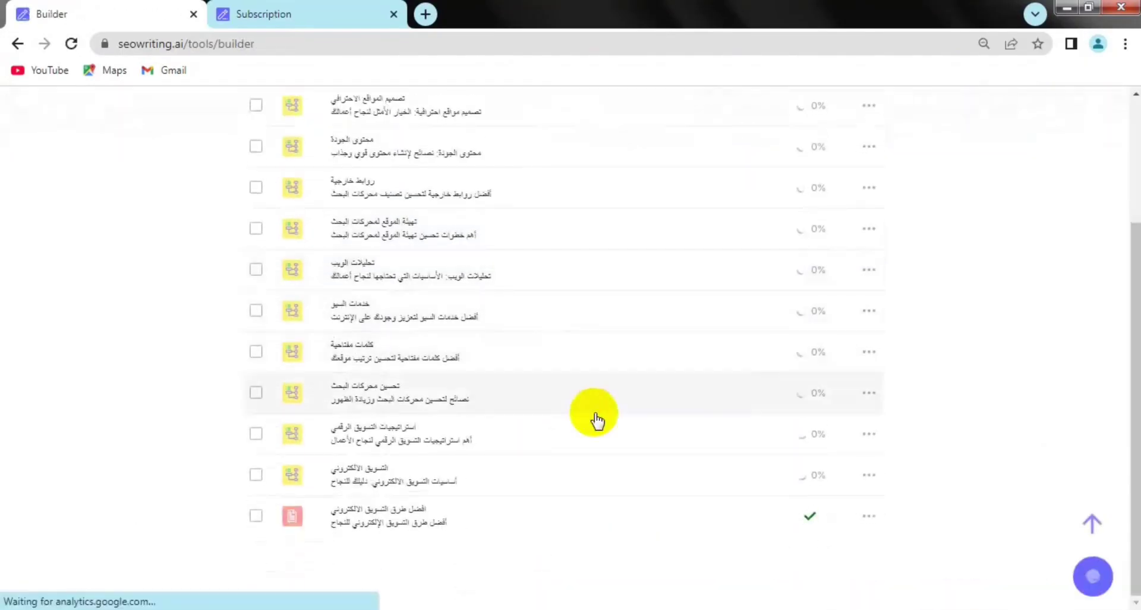
scroll(630, 484, up, 3)
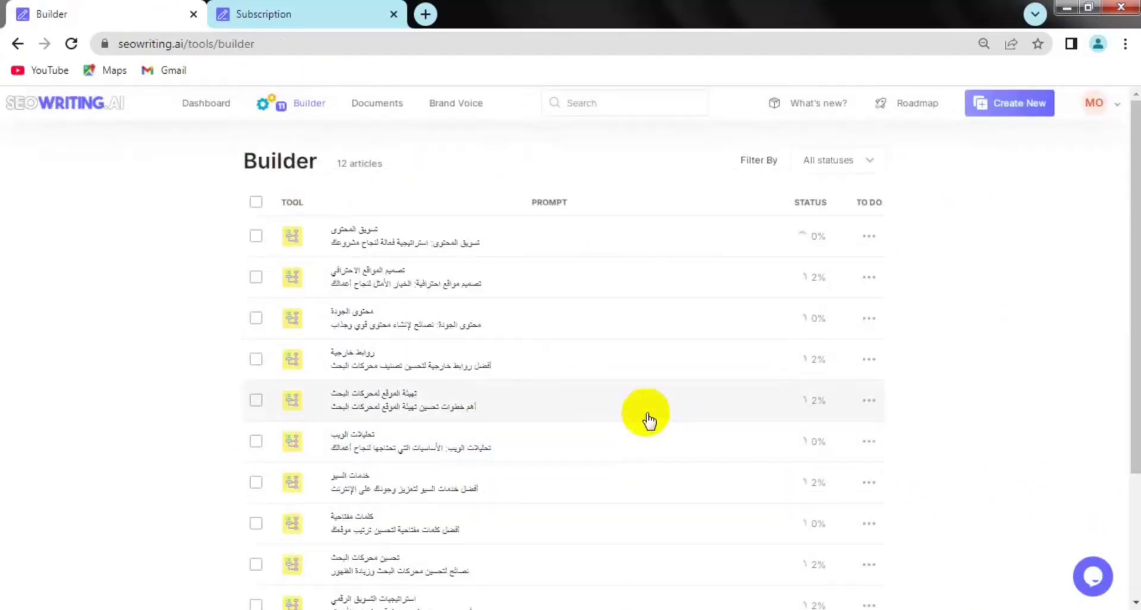
click(350, 14)
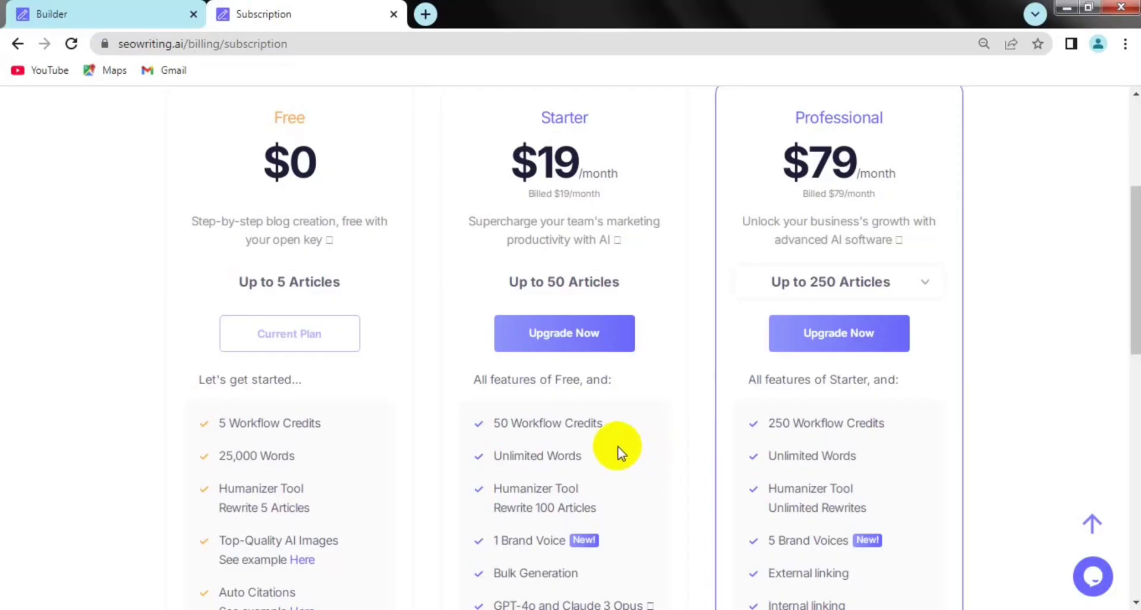
click(115, 12)
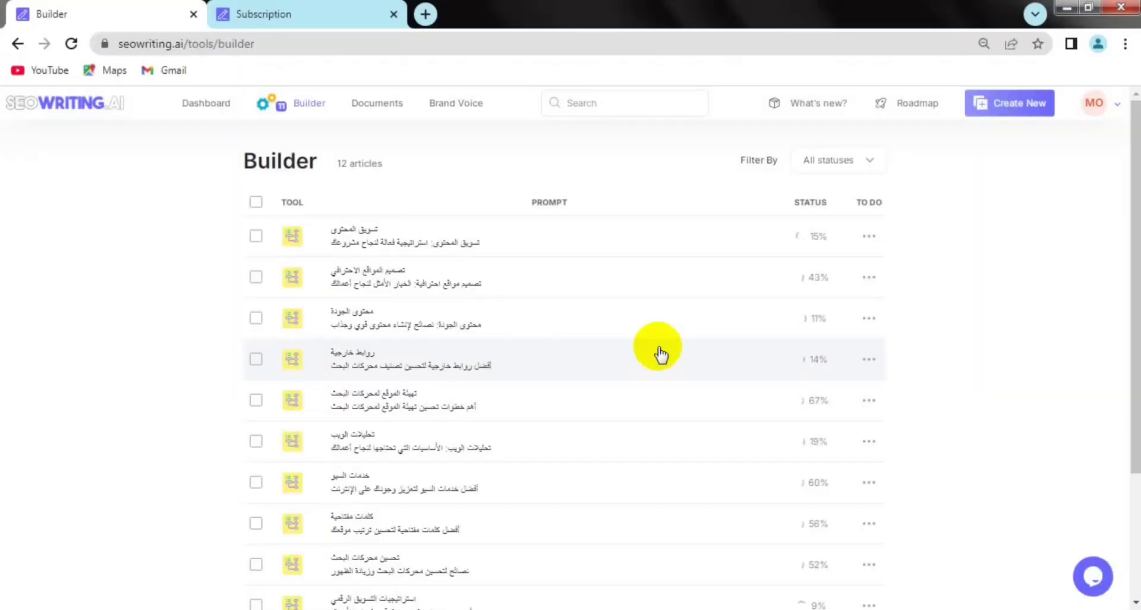